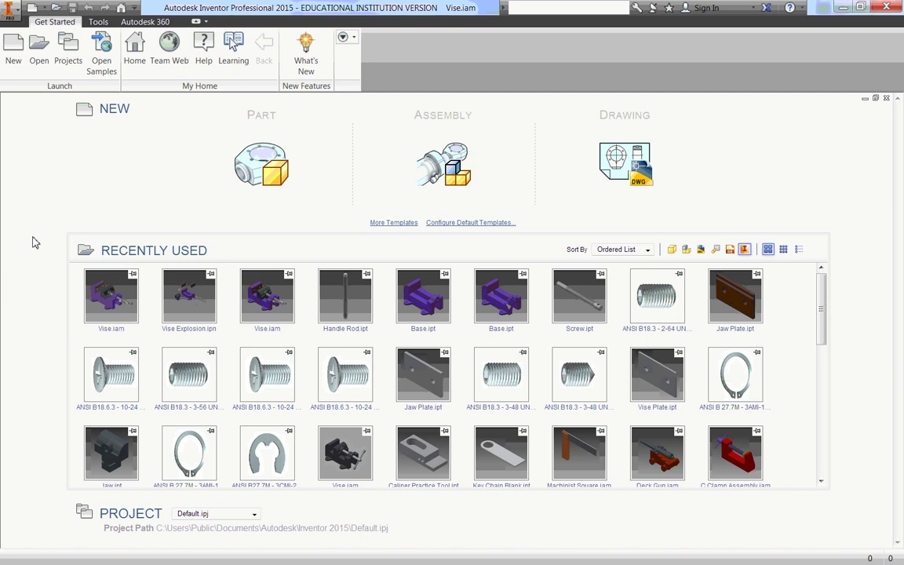
# Open Vise.iam and drag the movable jaw back along the lead screw
pyautogui.click(100, 292)
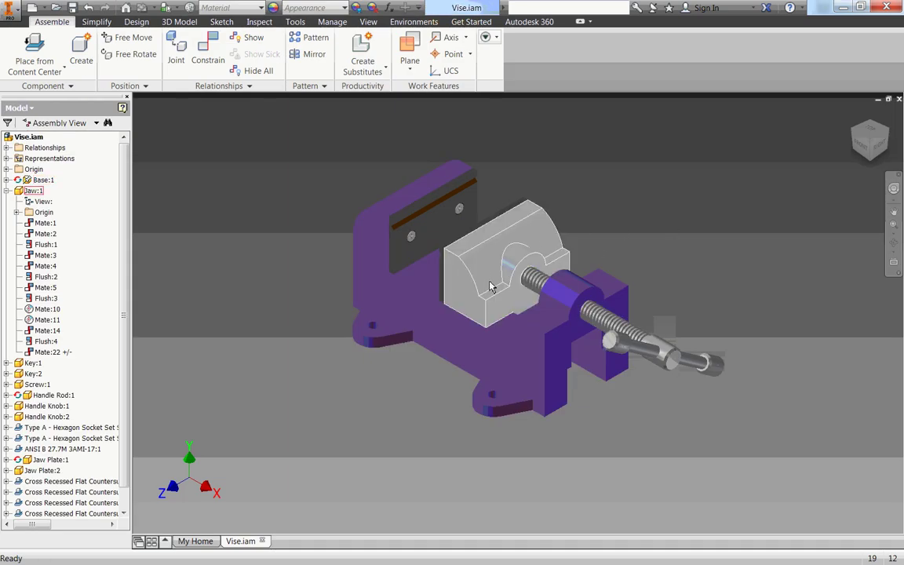
pyautogui.moveTo(492, 282); pyautogui.dragTo(330, 209)
pyautogui.click(330, 210)
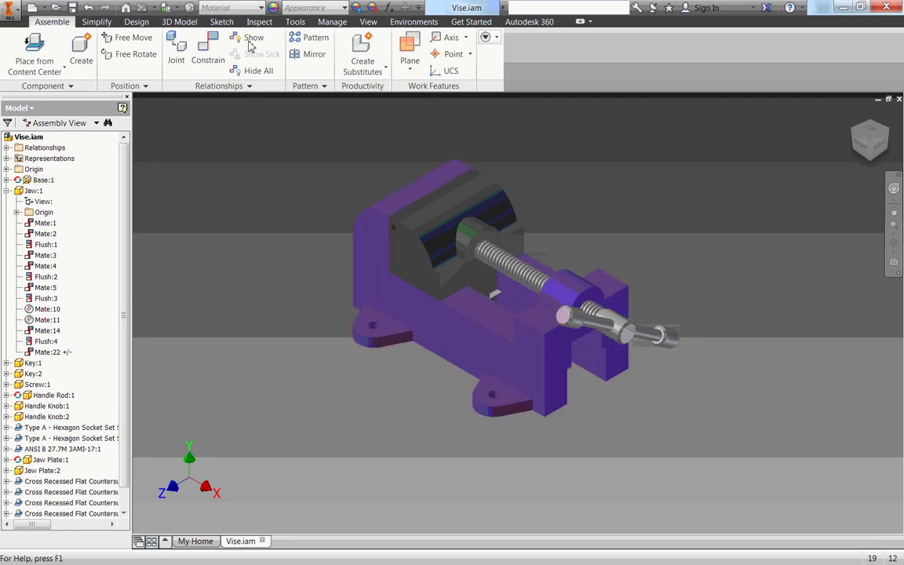
# Apply a flush constraint between a vise face and the handle rod's end
pyautogui.click(203, 55)
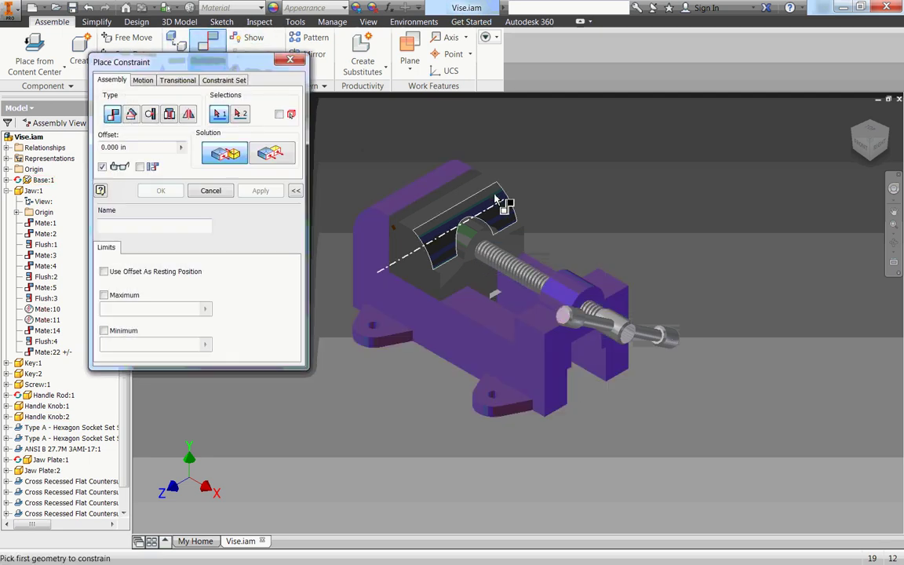
pyautogui.keyDown('shift'); pyautogui.moveTo(670, 336); pyautogui.dragTo(627, 308, button='middle'); pyautogui.keyUp('shift')
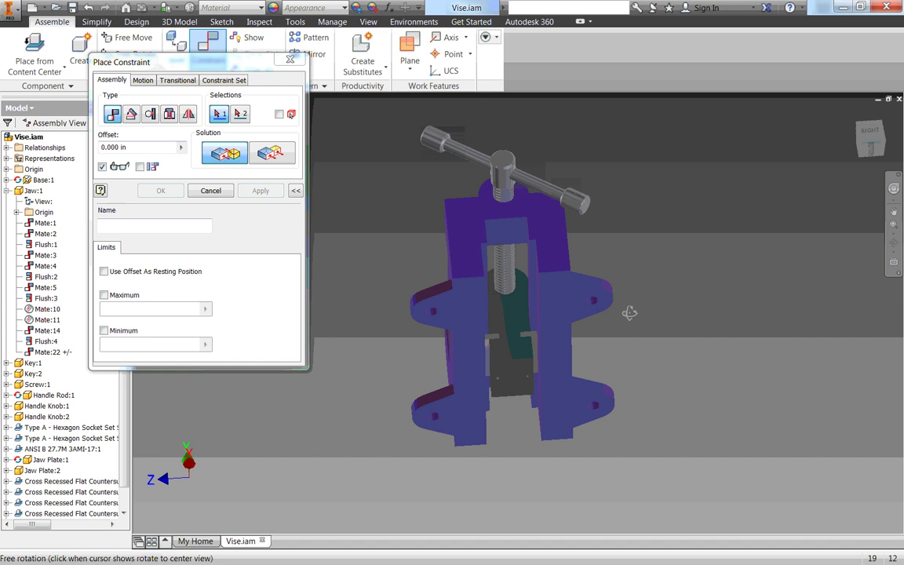
pyautogui.click(562, 310)
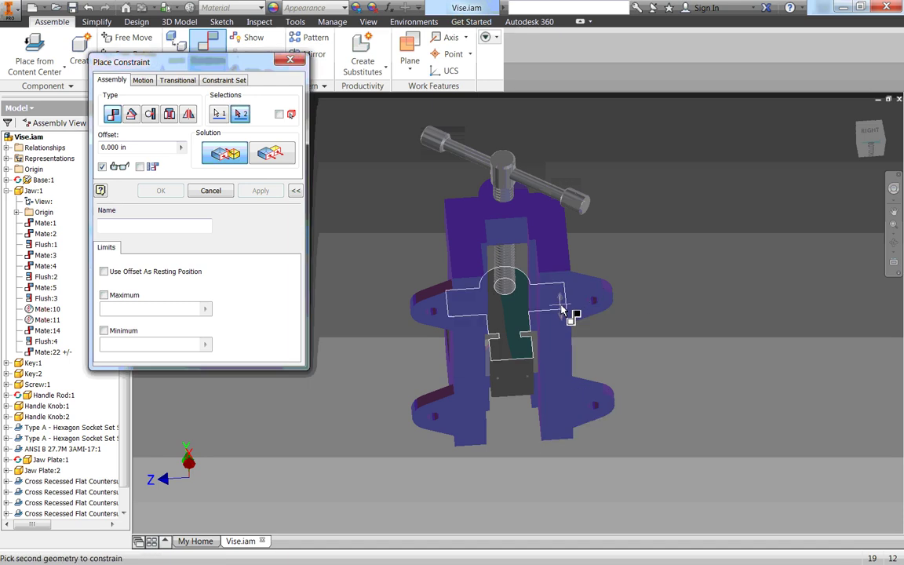
pyautogui.click(270, 155)
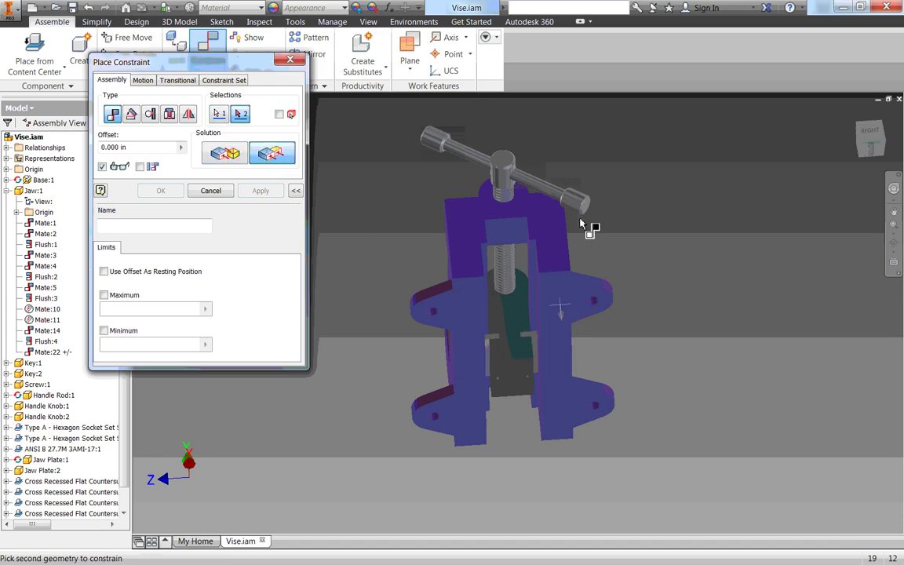
pyautogui.scroll(-3, 592, 210)
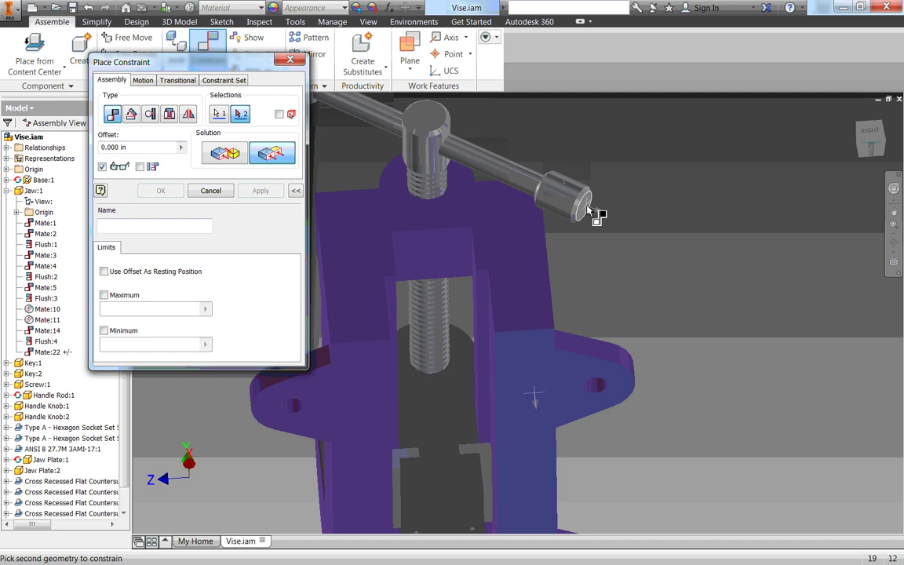
pyautogui.click(590, 212)
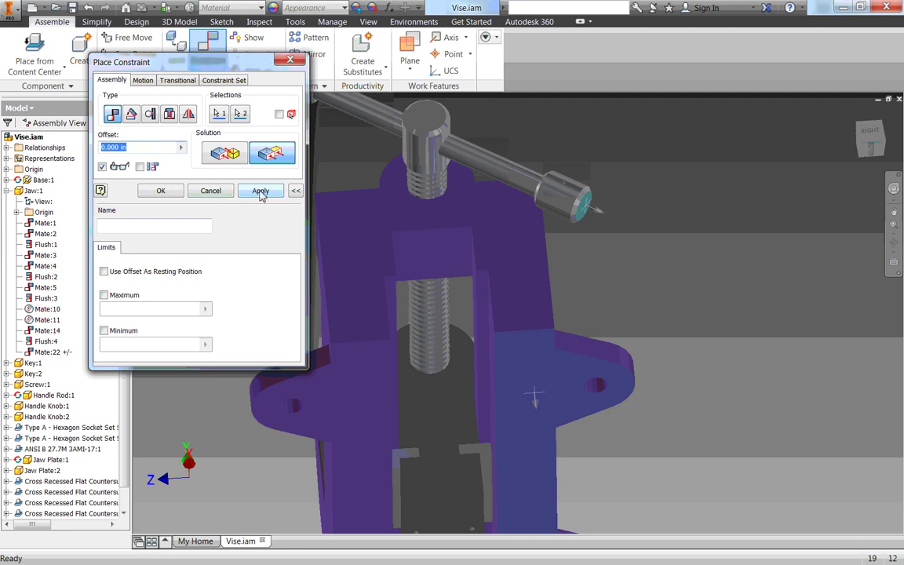
pyautogui.click(261, 191)
# Return to the home view, end constraining, and orbit the vise toward the front
pyautogui.press('F6')
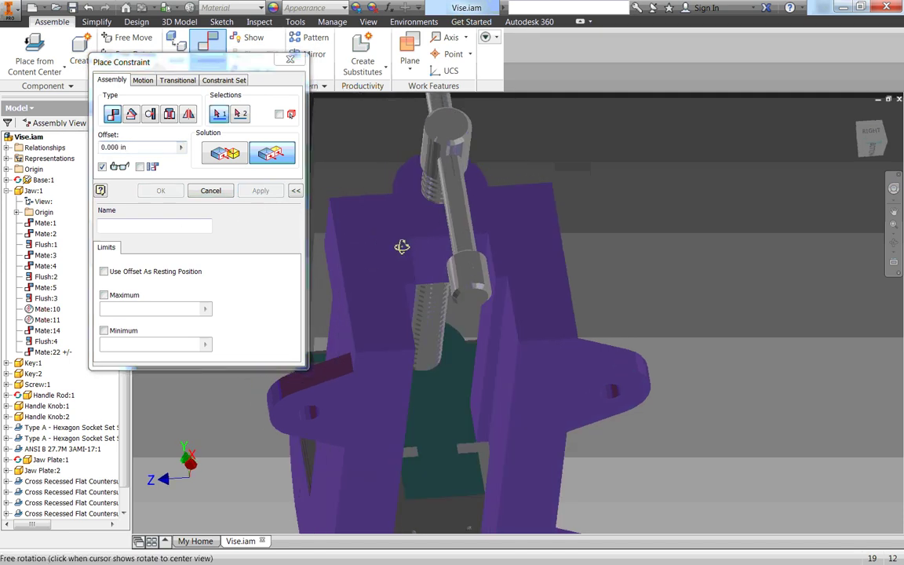
pyautogui.press('Escape')
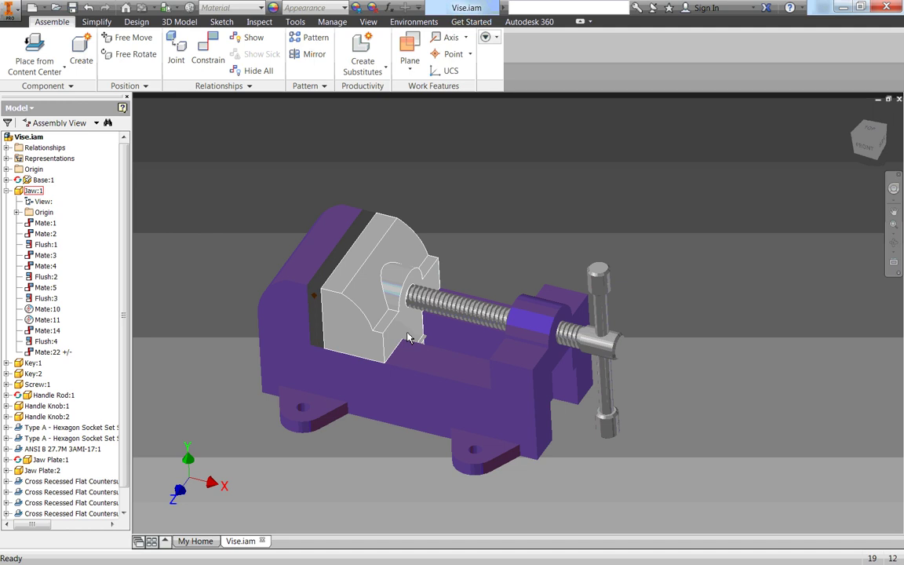
pyautogui.press('F4')
pyautogui.moveTo(420, 292); pyautogui.dragTo(312, 238)
pyautogui.press('Escape')
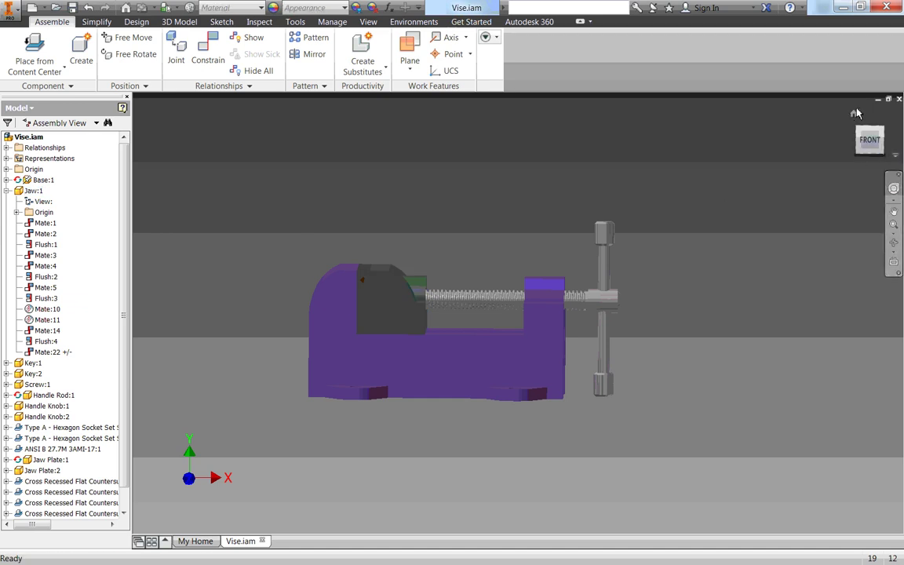
# Return the vise to the home view and create a new drawing document
pyautogui.click(853, 113)
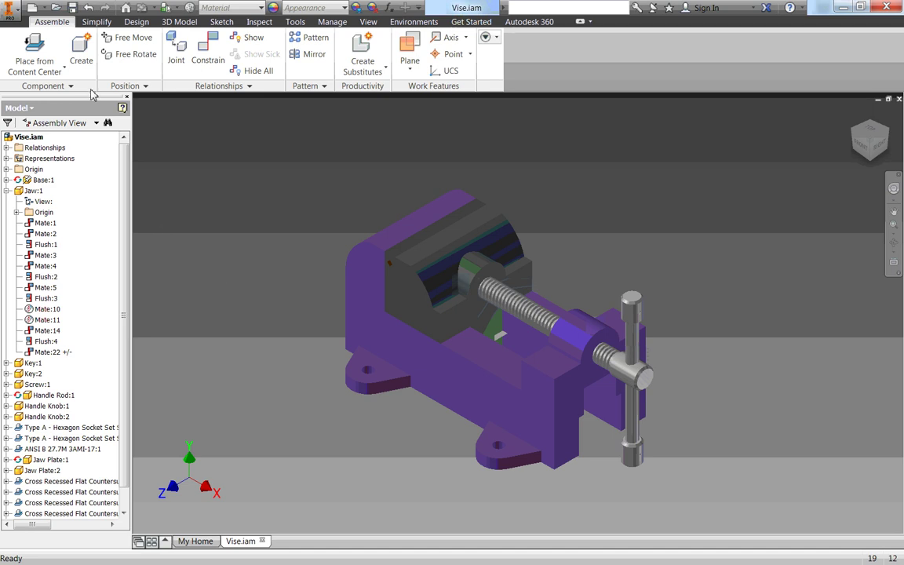
pyautogui.click(45, 8)
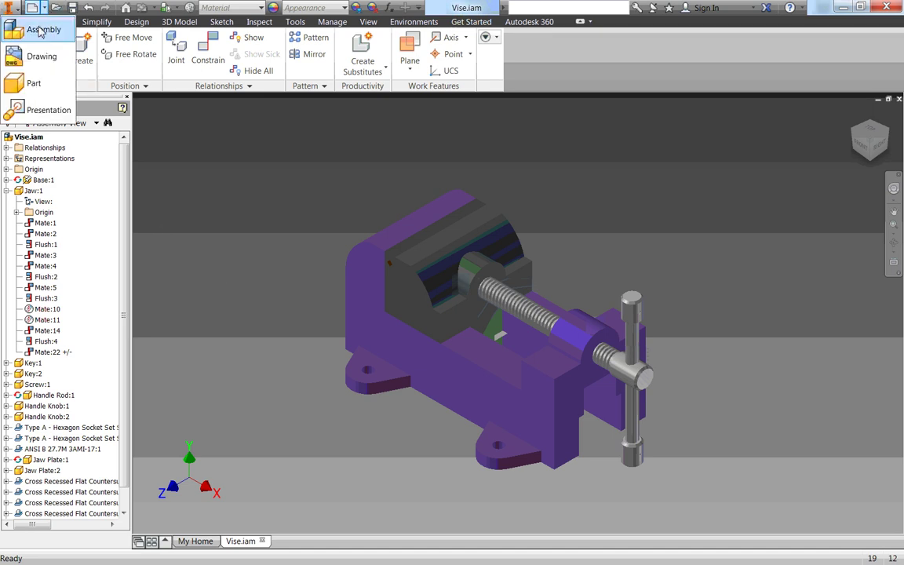
pyautogui.click(41, 56)
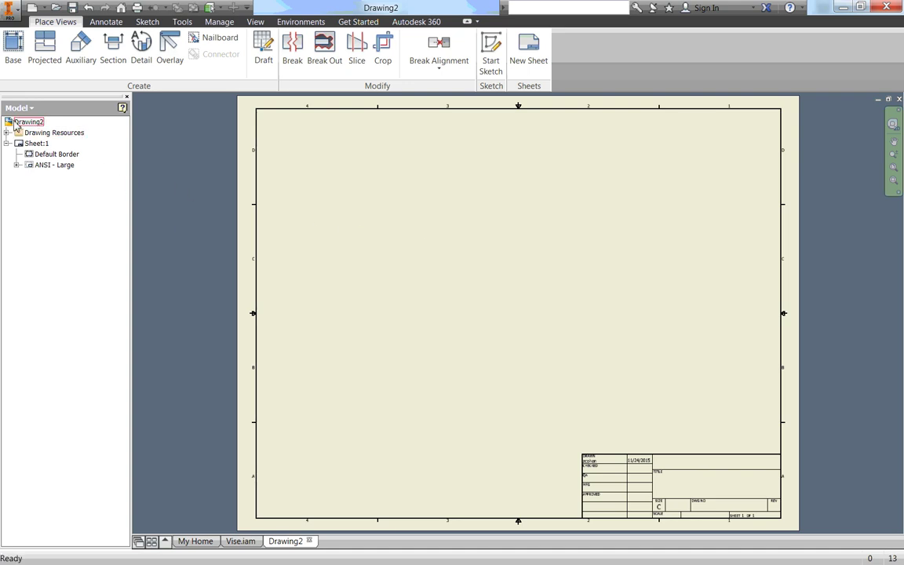
# In Drawing2's iProperties, set Title to VISE, enter the author's name, and apply
pyautogui.rightClick(20, 121)
pyautogui.click(59, 201)
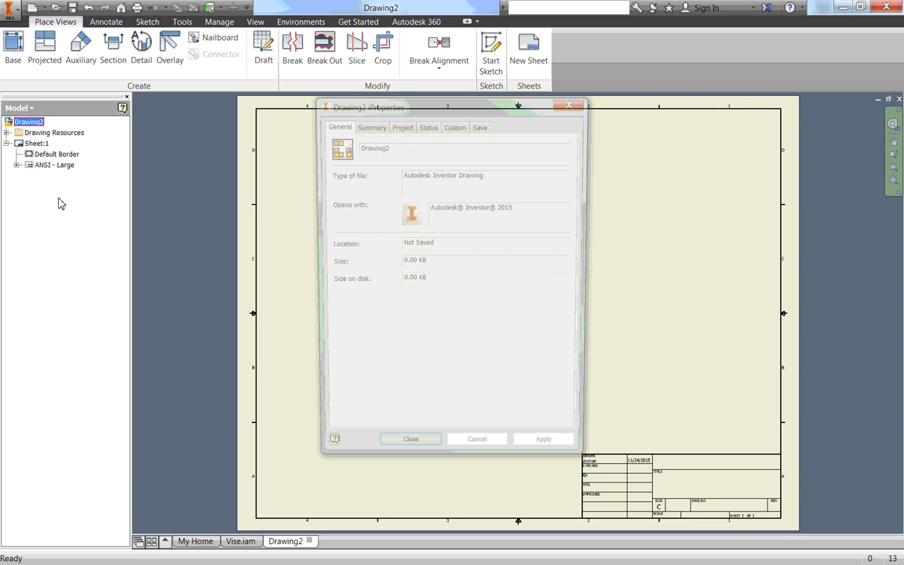
pyautogui.click(367, 125)
pyautogui.click(417, 142)
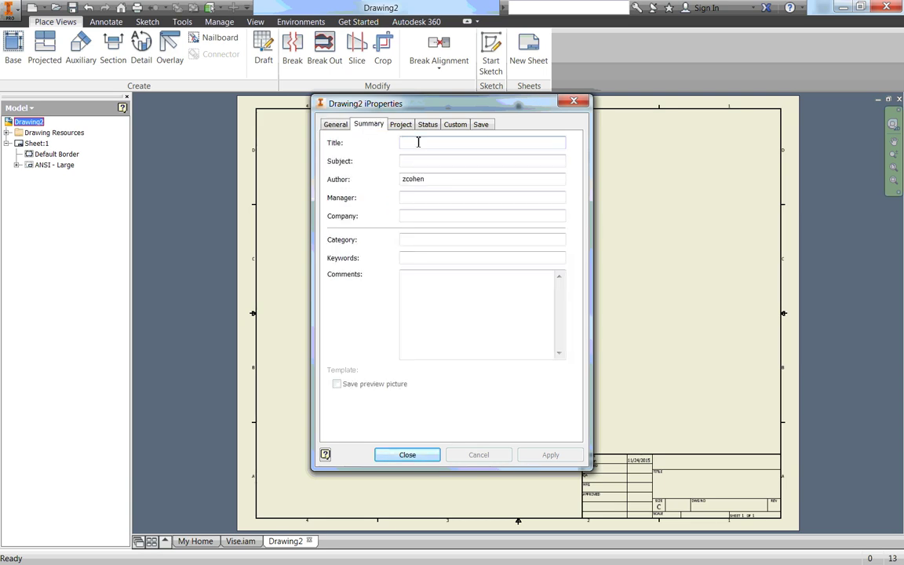
pyautogui.write('vis')
pyautogui.press('BackSpace')
pyautogui.press('BackSpace')
pyautogui.press('BackSpace')
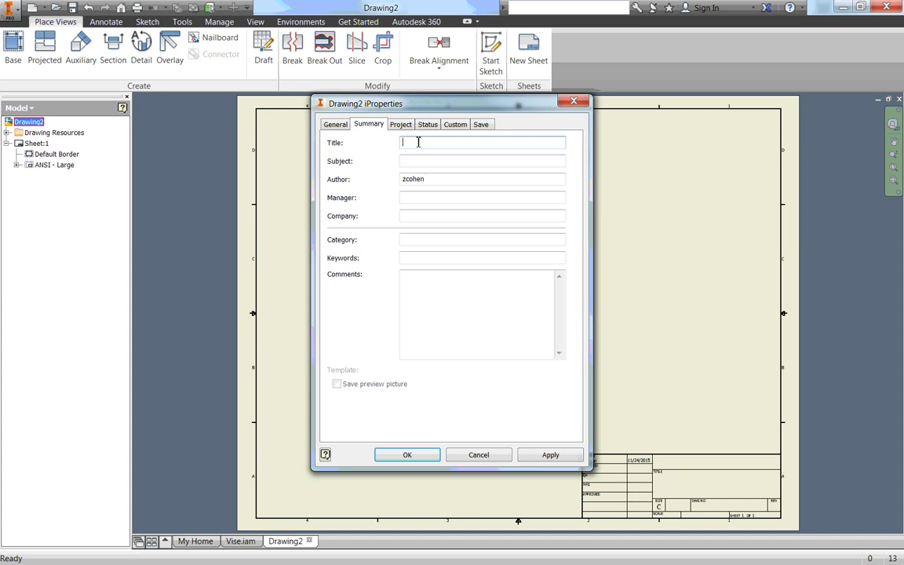
pyautogui.write('VISE')
pyautogui.press('Tab')
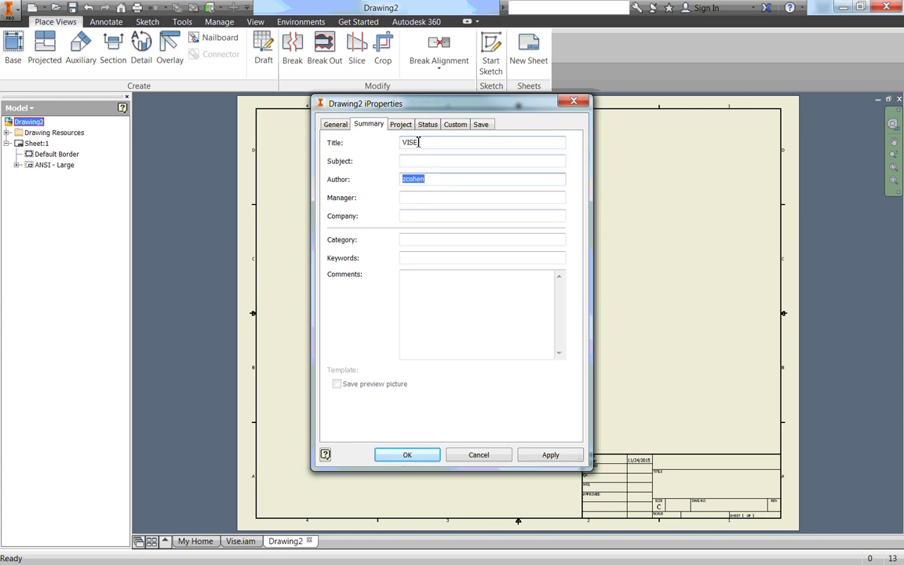
pyautogui.write('ZAHCARY')
pyautogui.press('BackSpace')
pyautogui.write('CHARY COHEN')
pyautogui.press('Tab')
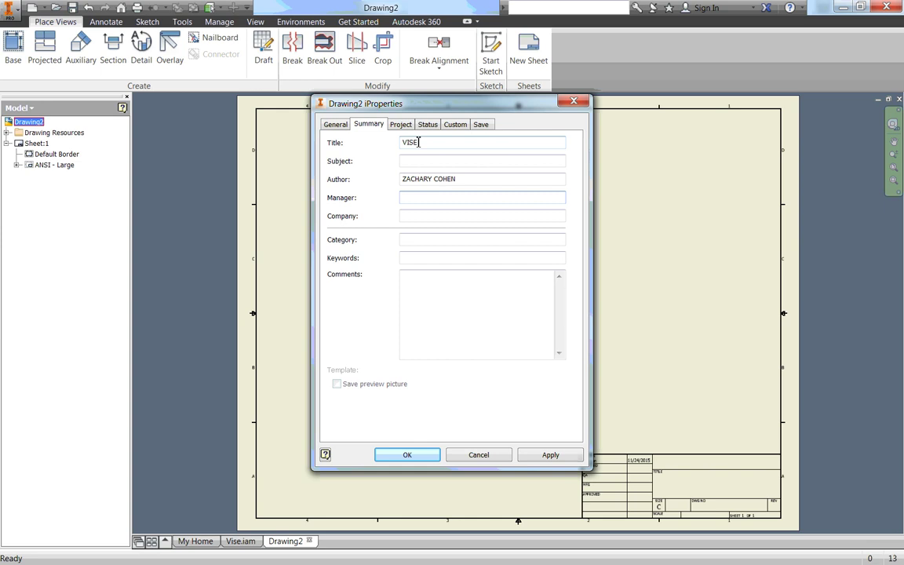
pyautogui.hotkey('alt', 'a')
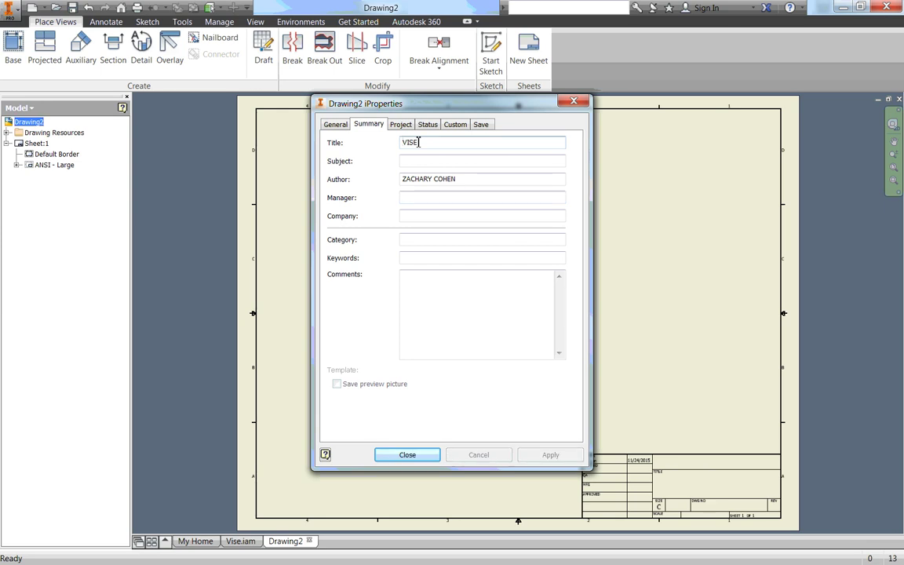
# Enter the manager's name and company SOUTH RIVER HIGH SCHOOL, then confirm the properties
pyautogui.click(421, 197)
pyautogui.write('MR. COHEN')
pyautogui.press('Tab')
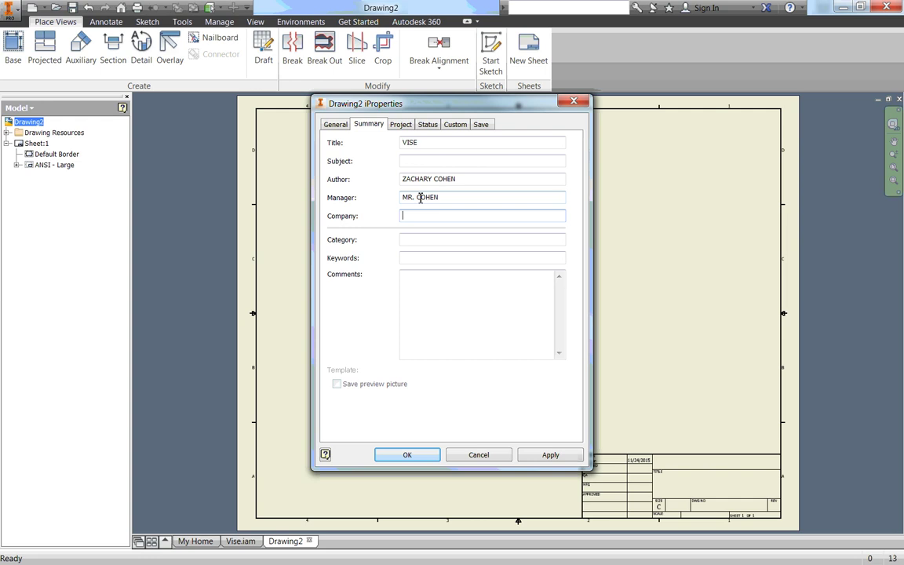
pyautogui.write('SOUTH RIVER HIGH SCHOOL')
pyautogui.click(414, 455)
pyautogui.scroll(3, 724, 489)
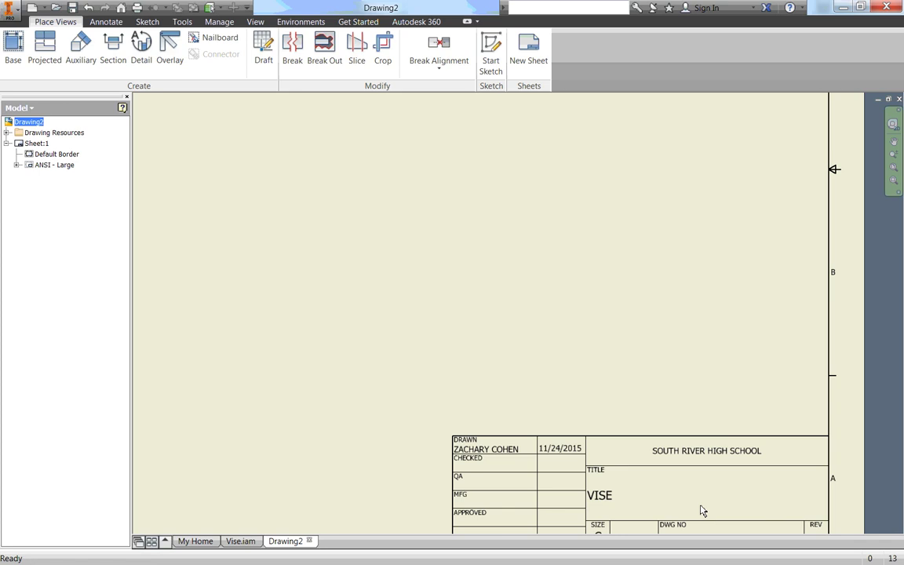
pyautogui.scroll(2, 700, 509)
pyautogui.moveTo(656, 484)
pyautogui.mouseDown(button='middle')
pyautogui.moveTo(549, 378)
pyautogui.moveTo(574, 331)
pyautogui.mouseUp(button='middle')
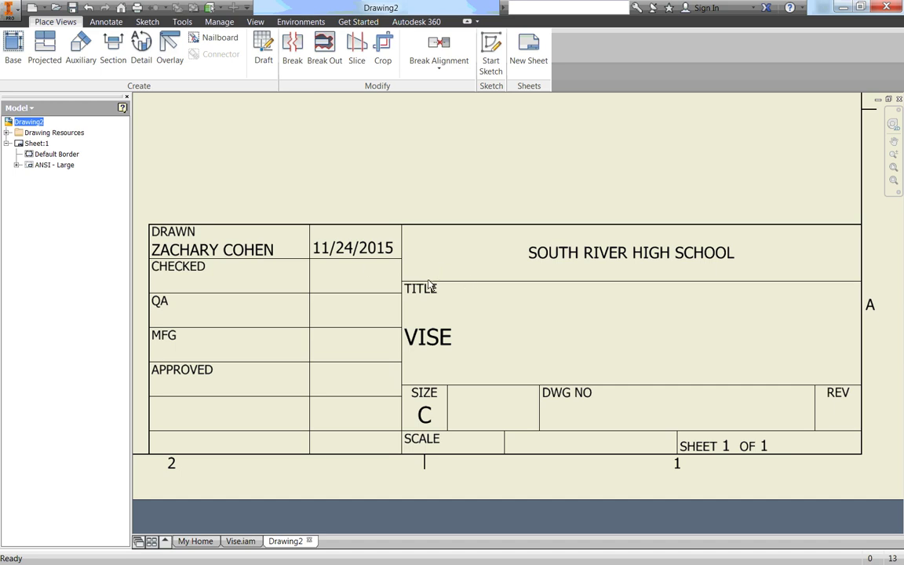
pyautogui.scroll(-5, 187, 213)
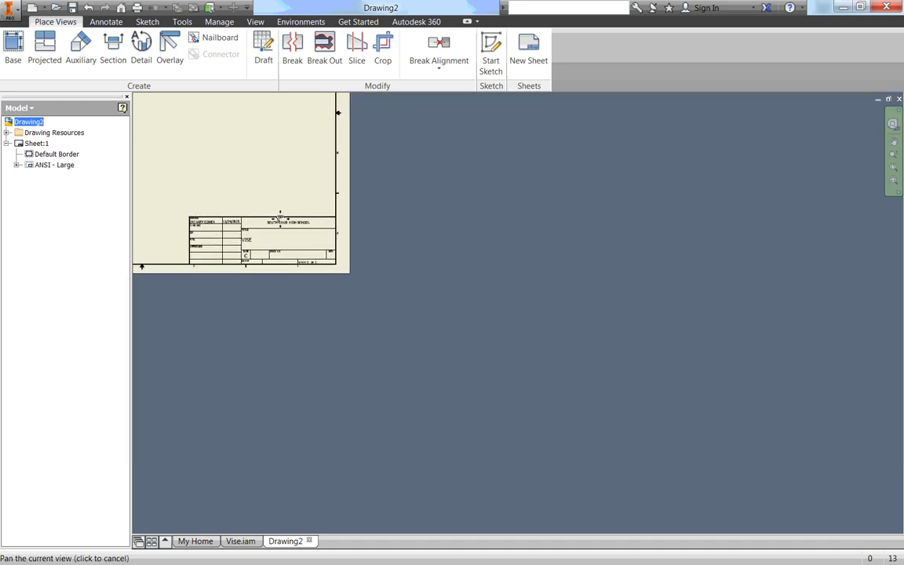
pyautogui.scroll(3, 525, 329)
pyautogui.moveTo(525, 329); pyautogui.dragTo(506, 328, button='middle')
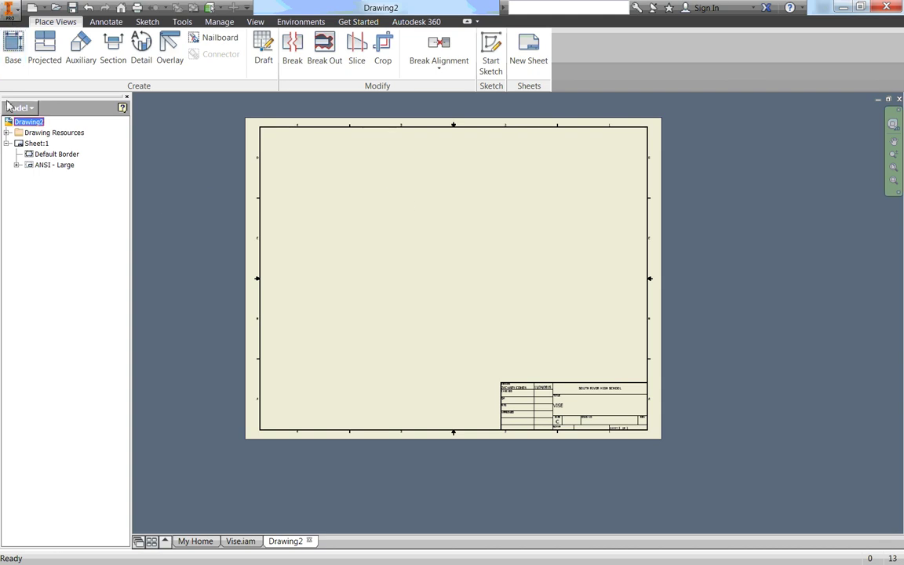
# Open Print Drawing with Ctrl+P, preview the printout, and close the preview
pyautogui.hotkey('ctrl', 'p')
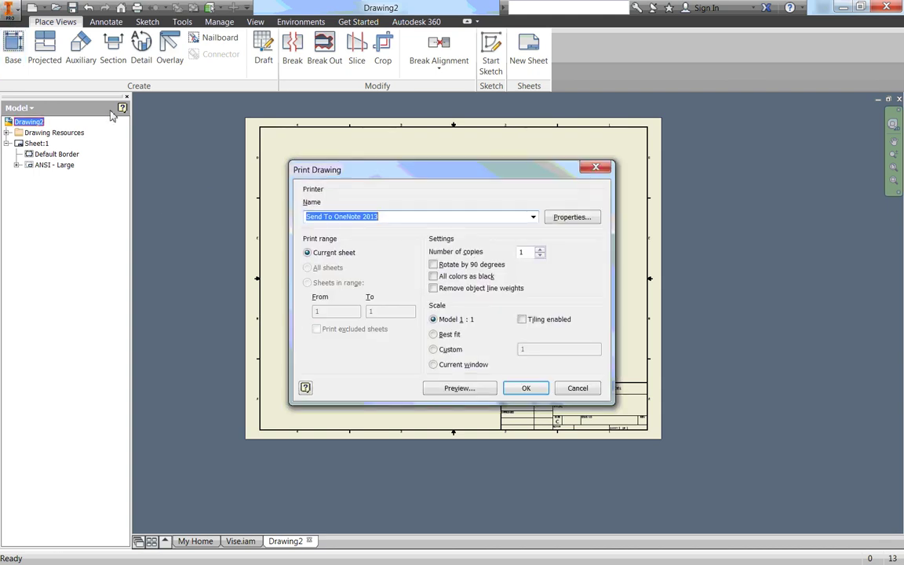
pyautogui.click(426, 217)
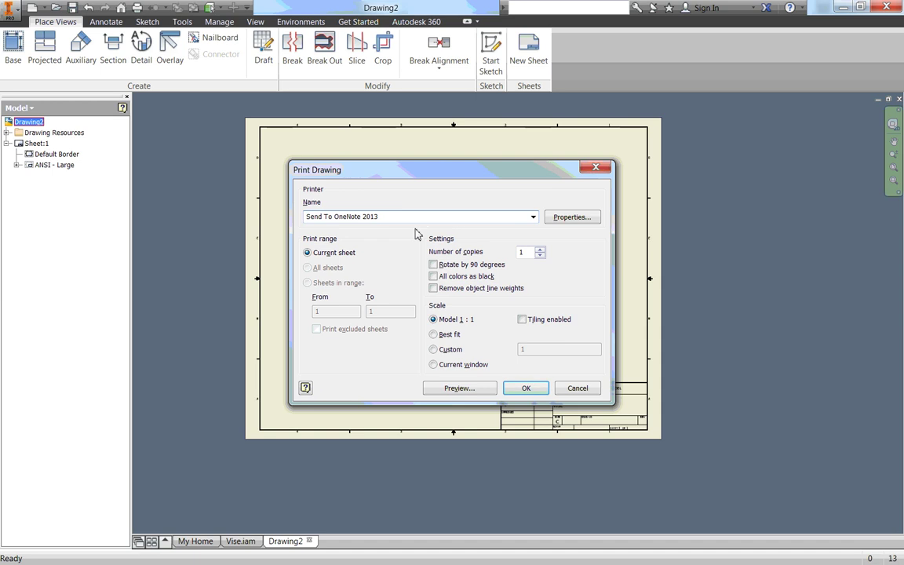
pyautogui.click(480, 388)
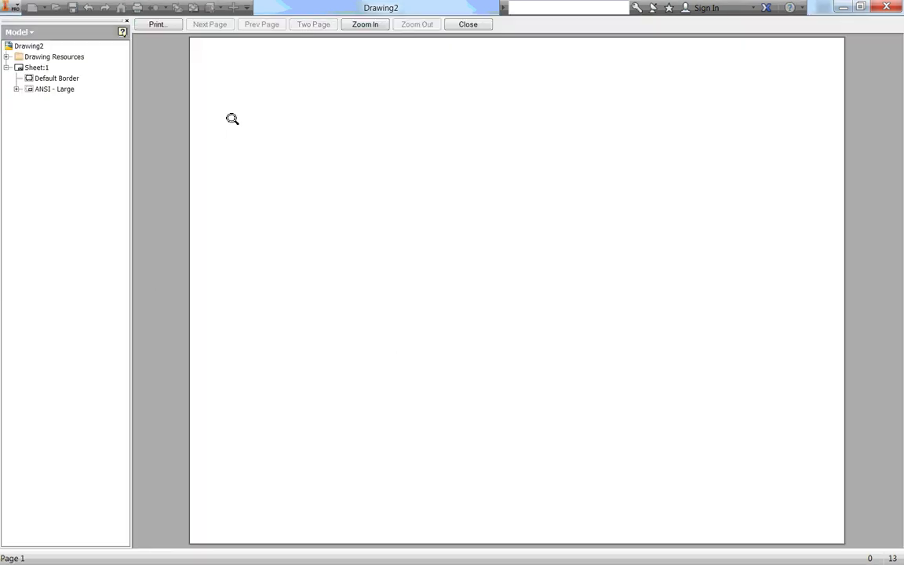
pyautogui.click(472, 25)
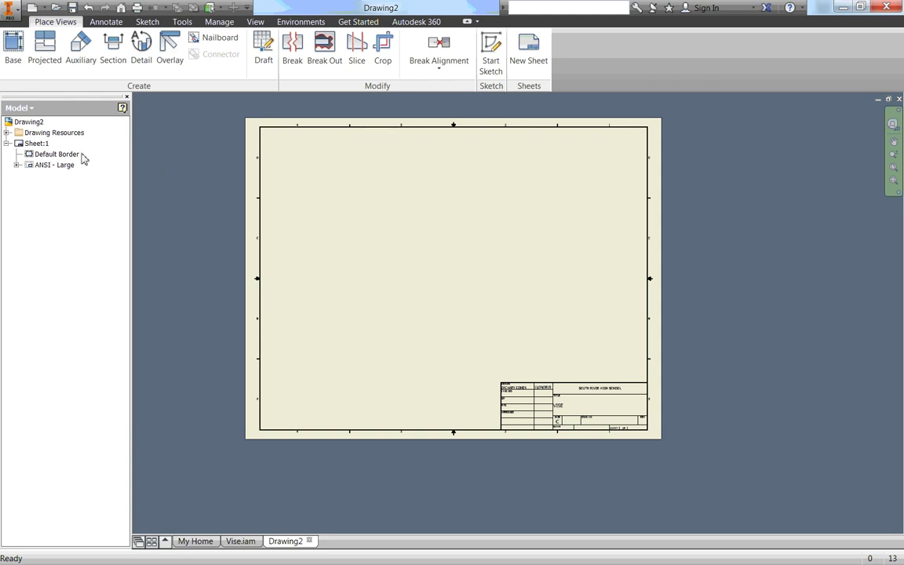
# Change Sheet:1's size to A through Edit Sheet
pyautogui.rightClick(22, 148)
pyautogui.click(51, 224)
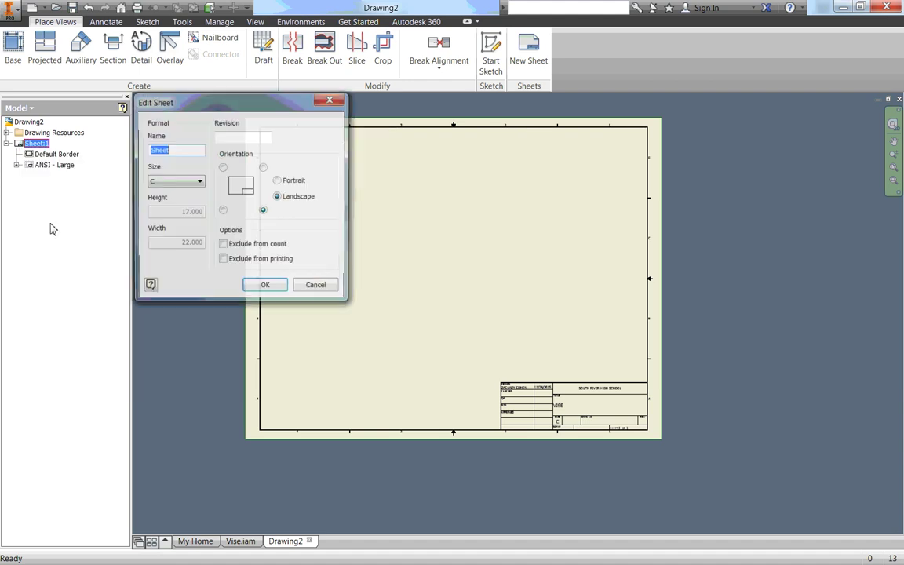
pyautogui.click(178, 182)
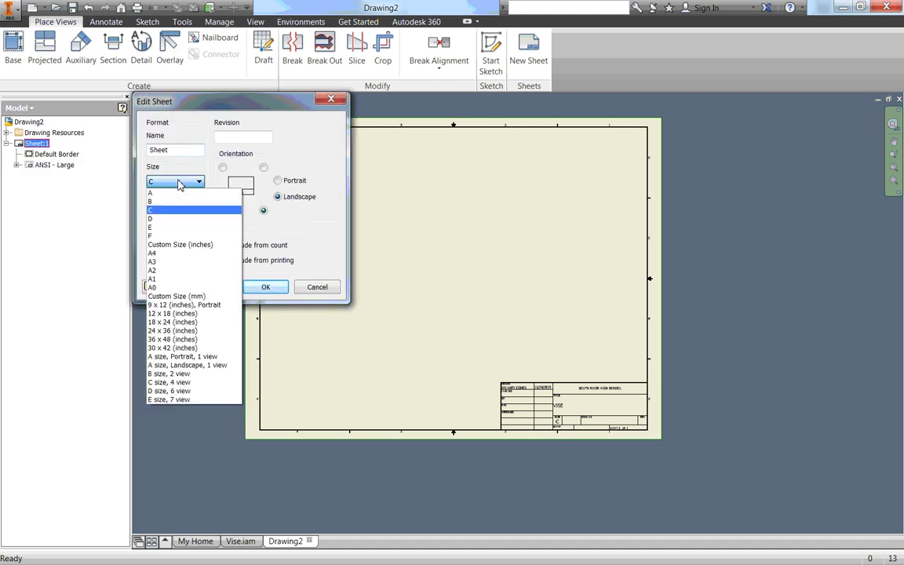
pyautogui.click(179, 182)
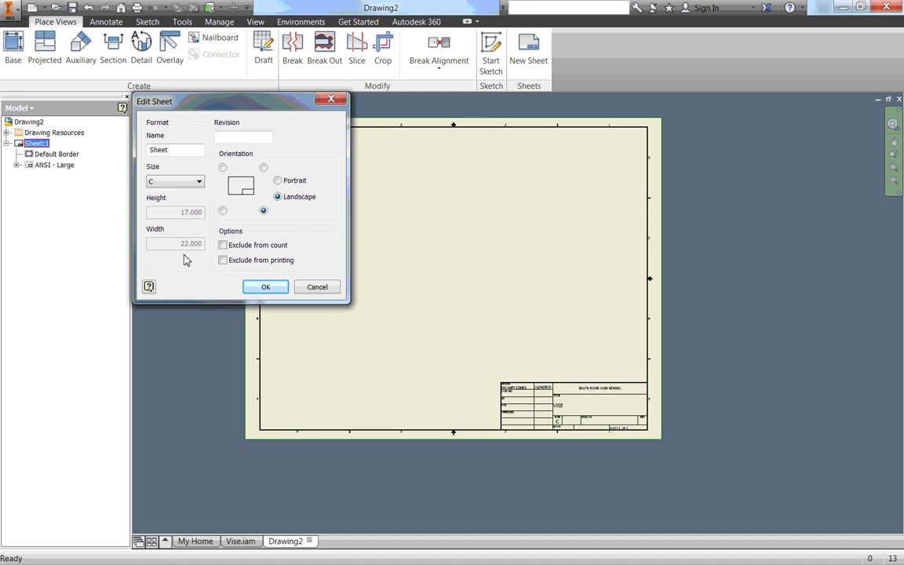
pyautogui.click(173, 181)
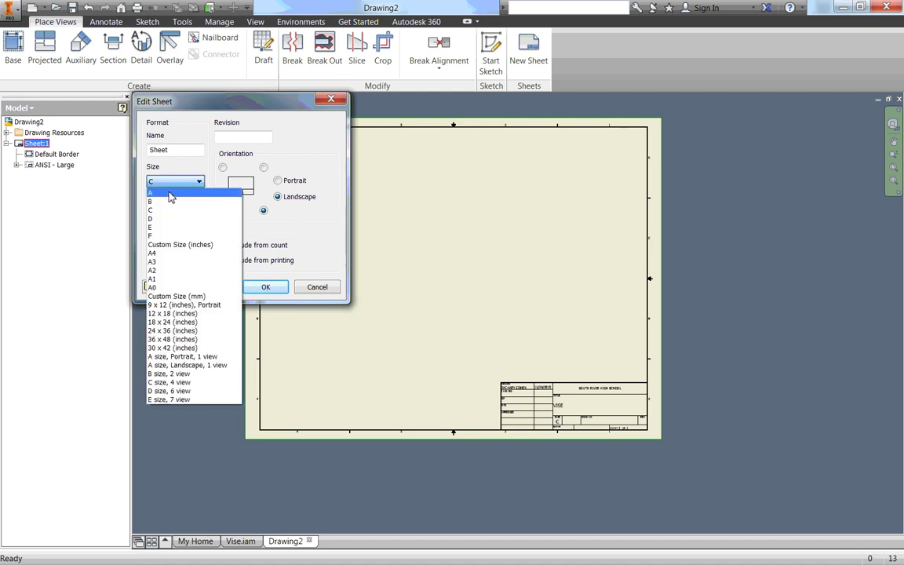
pyautogui.click(170, 194)
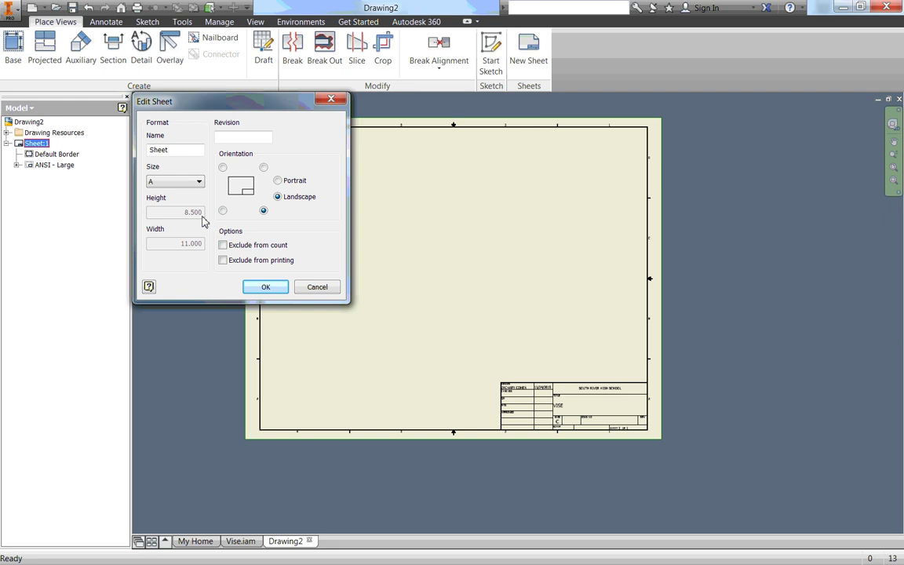
pyautogui.click(266, 287)
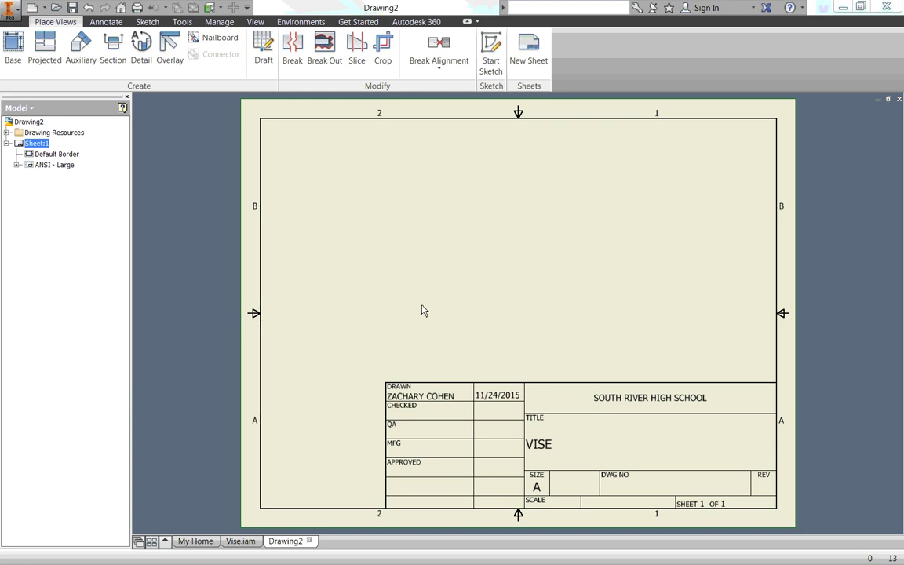
# Delete the ANSI - Large title block and insert ANSI A from Drawing Resources > Title Blocks
pyautogui.click(31, 166)
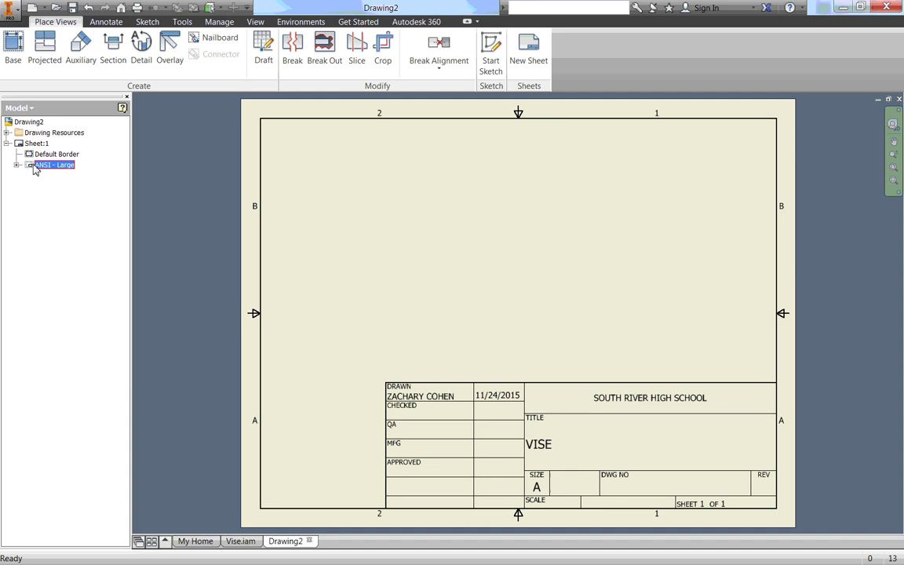
pyautogui.rightClick(32, 167)
pyautogui.click(44, 182)
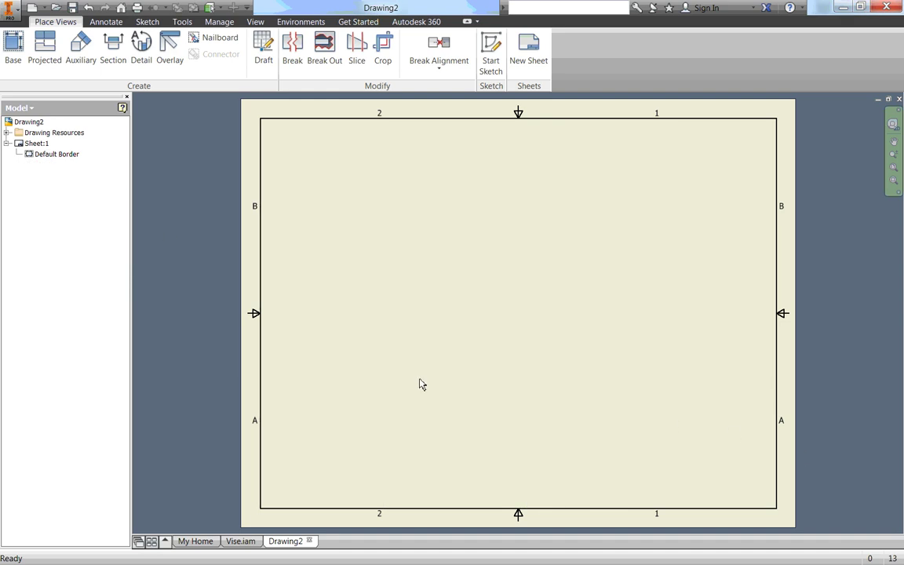
pyautogui.click(8, 133)
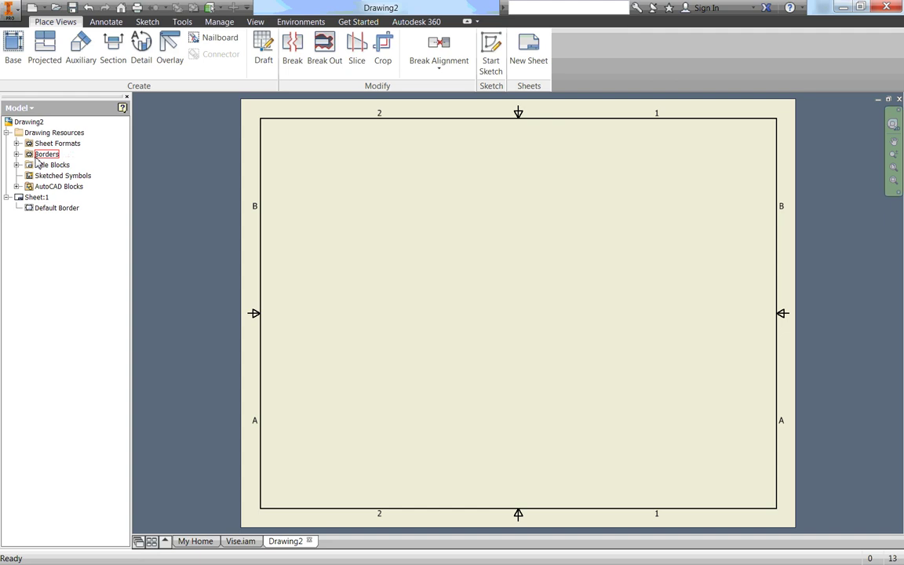
pyautogui.click(17, 165)
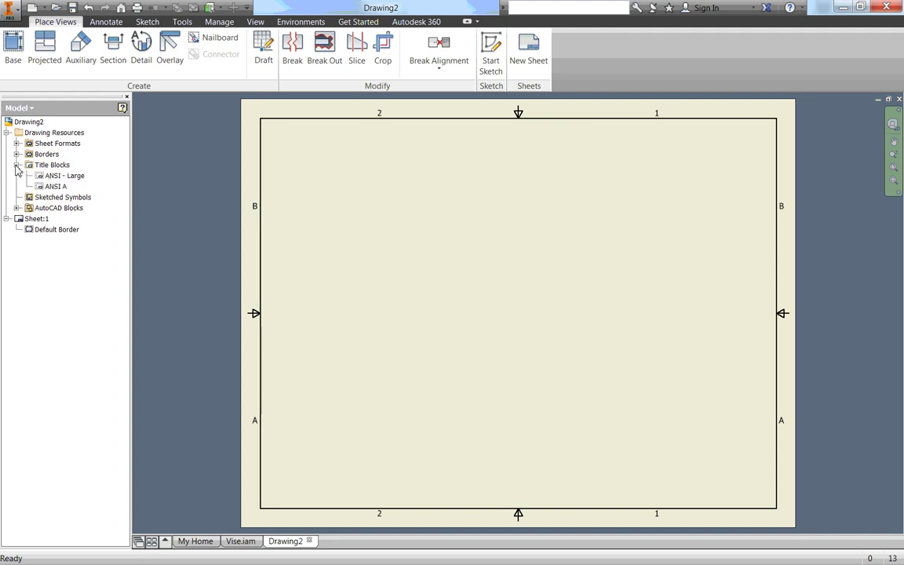
pyautogui.doubleClick(55, 186)
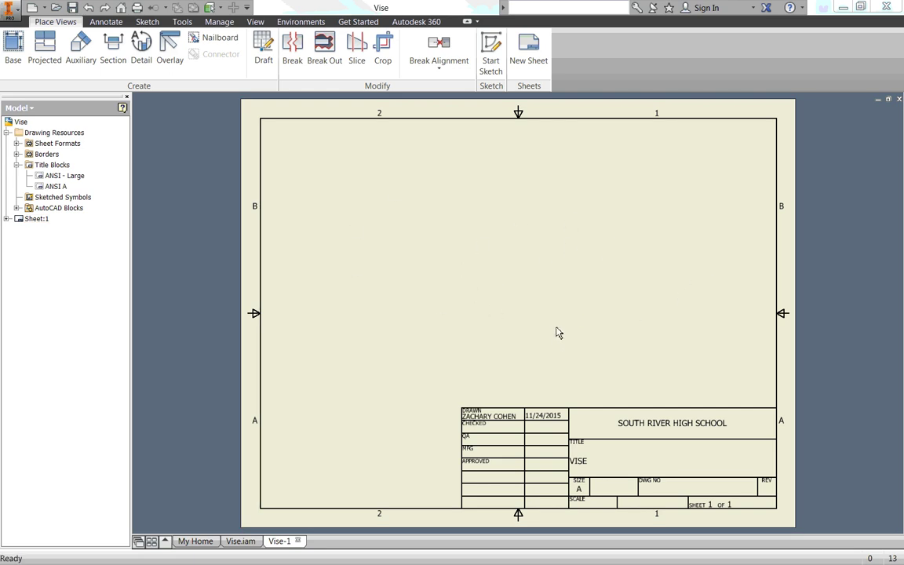
# Start a base view and choose Vise.iam as its model file
pyautogui.click(13, 47)
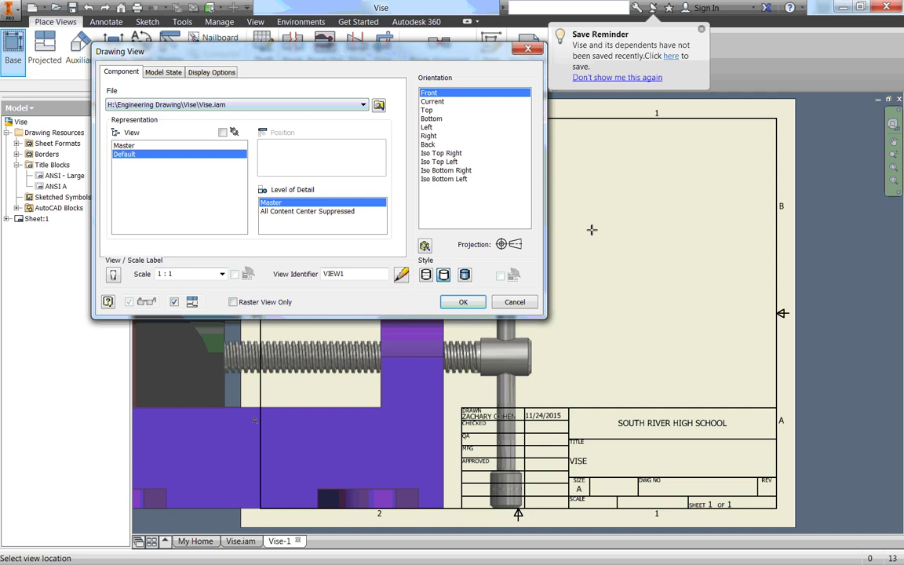
pyautogui.click(378, 105)
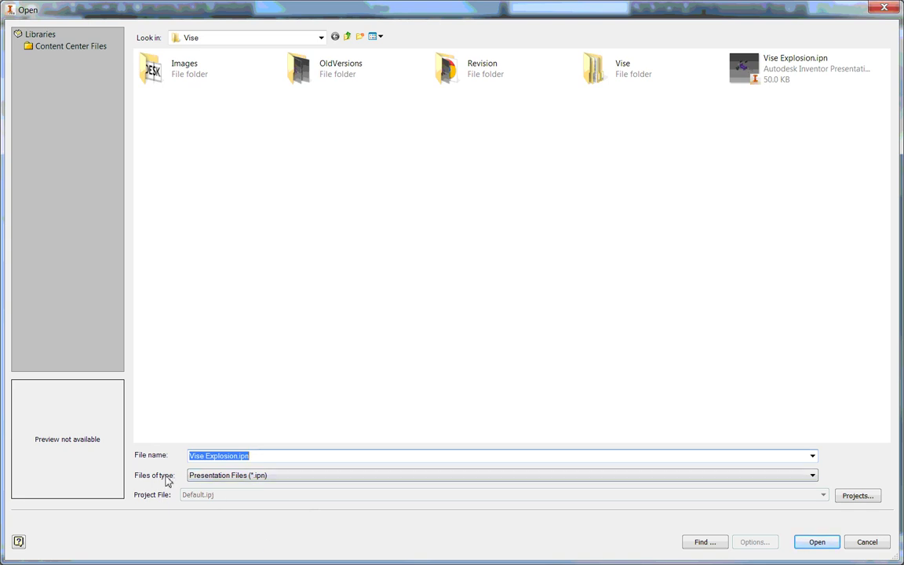
pyautogui.click(192, 477)
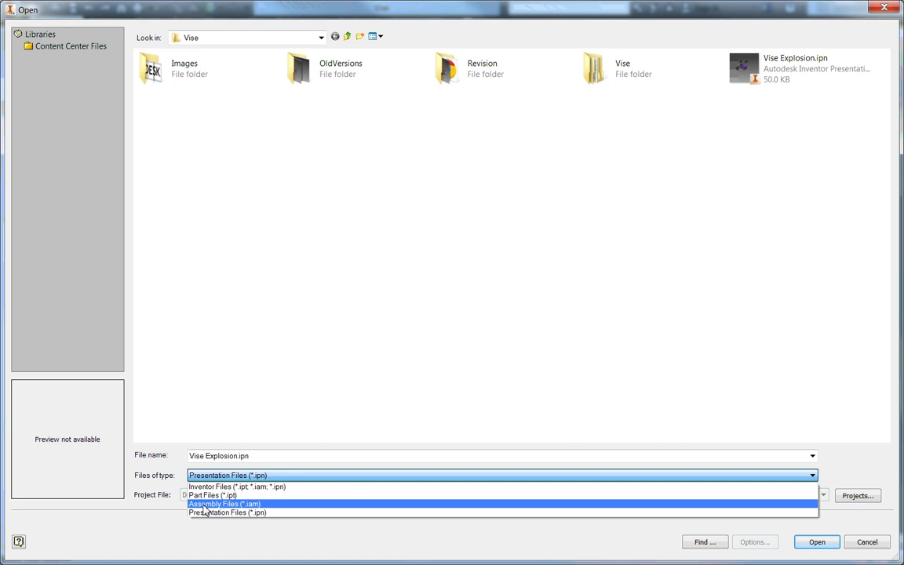
pyautogui.click(205, 487)
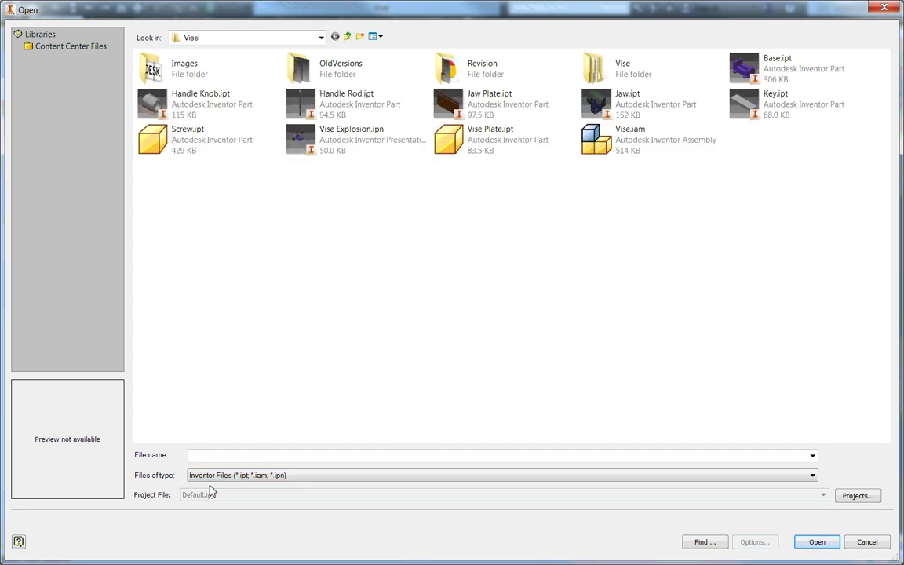
pyautogui.doubleClick(603, 138)
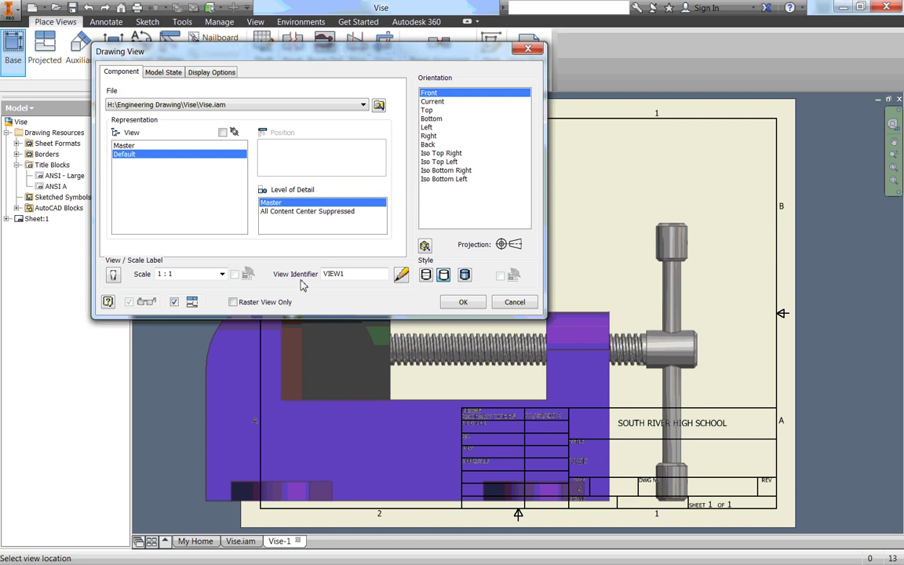
# Place the view at 1/2 scale, Iso Top Right, without projected views, and shift it left
pyautogui.click(222, 274)
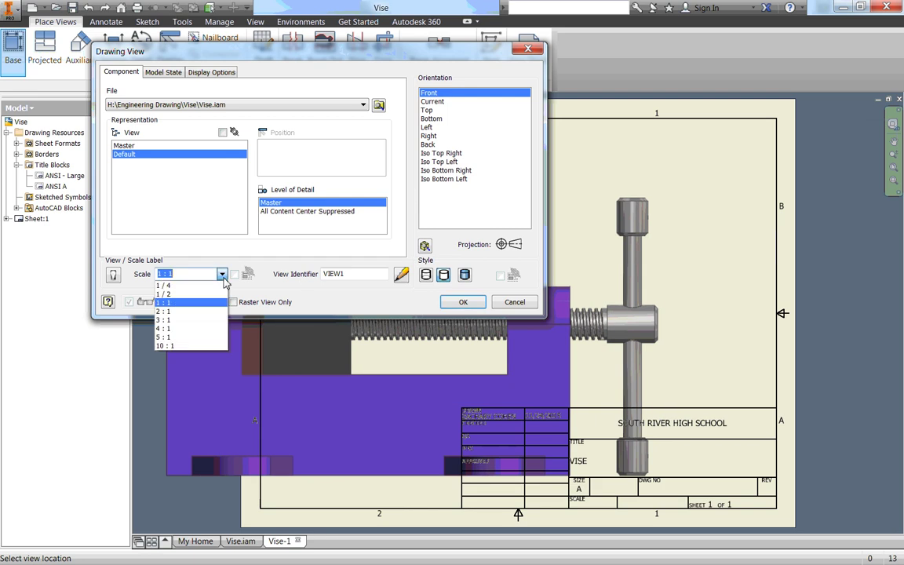
pyautogui.click(167, 294)
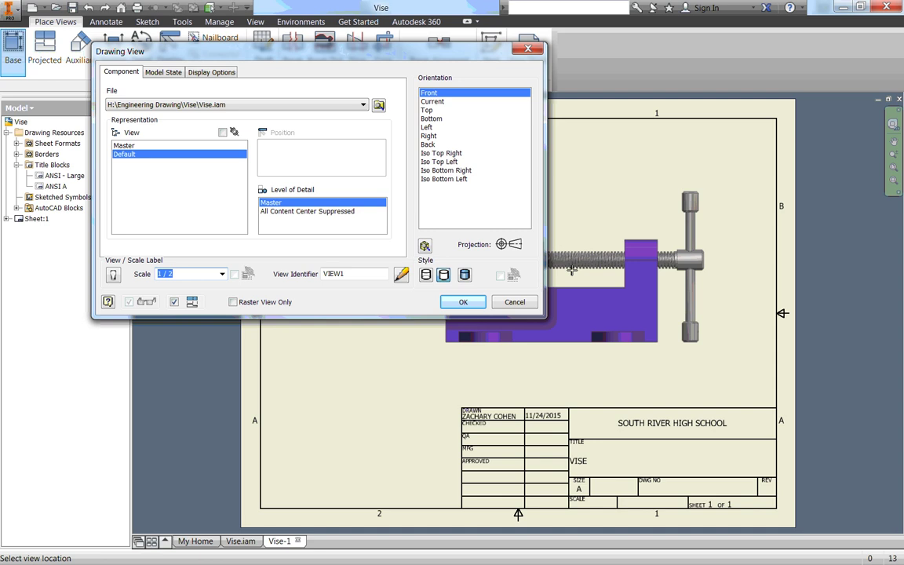
pyautogui.click(436, 153)
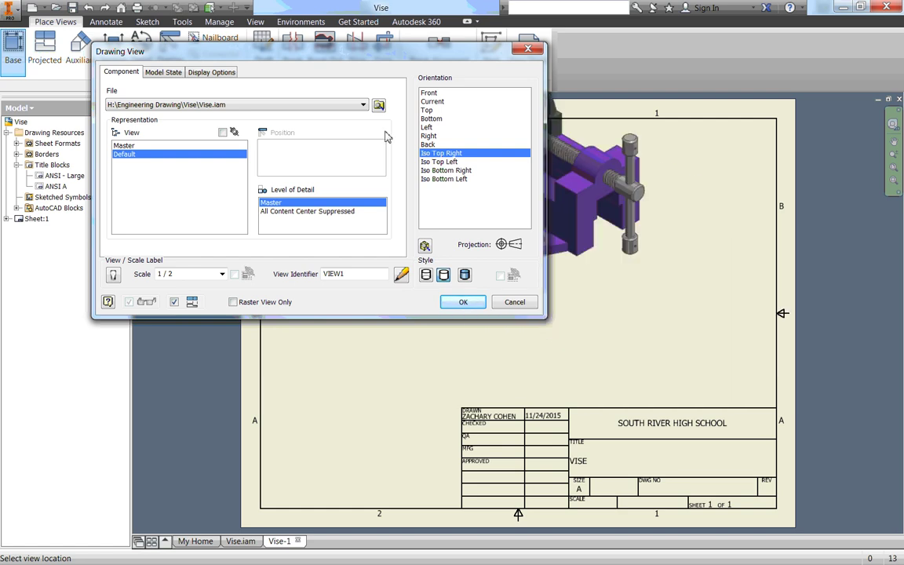
pyautogui.click(581, 259)
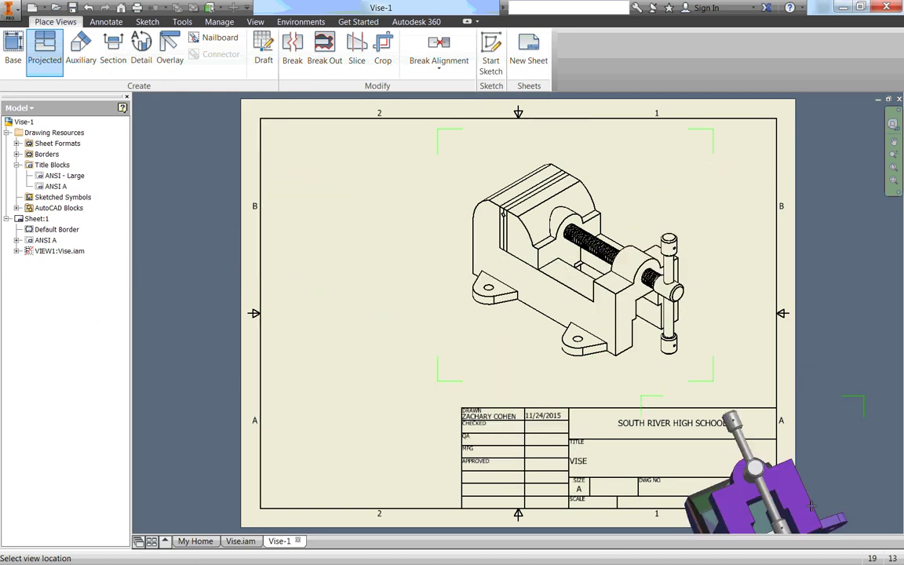
pyautogui.click(370, 255)
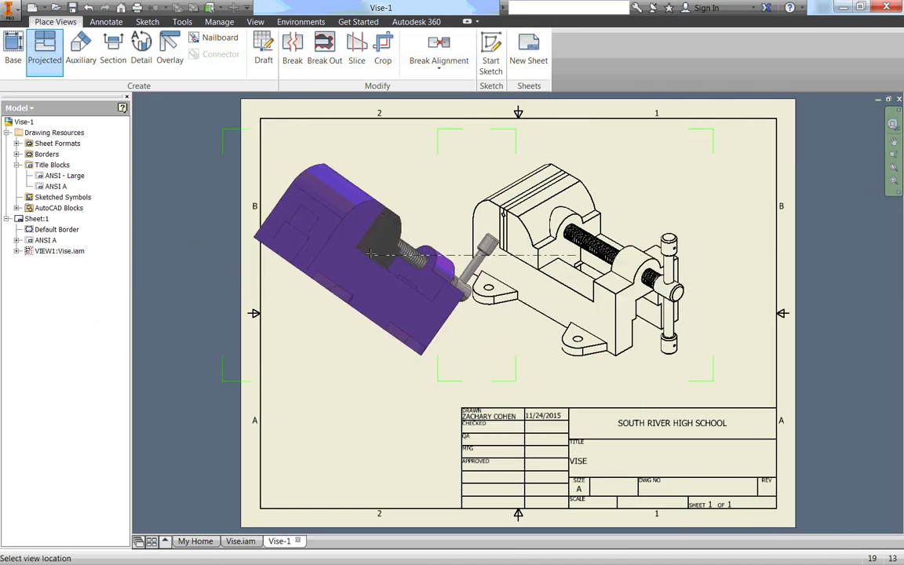
pyautogui.rightClick(371, 255)
pyautogui.press('Escape')
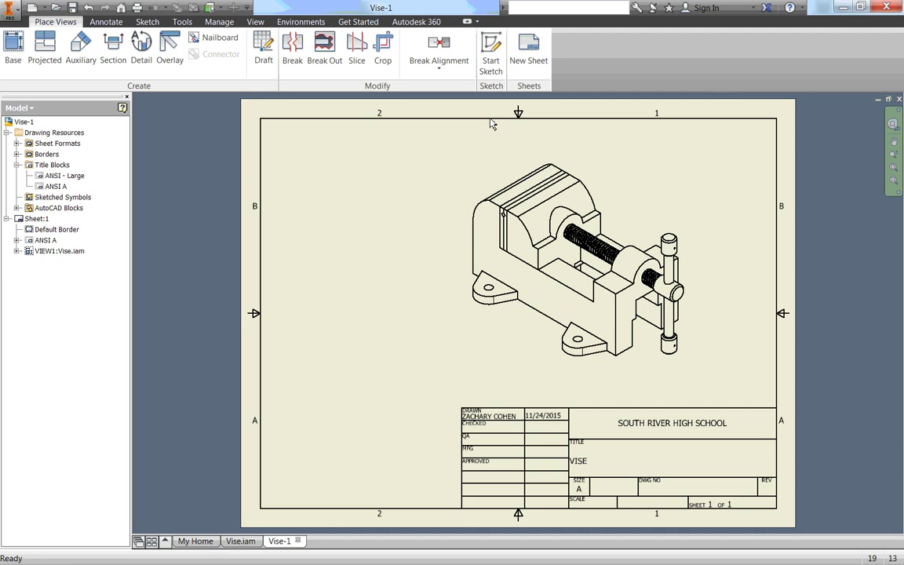
pyautogui.moveTo(499, 157); pyautogui.dragTo(426, 168)
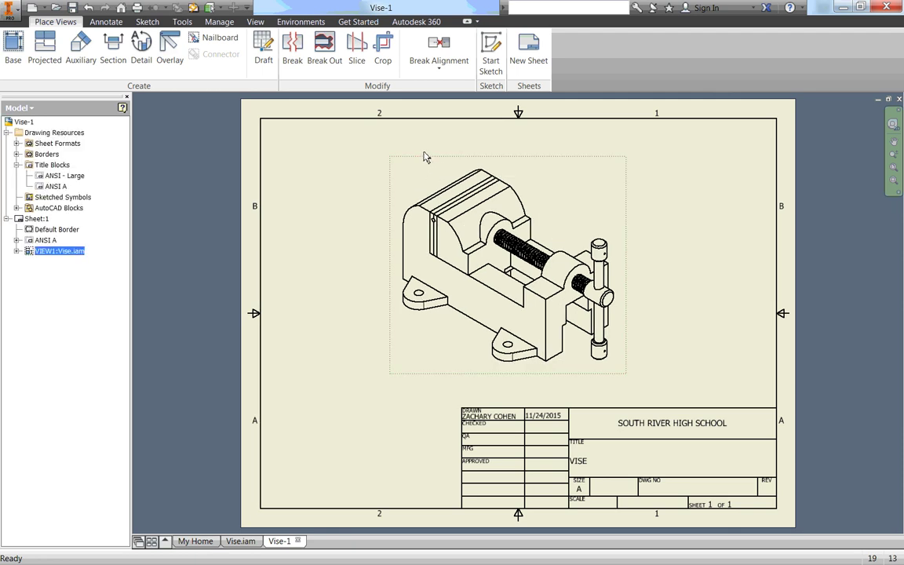
# Set VIEW1's display style to Shaded in the Drawing View dialog
pyautogui.click(787, 301)
pyautogui.doubleClick(451, 163)
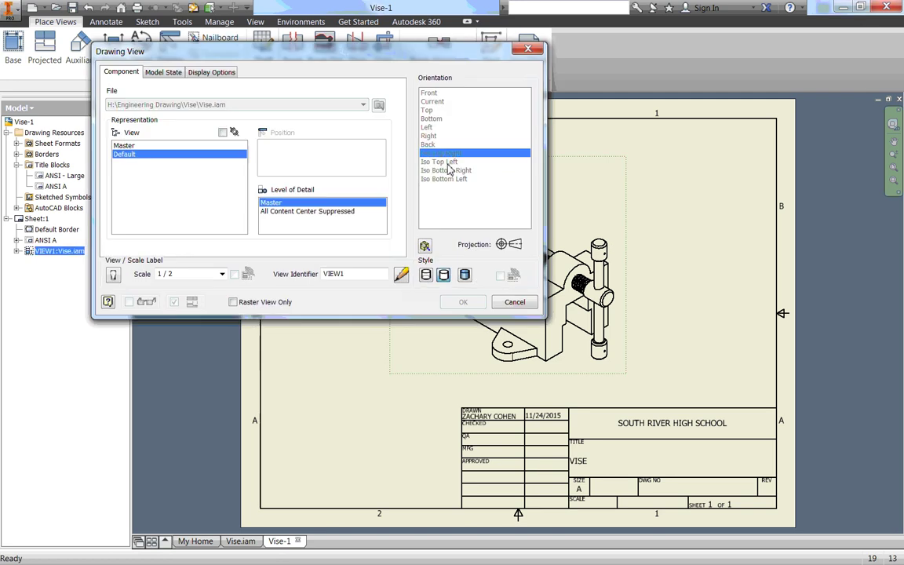
pyautogui.click(425, 274)
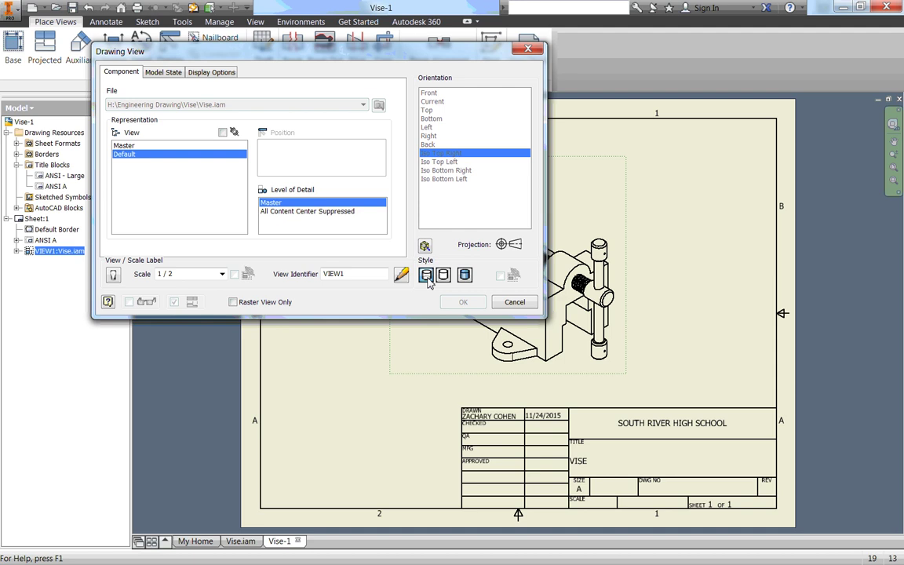
pyautogui.click(463, 302)
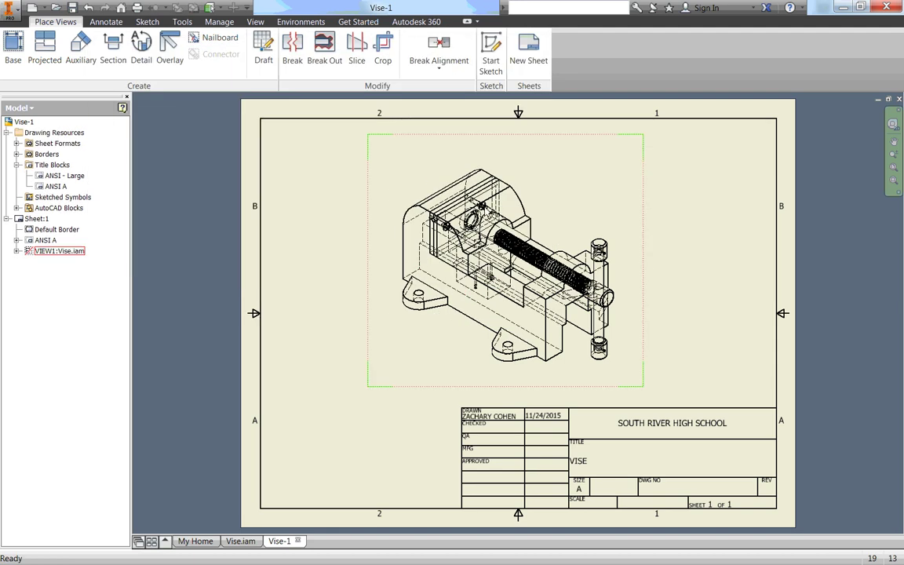
pyautogui.click(433, 156)
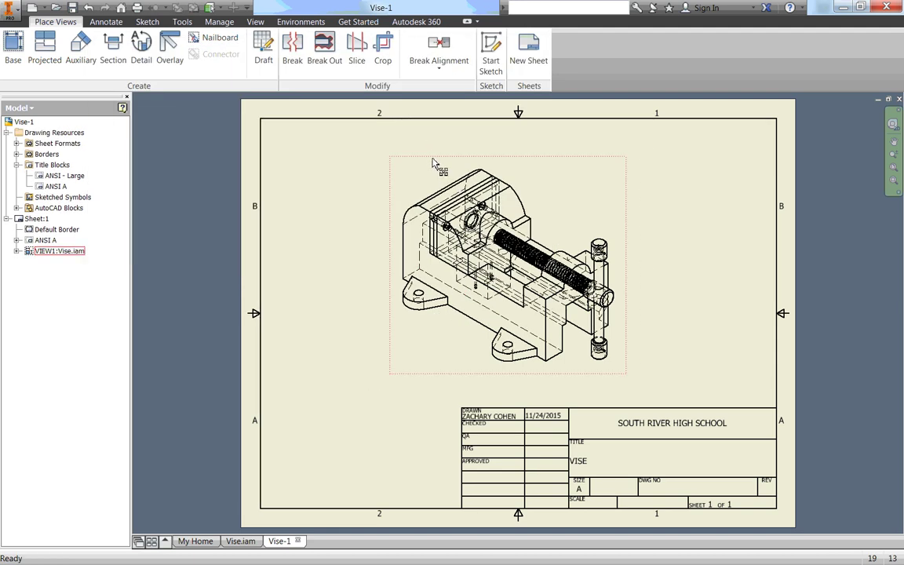
pyautogui.doubleClick(401, 161)
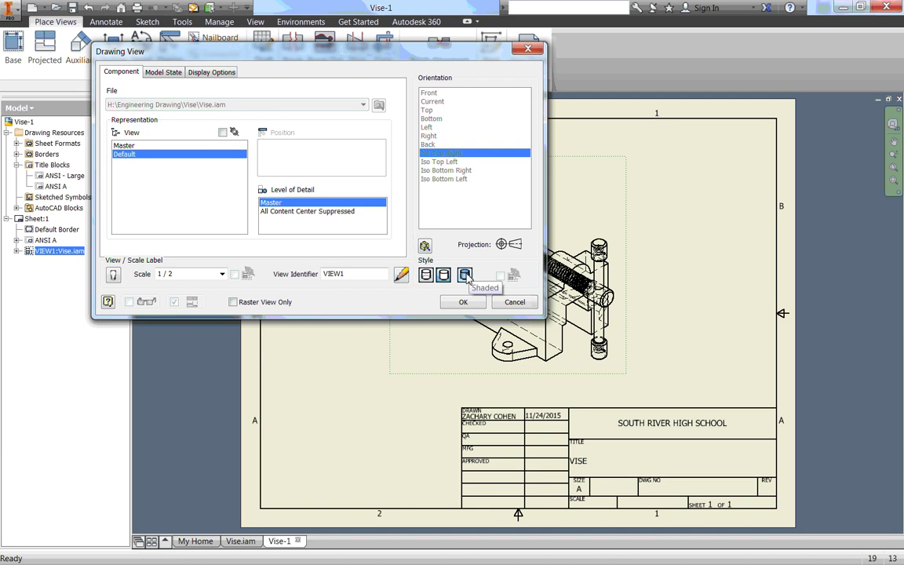
pyautogui.click(462, 304)
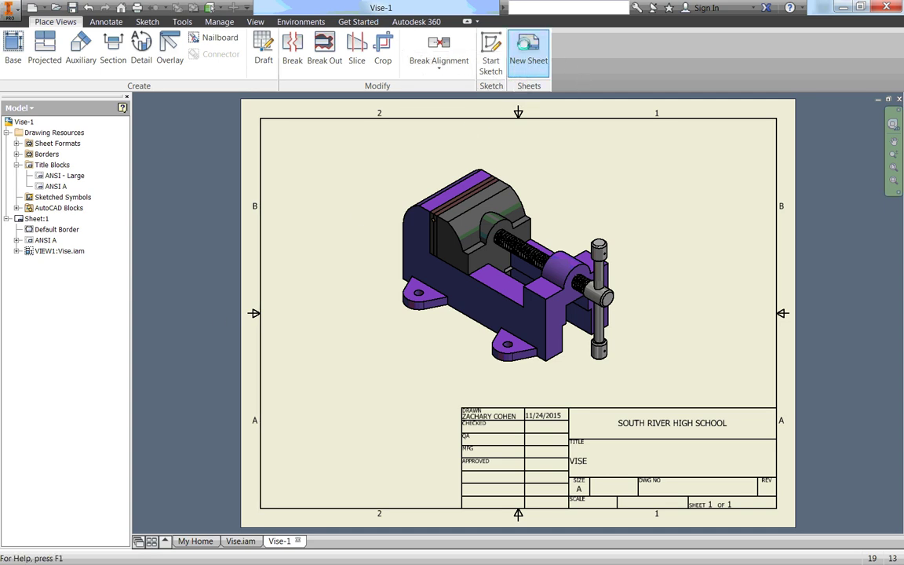
# Add a new sheet and start a base view from Vise Explosion.ipn
pyautogui.click(524, 48)
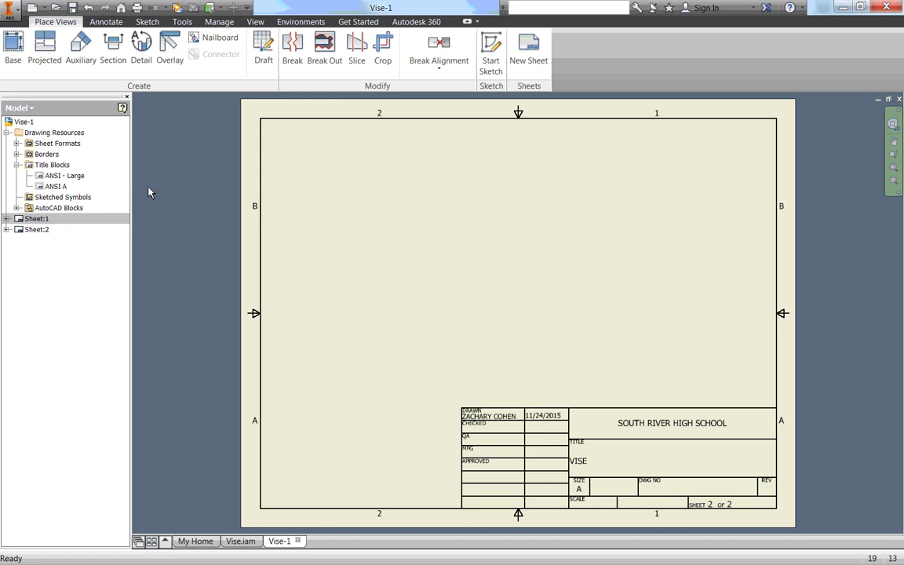
pyautogui.click(9, 43)
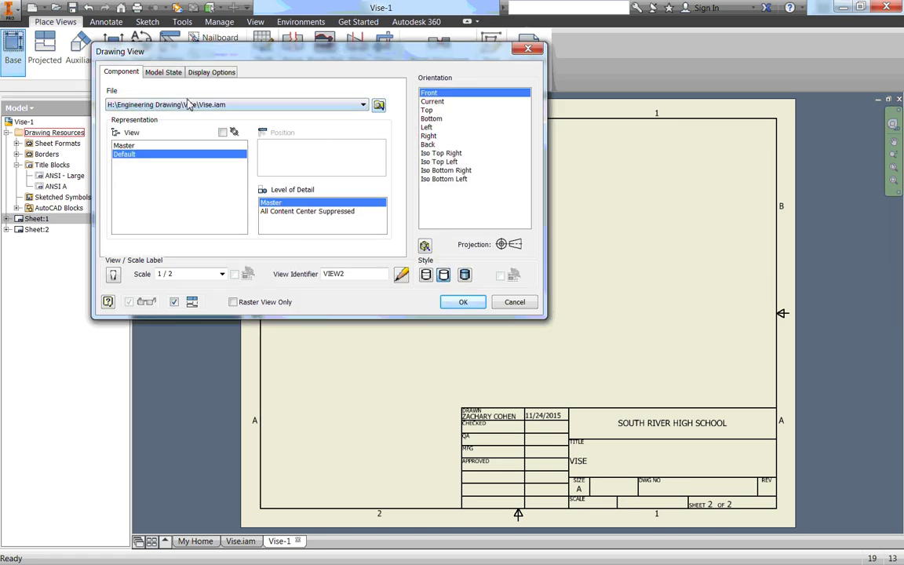
pyautogui.click(378, 105)
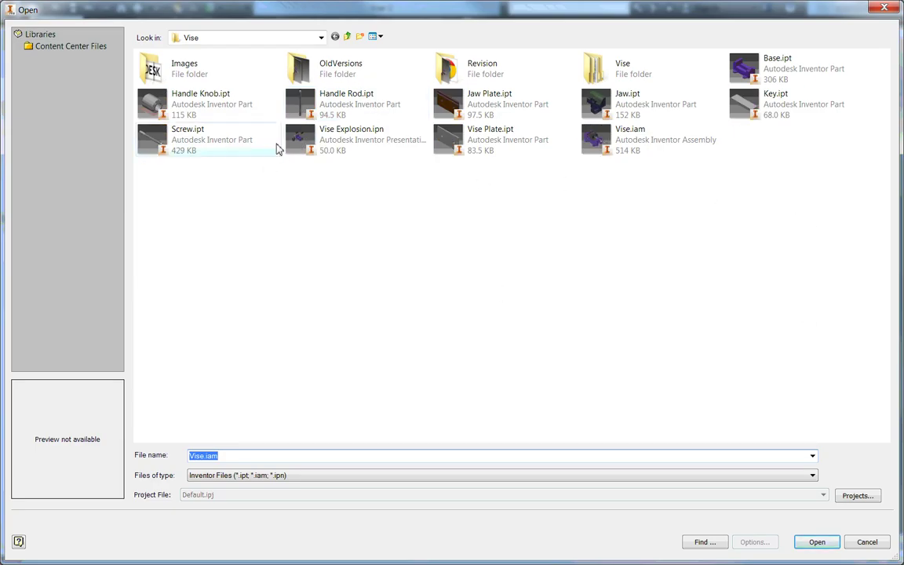
pyautogui.moveTo(300, 139)
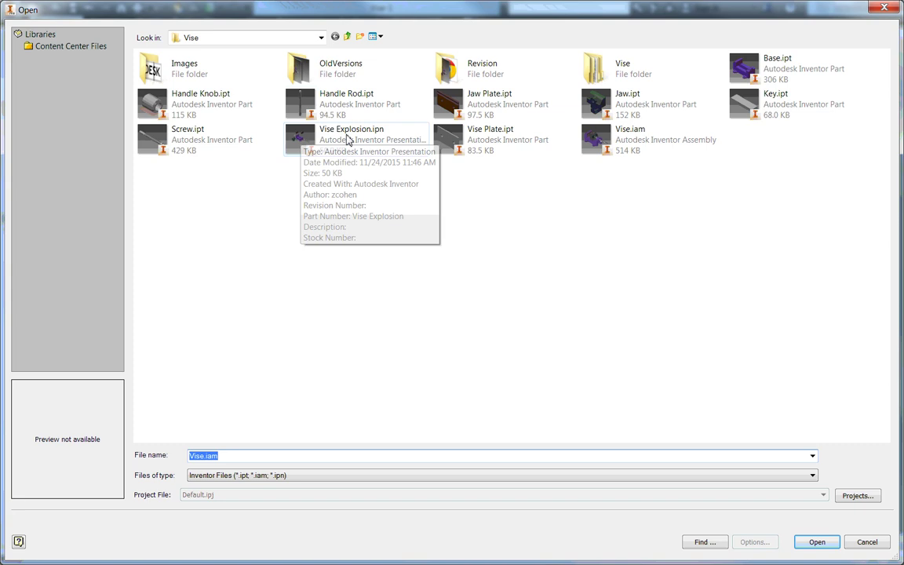
pyautogui.doubleClick(300, 141)
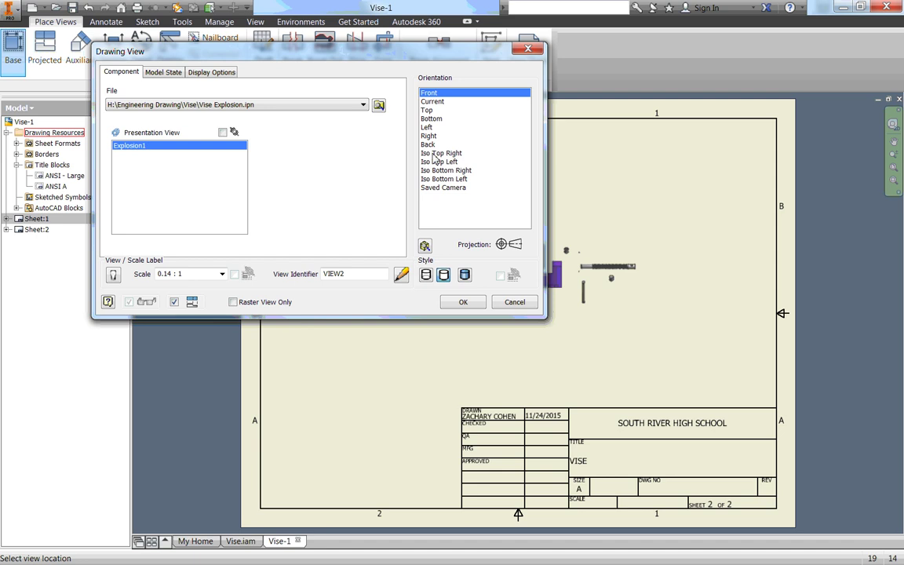
# Place the exploded view Iso Top Right at 1/4 scale, no projections, and move it higher
pyautogui.click(436, 154)
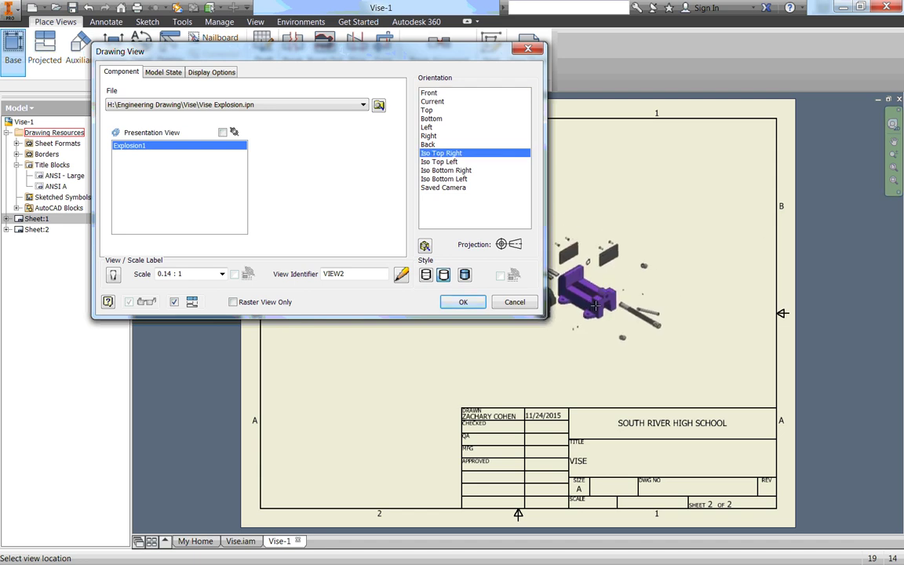
pyautogui.click(223, 274)
pyautogui.click(196, 294)
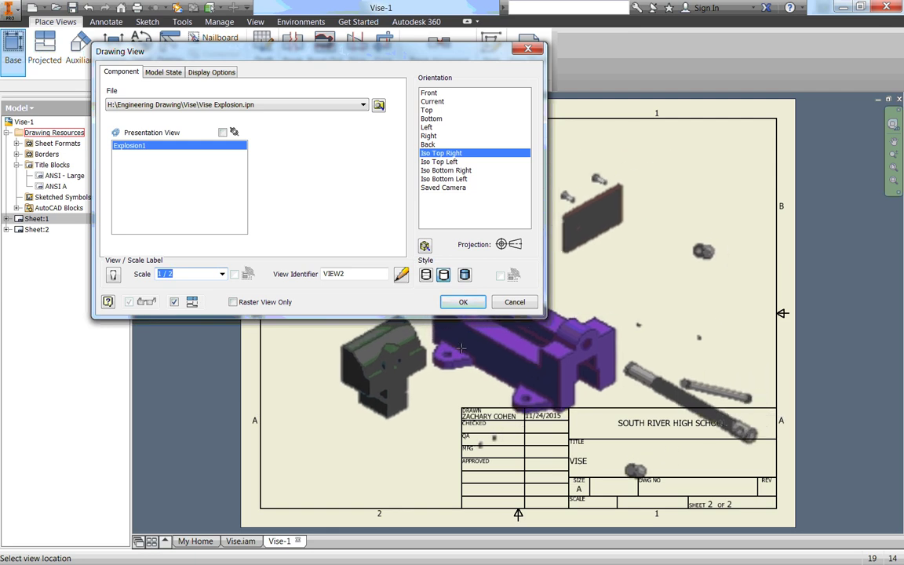
pyautogui.click(223, 275)
pyautogui.click(205, 285)
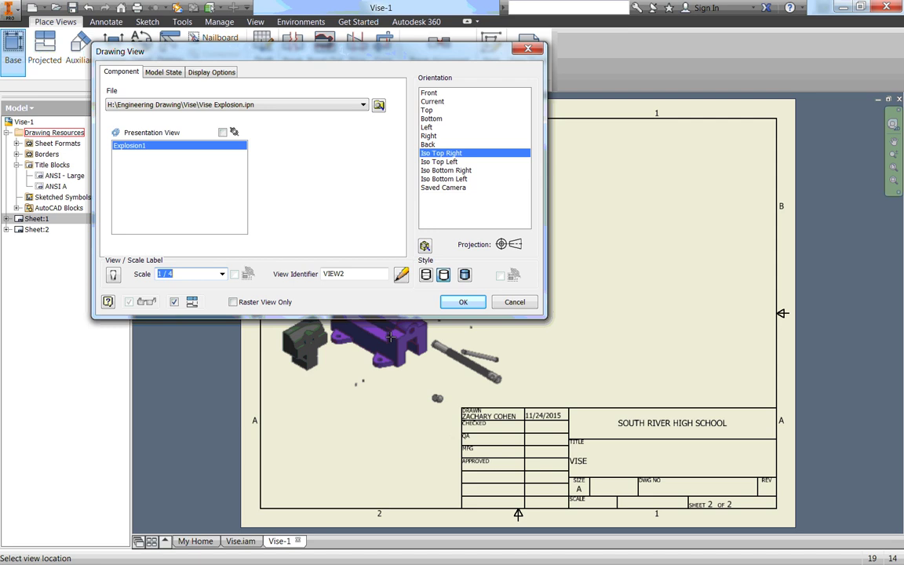
pyautogui.click(409, 331)
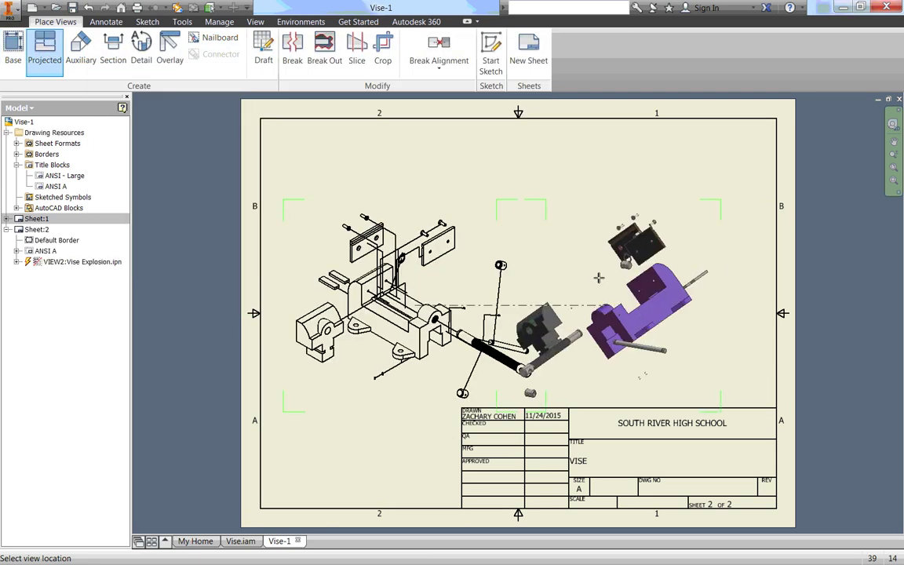
pyautogui.rightClick(453, 349)
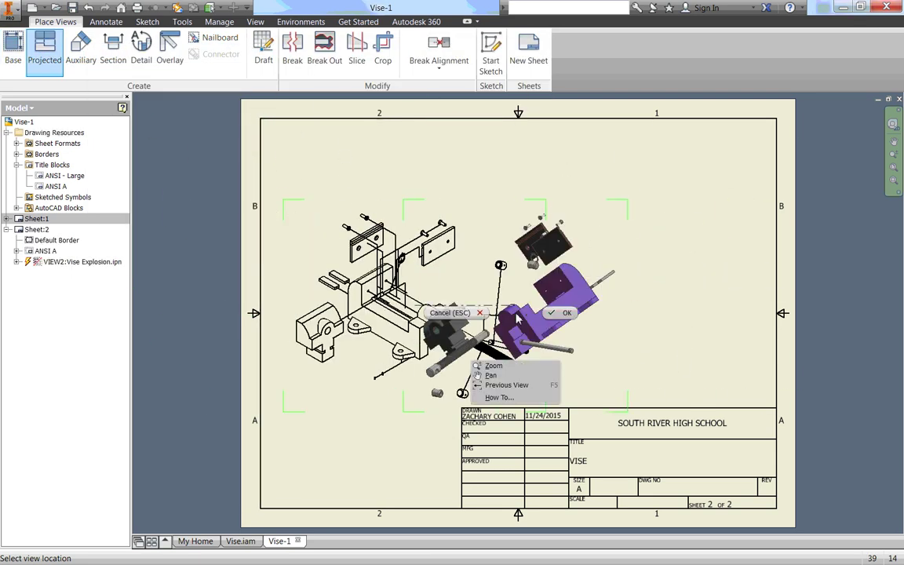
pyautogui.click(475, 355)
pyautogui.moveTo(463, 205); pyautogui.dragTo(482, 157)
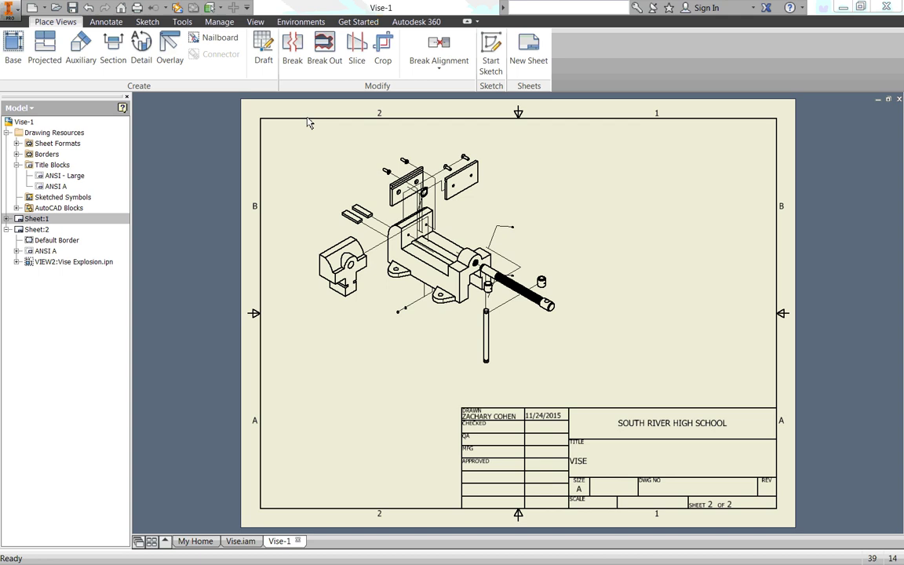
# Create a Vise.iam parts list from the exploded view, enabling the assembly's BOM view
pyautogui.click(106, 22)
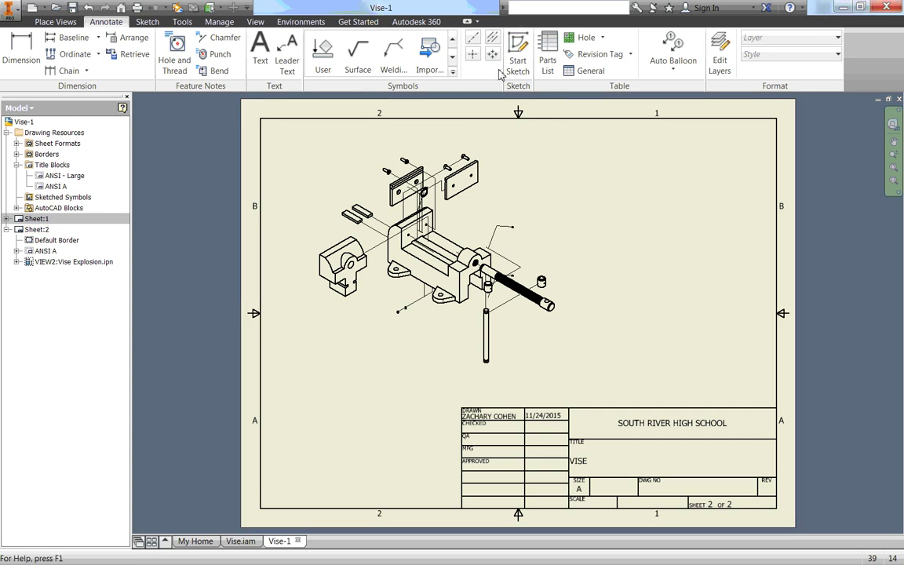
pyautogui.click(548, 55)
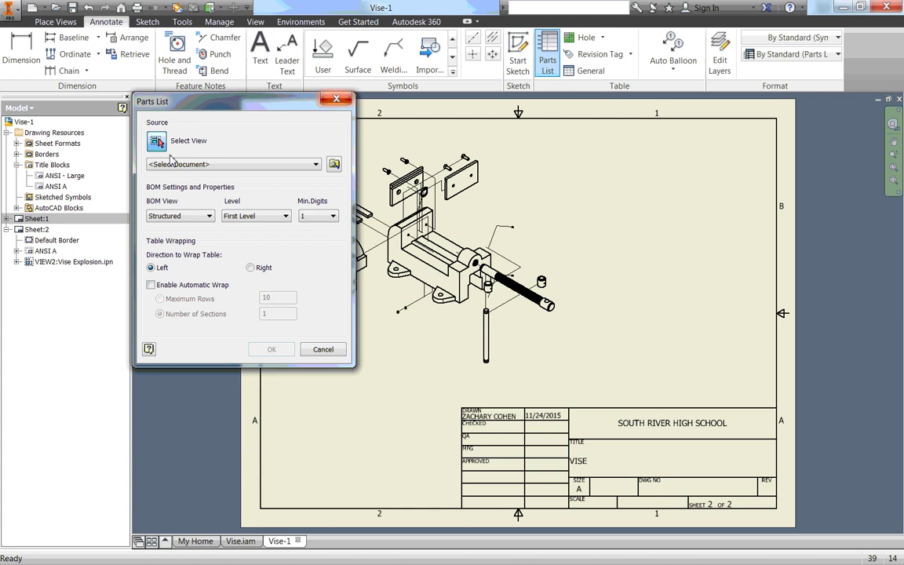
pyautogui.moveTo(218, 101); pyautogui.dragTo(163, 109)
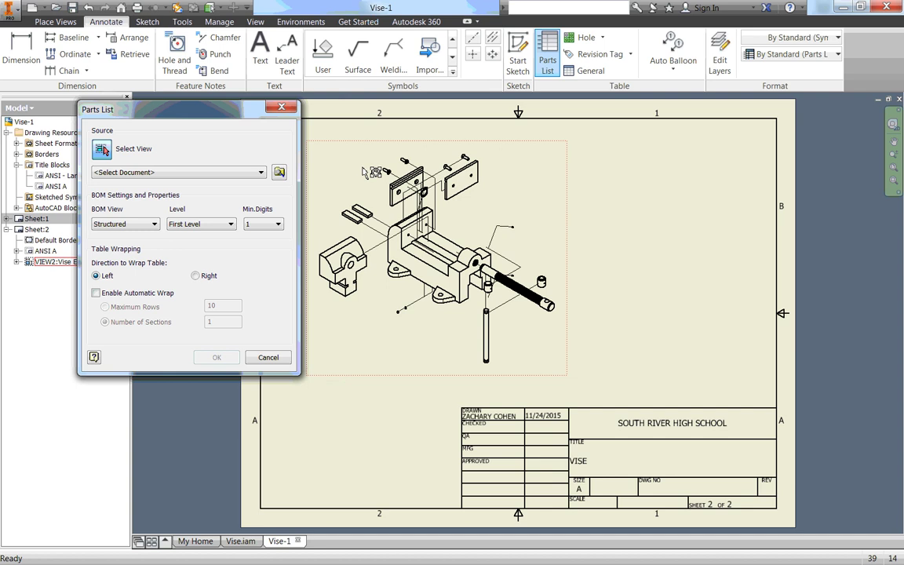
pyautogui.click(423, 176)
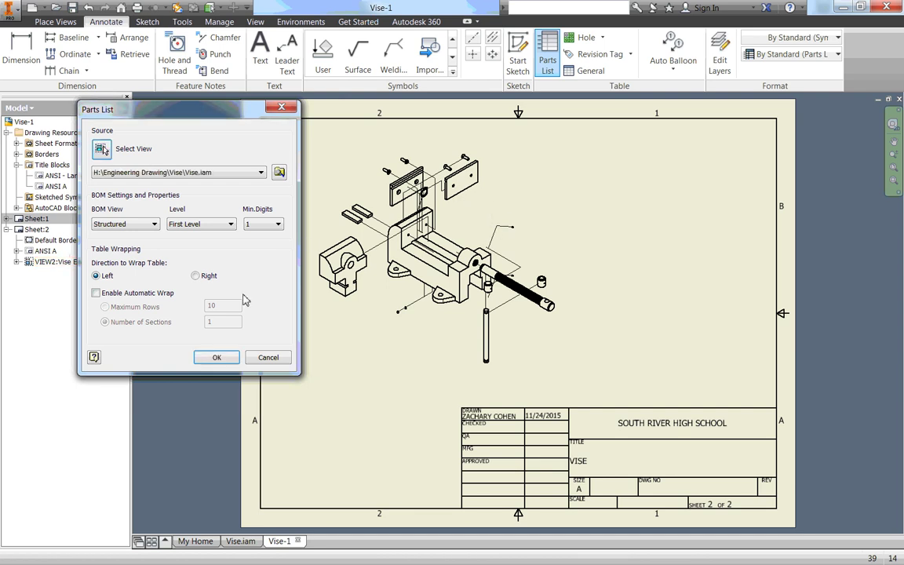
pyautogui.click(218, 358)
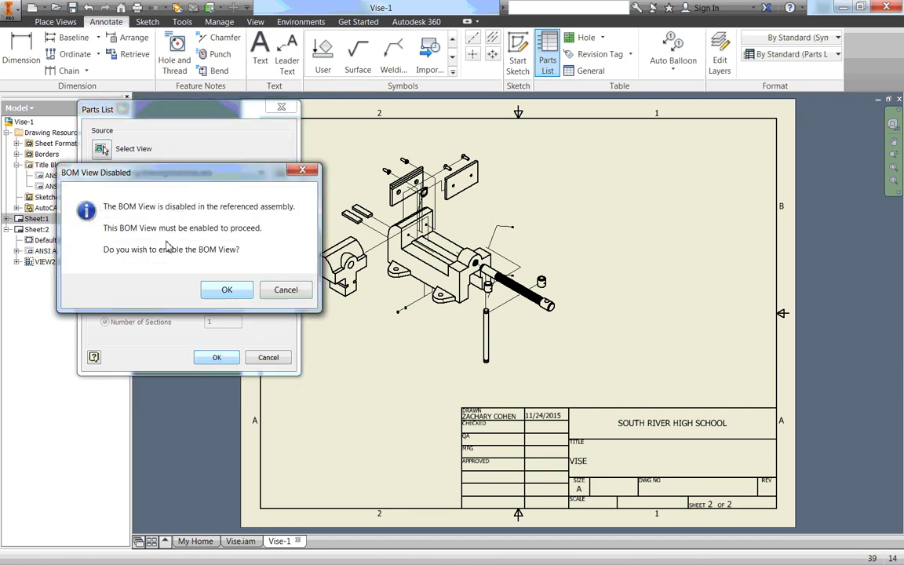
pyautogui.click(227, 289)
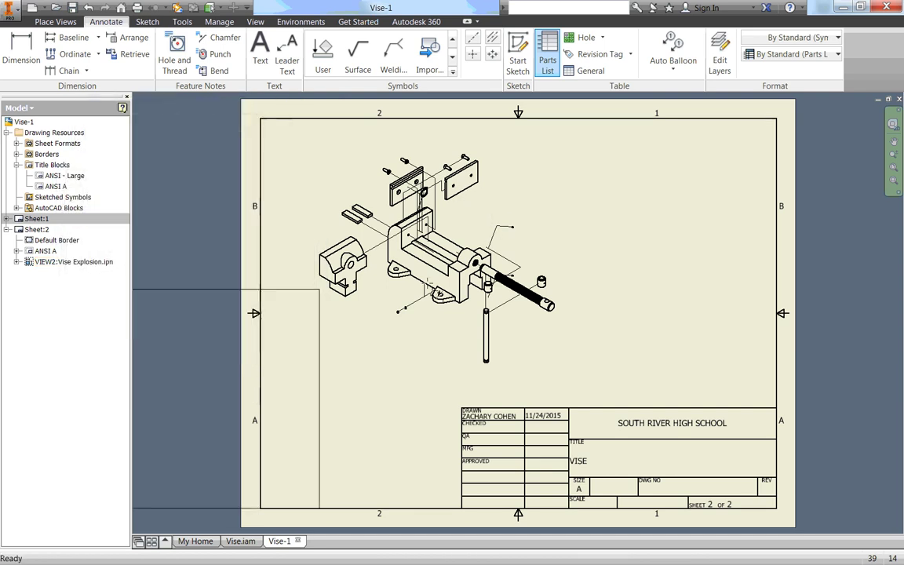
# Place the parts list above the title block on Sheet 2 and open it for editing
pyautogui.click(782, 198)
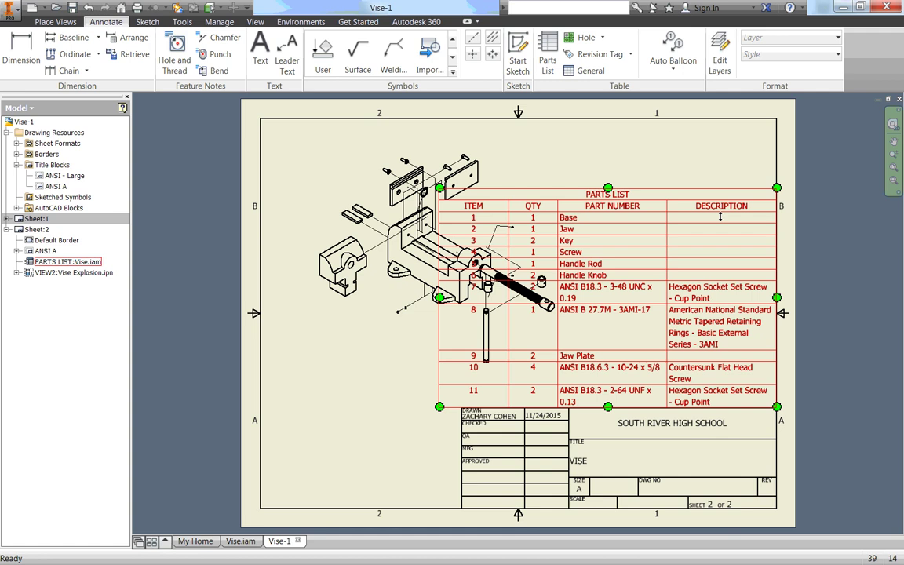
pyautogui.rightClick(719, 210)
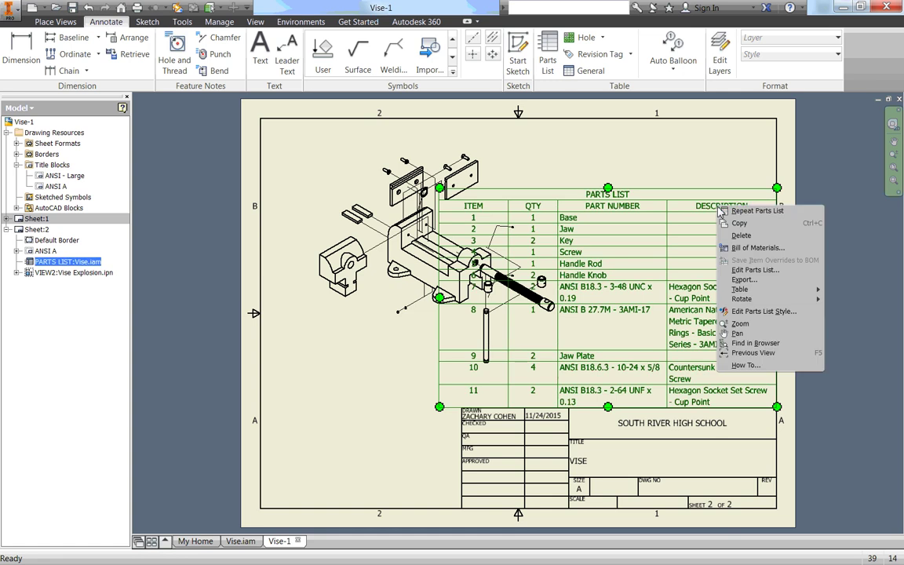
pyautogui.doubleClick(713, 212)
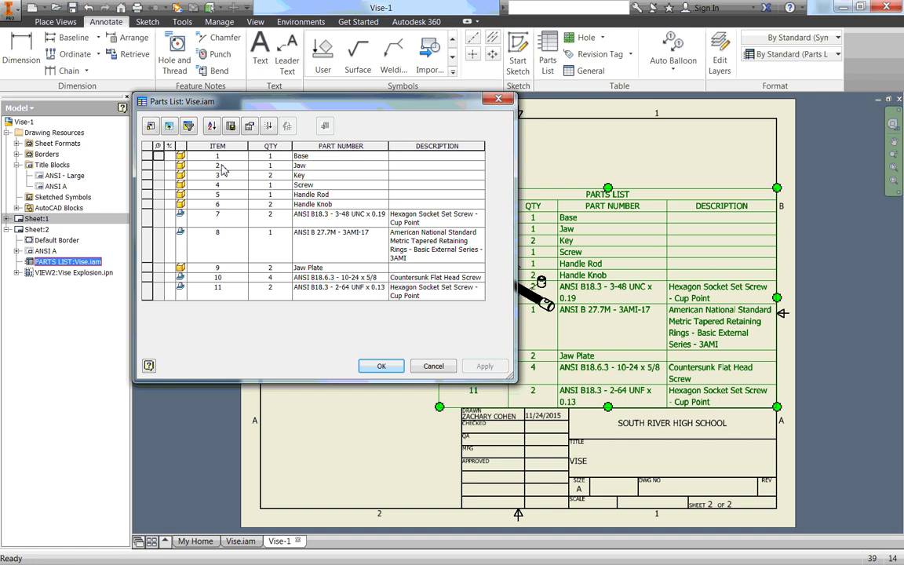
# Remove the DESCRIPTION column so only ITEM, QTY and PART NUMBER remain
pyautogui.rightClick(430, 149)
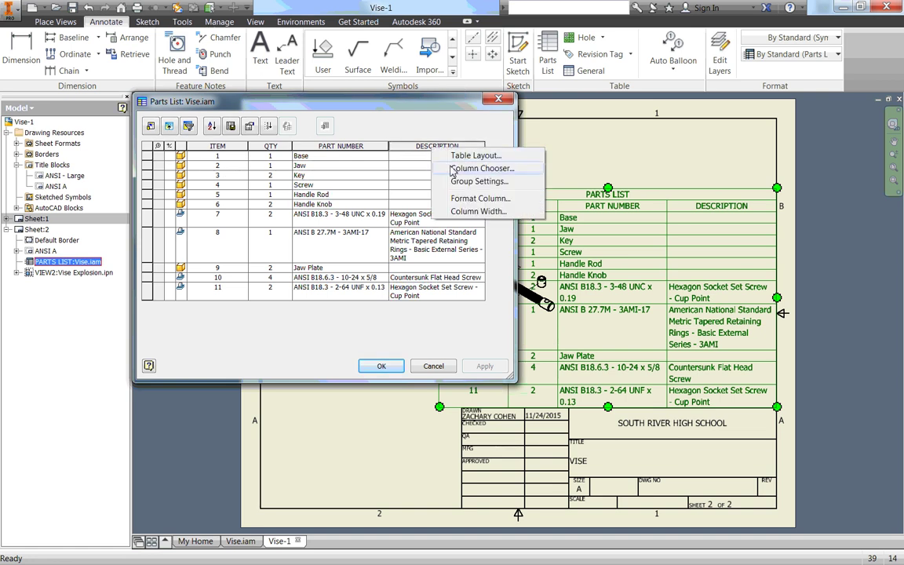
pyautogui.click(452, 169)
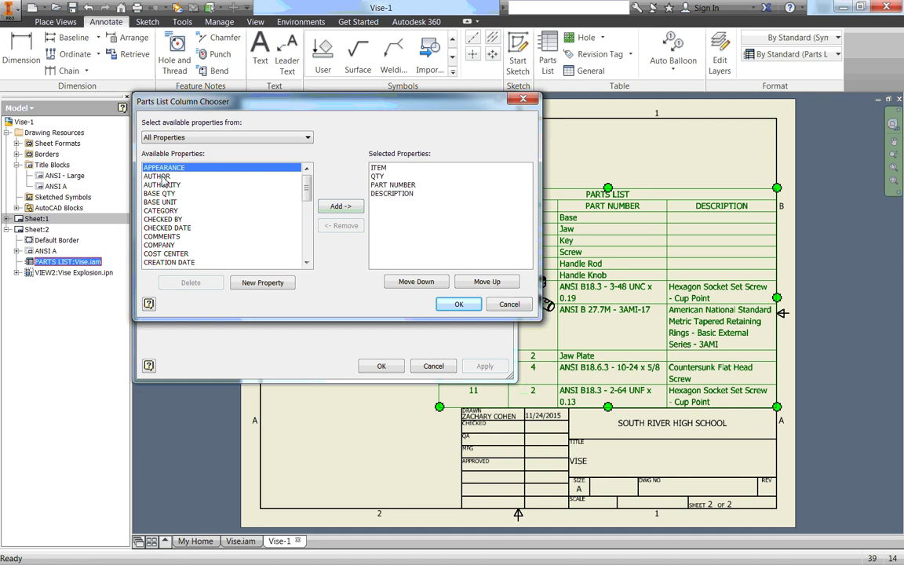
pyautogui.scroll(-9, 165, 179)
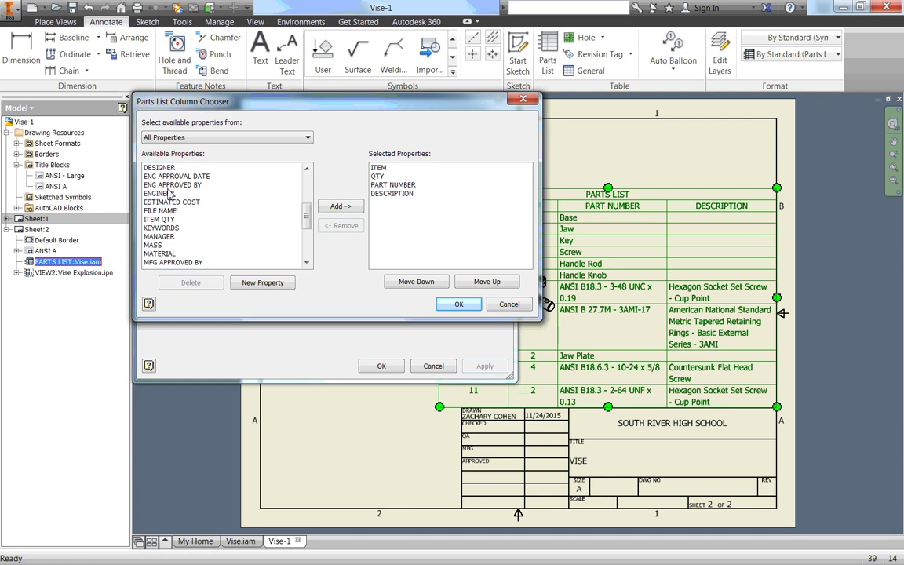
pyautogui.click(388, 195)
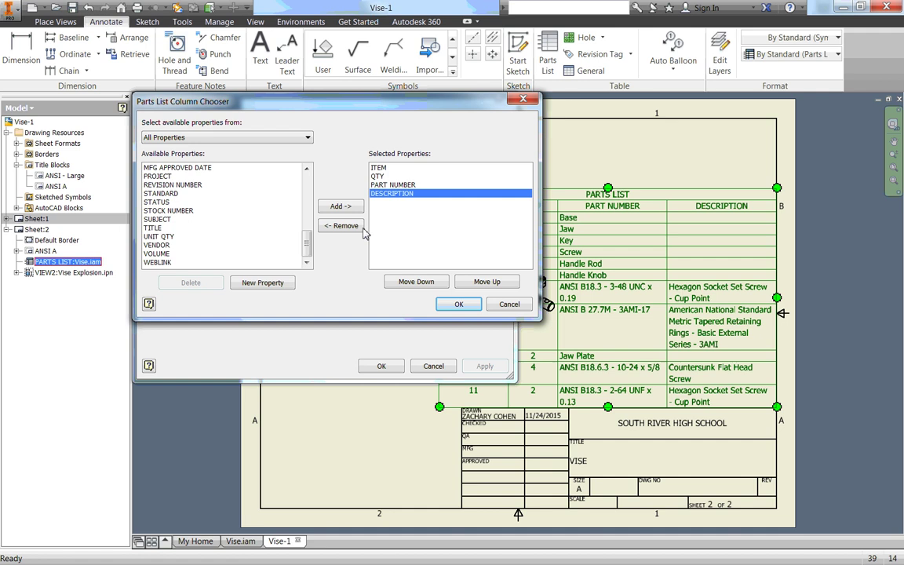
pyautogui.click(341, 227)
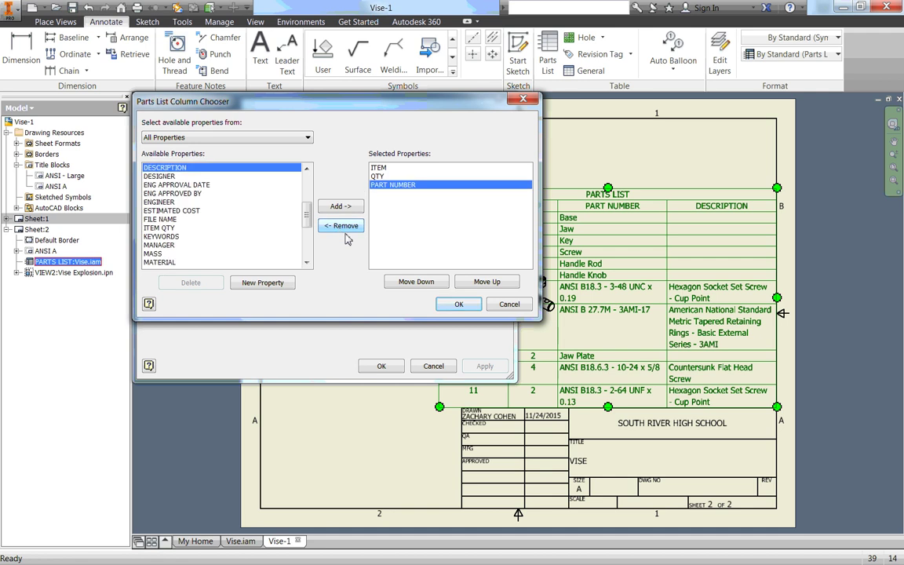
pyautogui.click(458, 304)
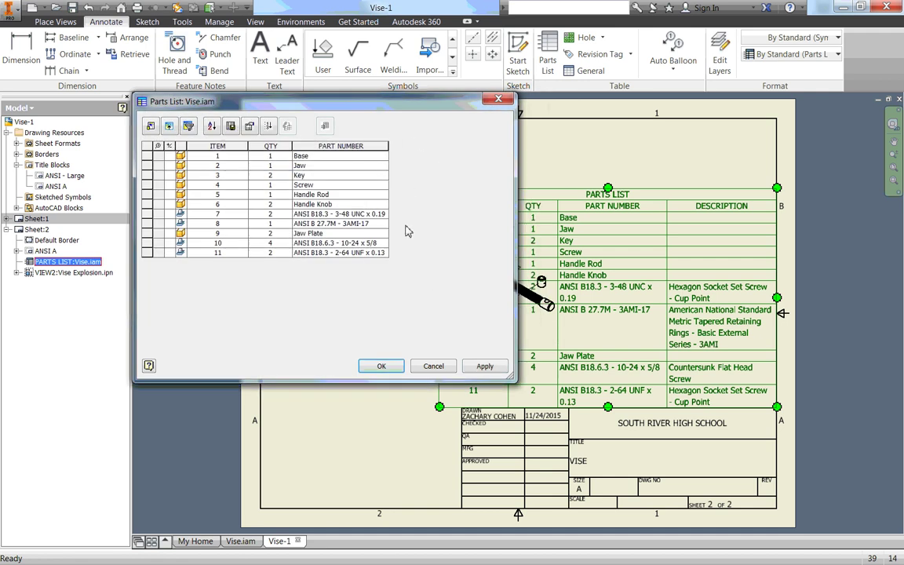
pyautogui.click(380, 365)
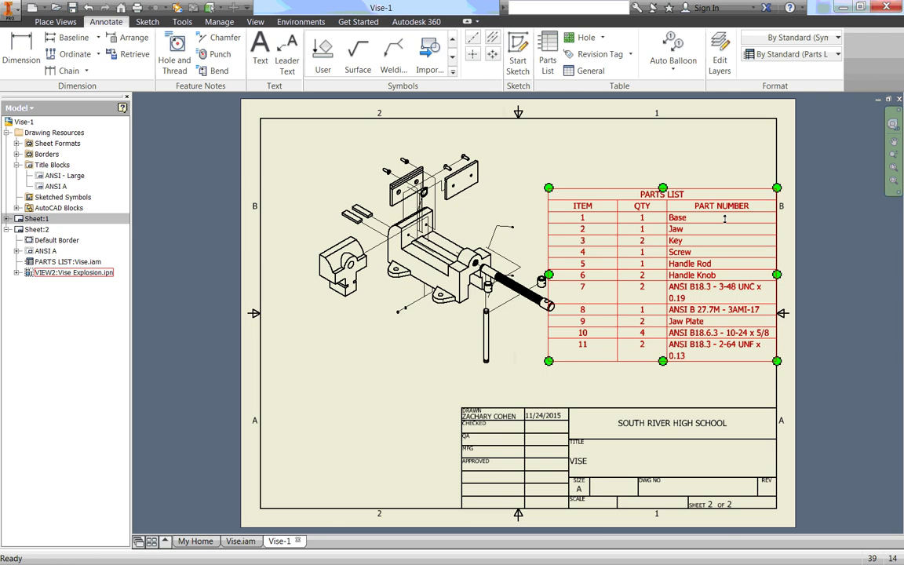
# Narrow ITEM and QTY, widen PART NUMBER, and set the parts list onto the title block
pyautogui.click(612, 193)
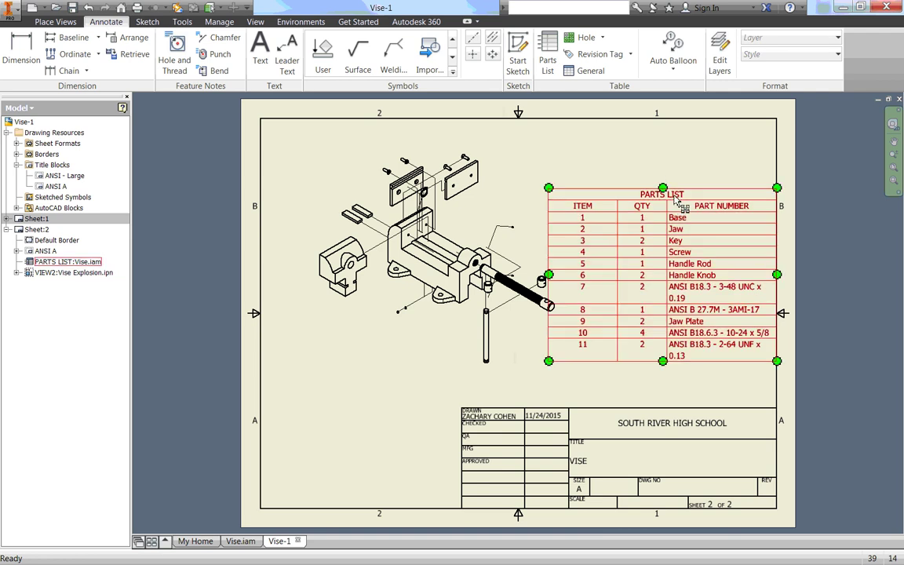
pyautogui.moveTo(612, 193); pyautogui.dragTo(676, 244)
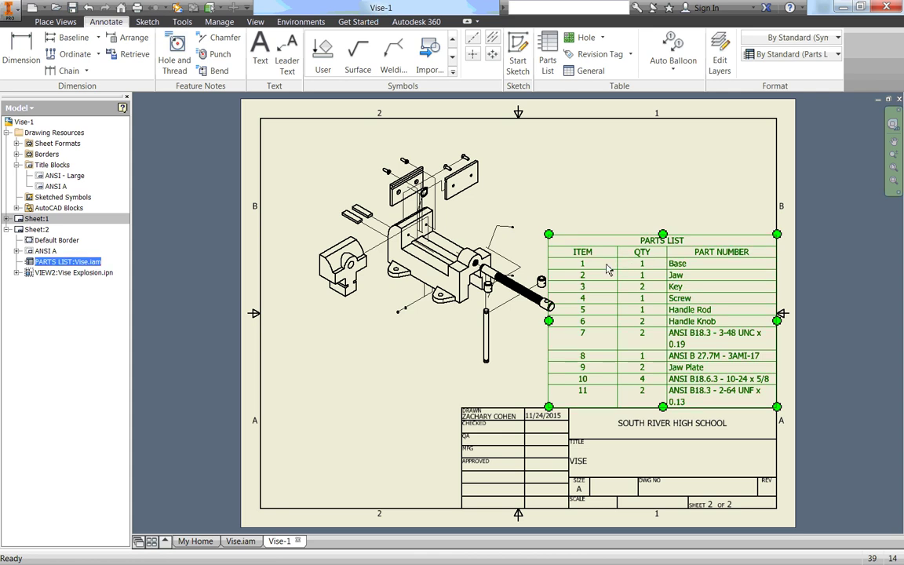
pyautogui.moveTo(618, 264); pyautogui.dragTo(646, 265)
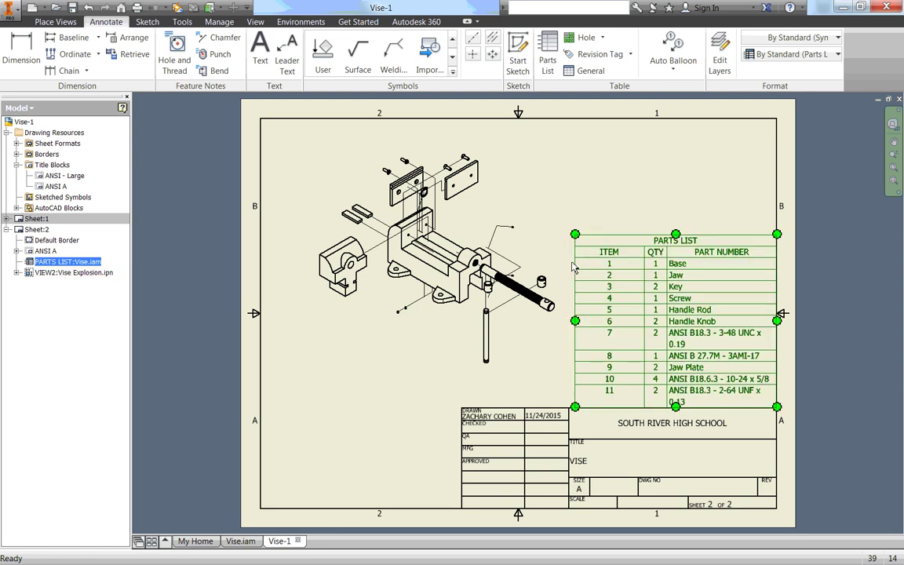
pyautogui.moveTo(575, 261); pyautogui.dragTo(612, 261)
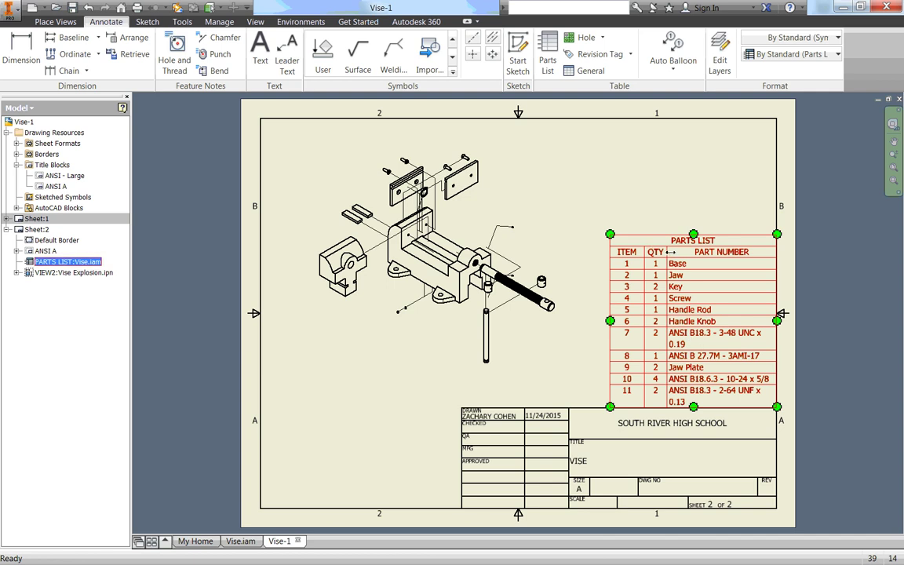
pyautogui.moveTo(668, 252); pyautogui.dragTo(658, 252)
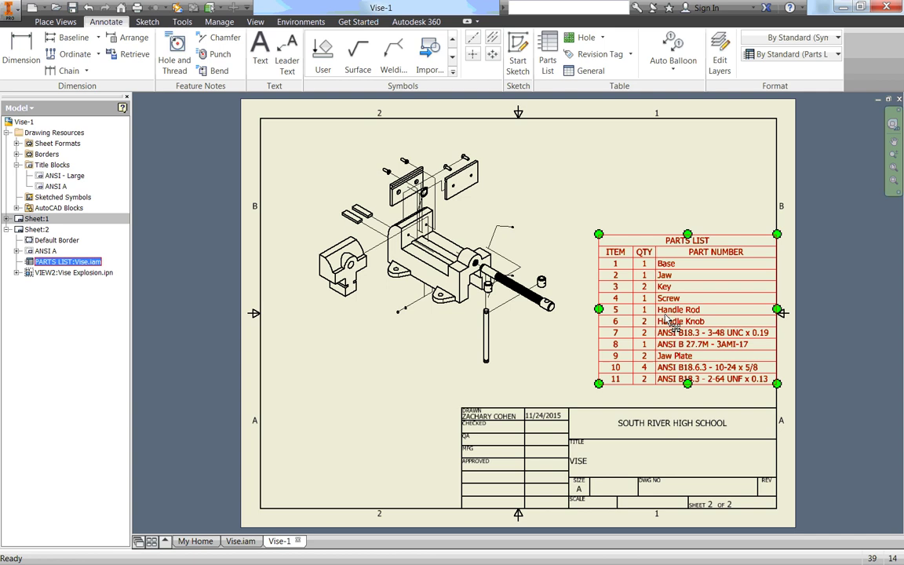
pyautogui.moveTo(705, 247); pyautogui.dragTo(696, 259)
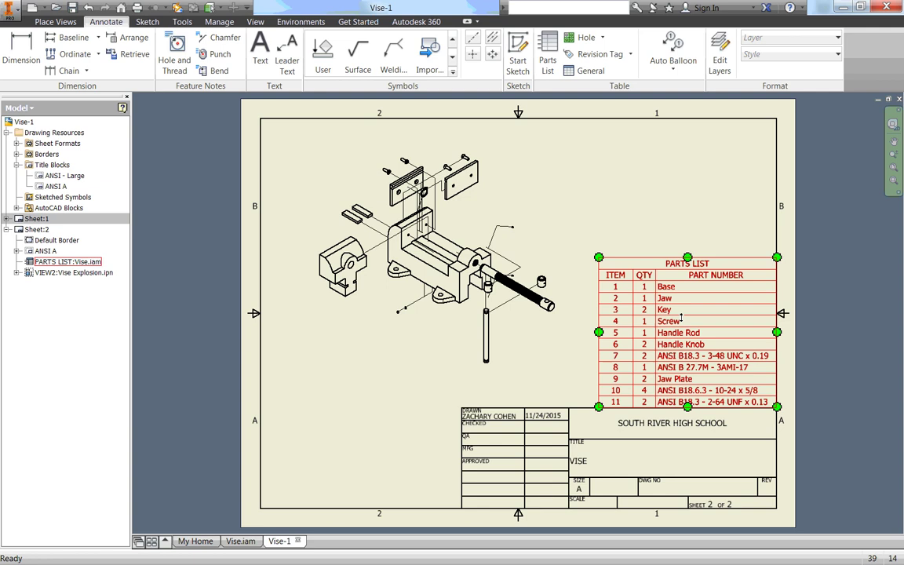
pyautogui.press('Escape')
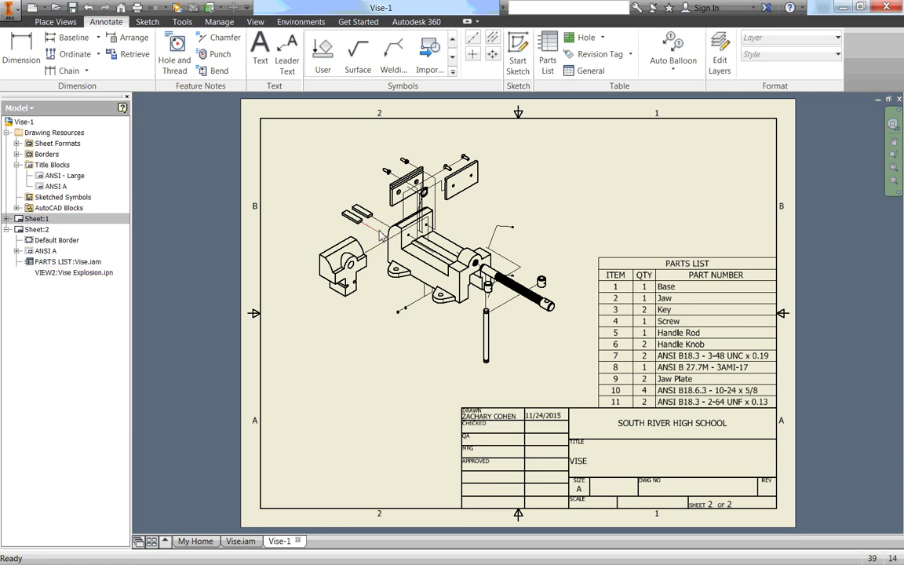
pyautogui.scroll(3, 366, 194)
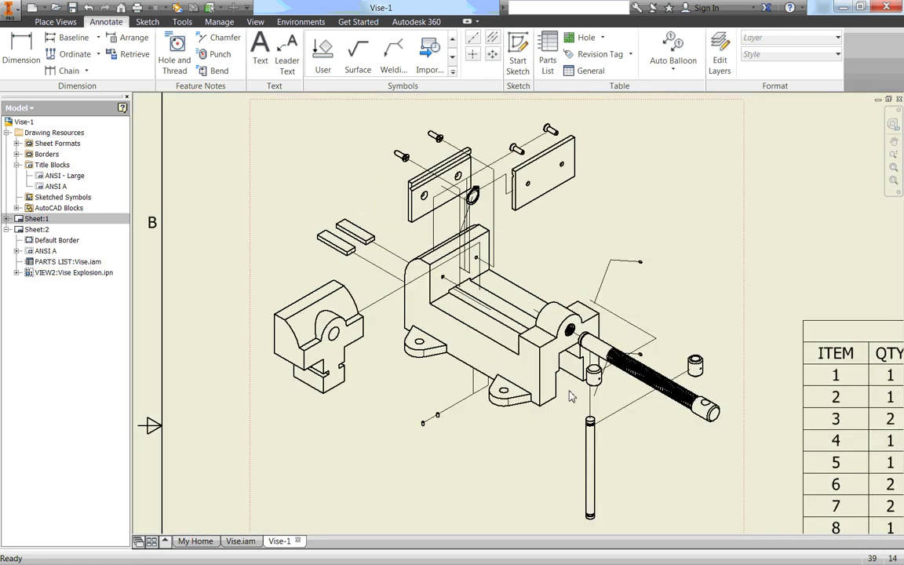
pyautogui.scroll(-3, 655, 353)
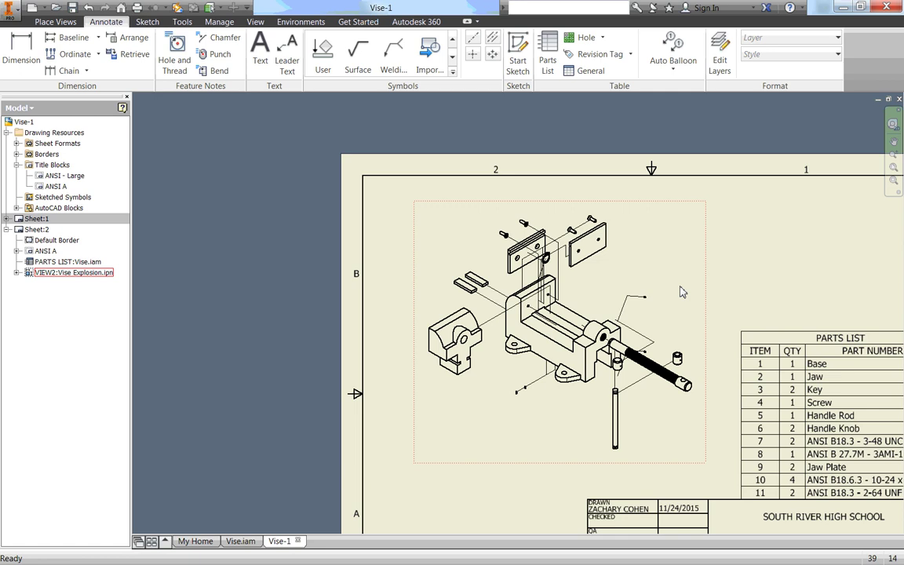
pyautogui.moveTo(603, 269); pyautogui.dragTo(525, 260, button='middle')
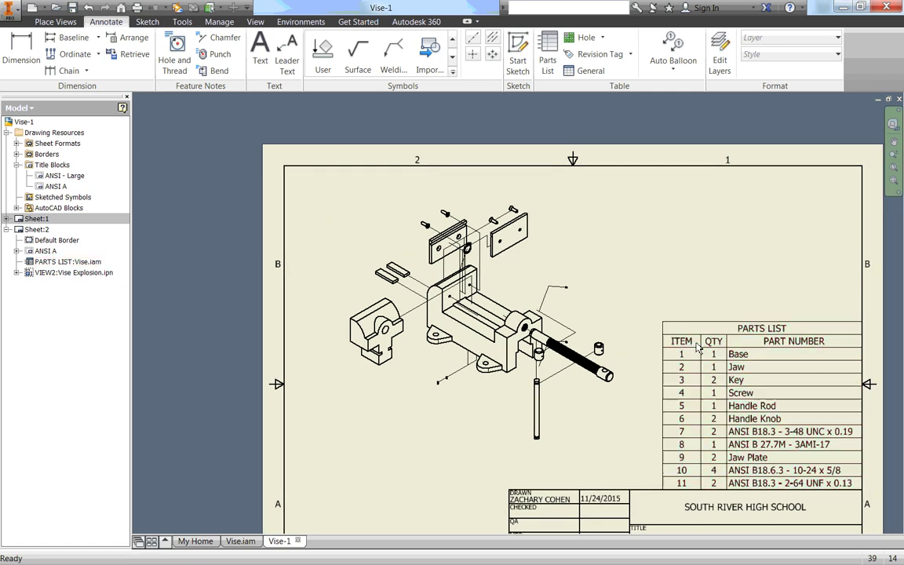
pyautogui.click(687, 446)
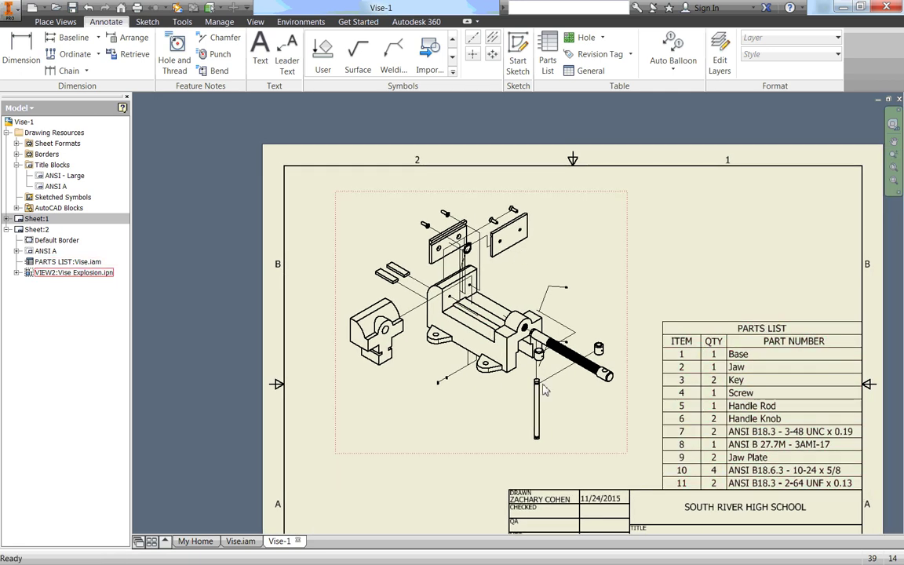
pyautogui.click(649, 363)
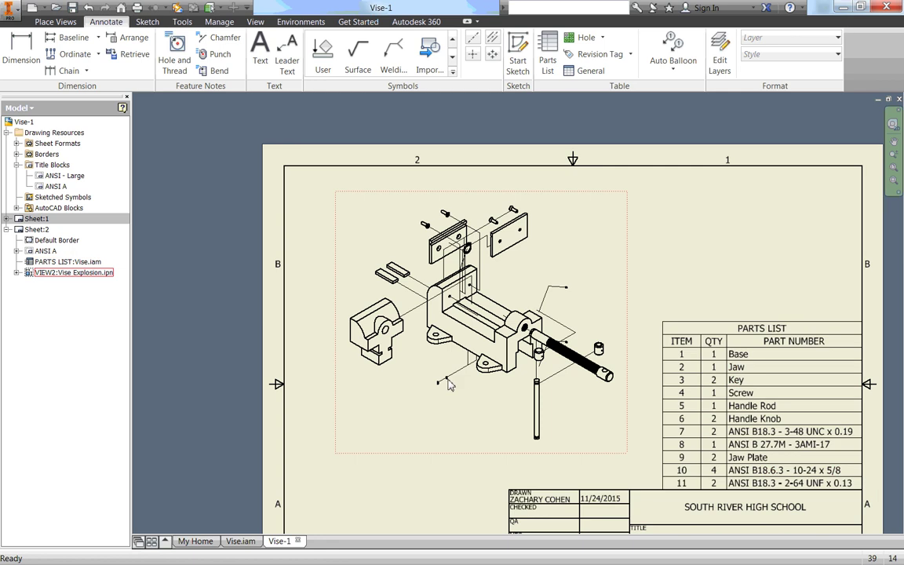
# Start Auto Balloon on the exploded view, adding the base, knob, handle rod and jaw-plate screw
pyautogui.click(655, 71)
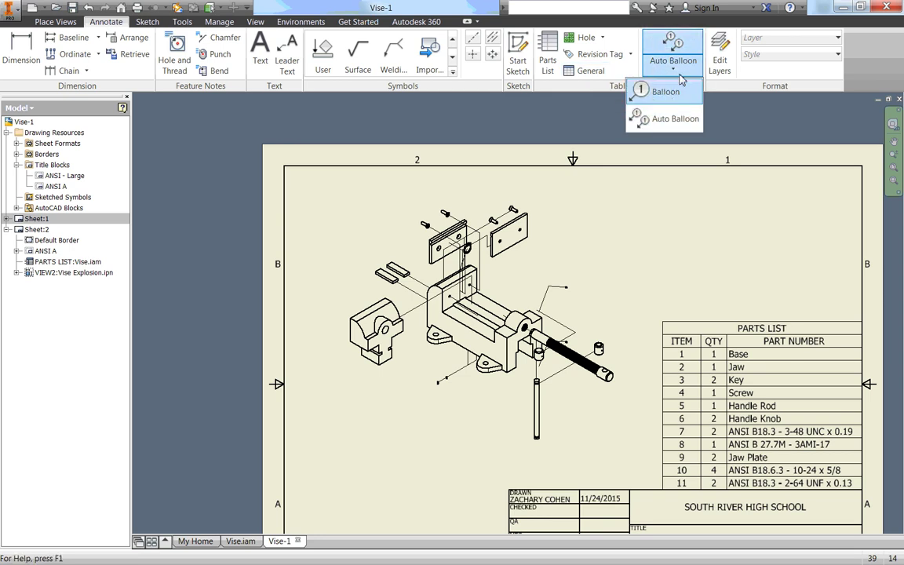
pyautogui.click(680, 73)
pyautogui.click(681, 72)
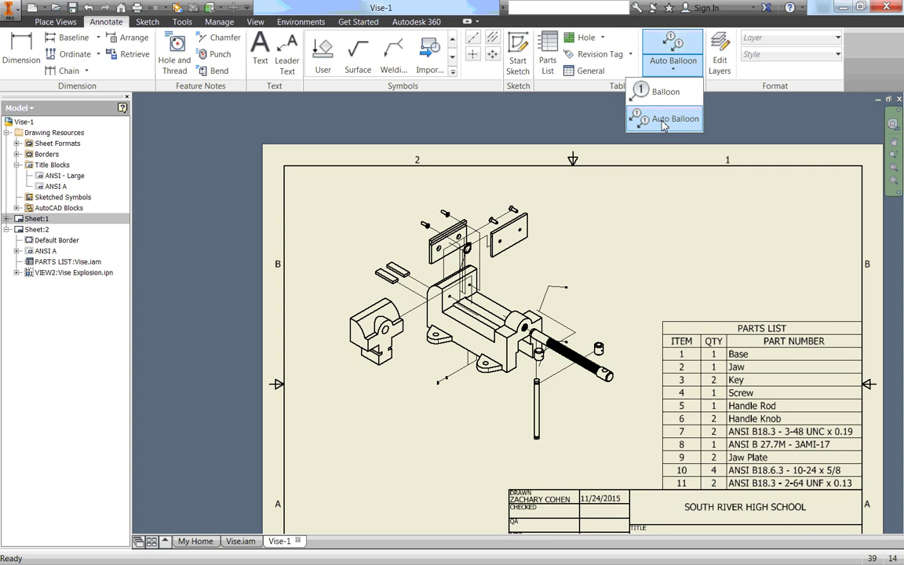
pyautogui.click(663, 119)
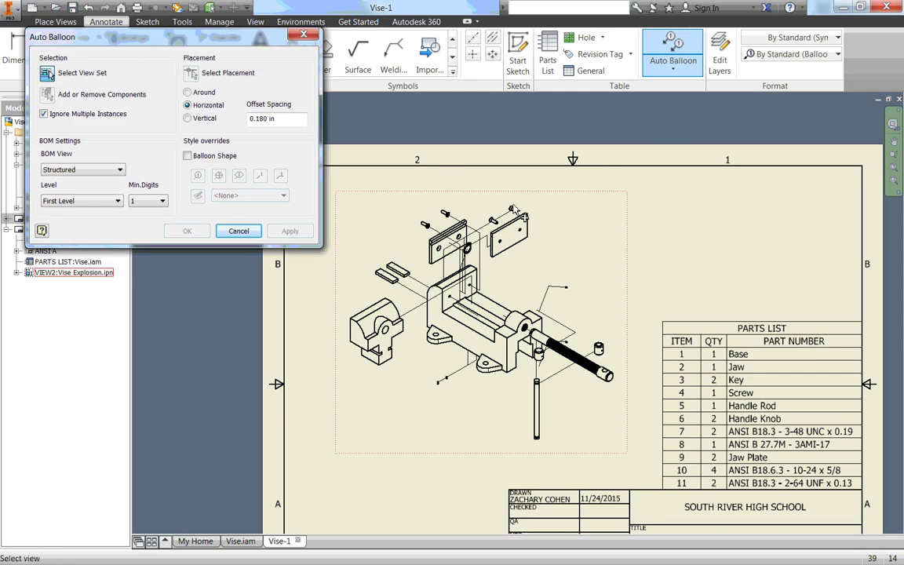
pyautogui.click(462, 203)
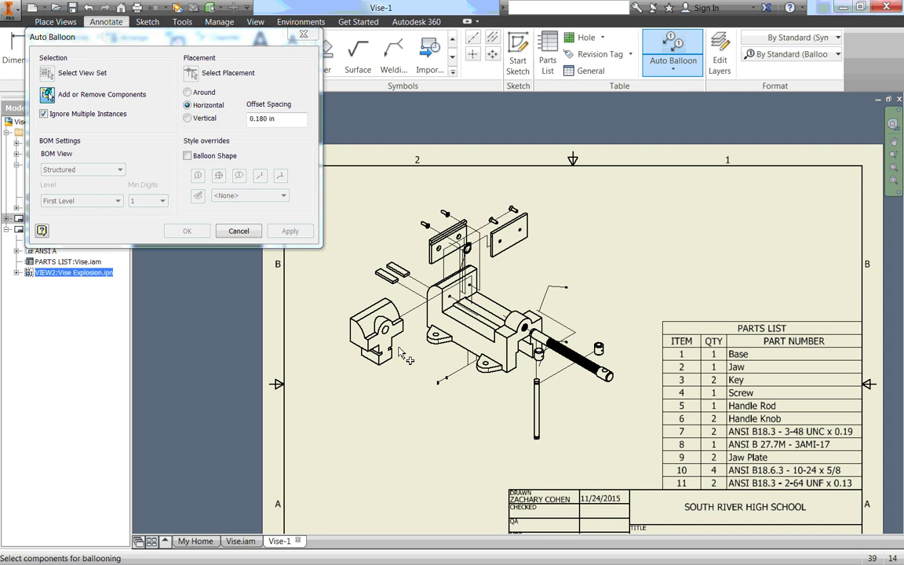
pyautogui.click(434, 328)
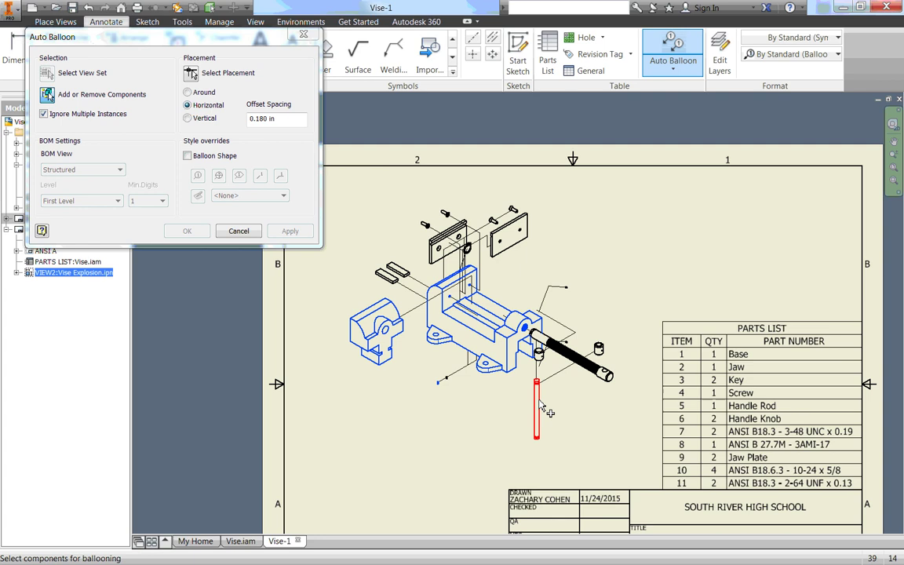
pyautogui.click(542, 364)
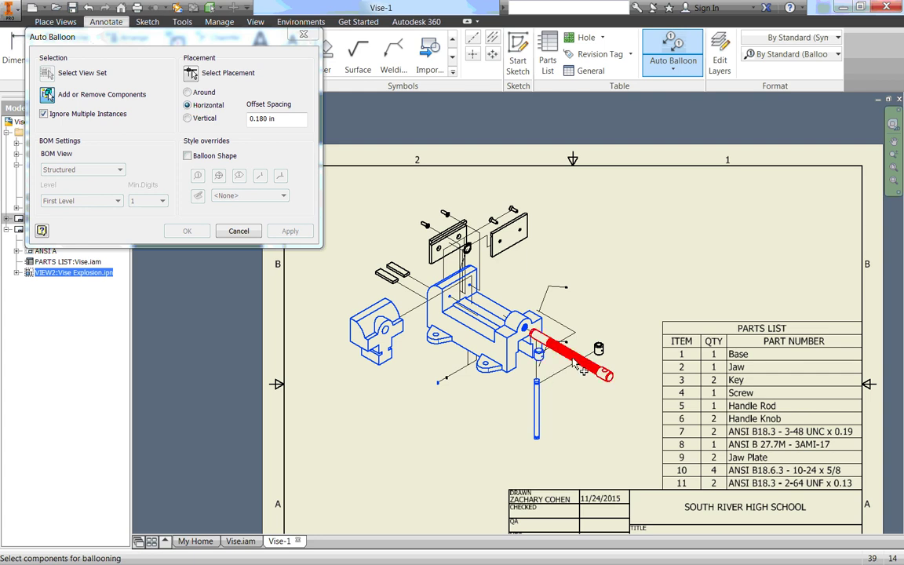
pyautogui.click(579, 362)
pyautogui.click(497, 229)
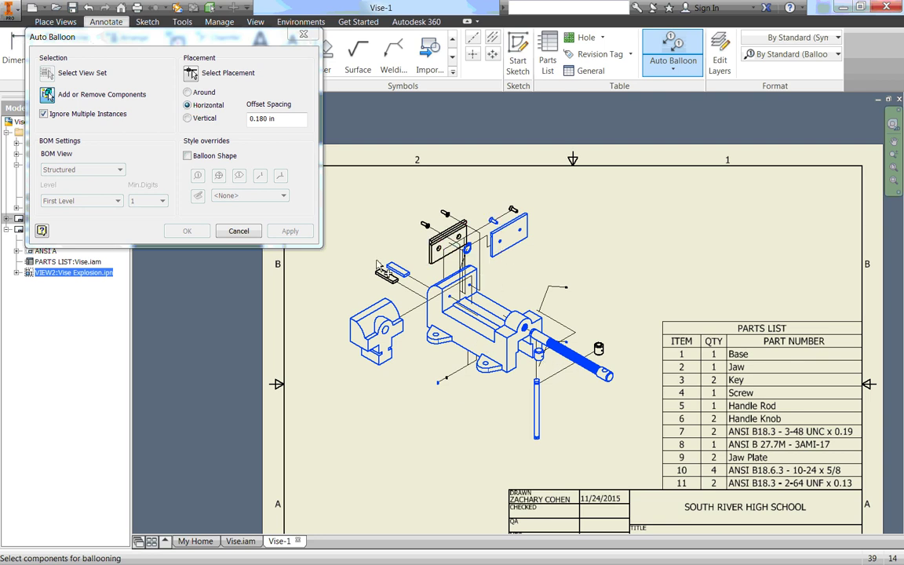
# Place the balloons numbered 1–11 in an Around arrangement about the vise view
pyautogui.click(192, 74)
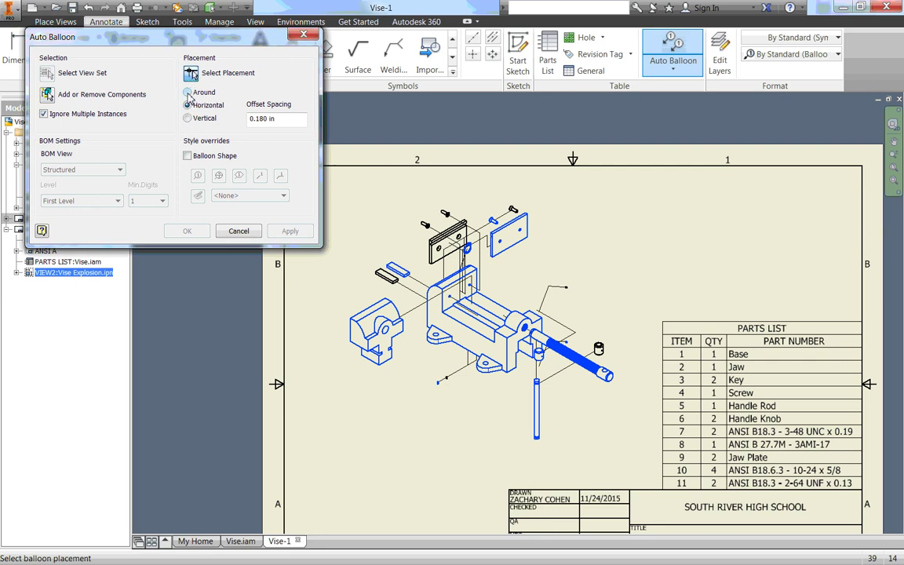
pyautogui.click(187, 92)
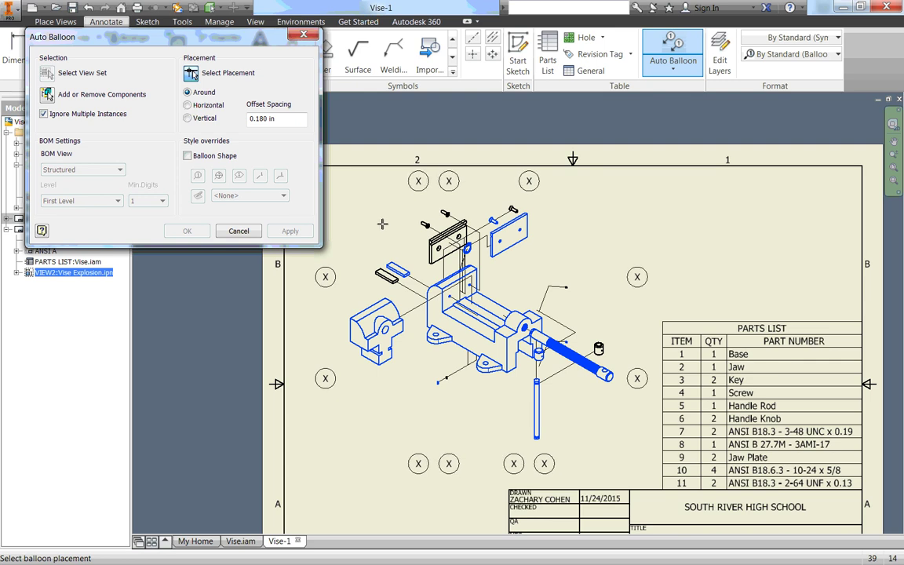
pyautogui.click(369, 235)
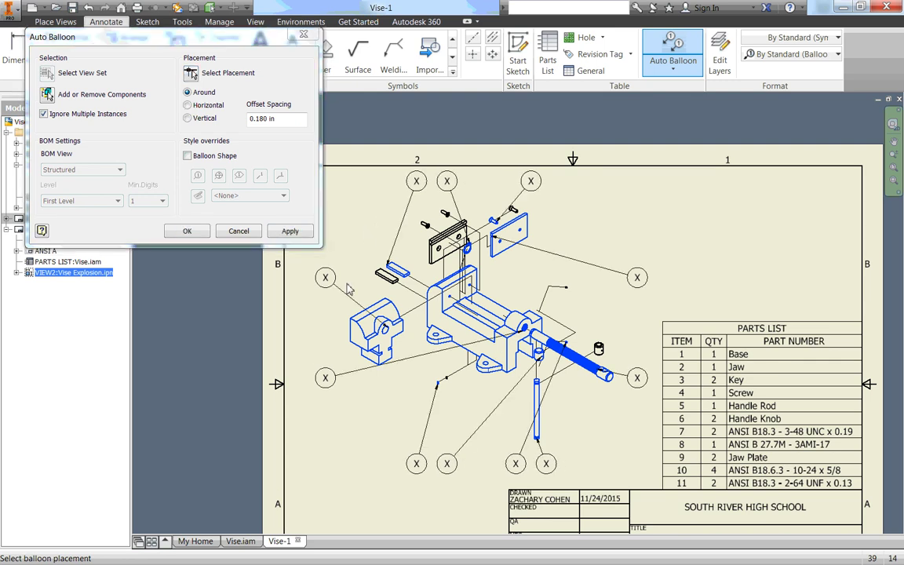
pyautogui.click(183, 231)
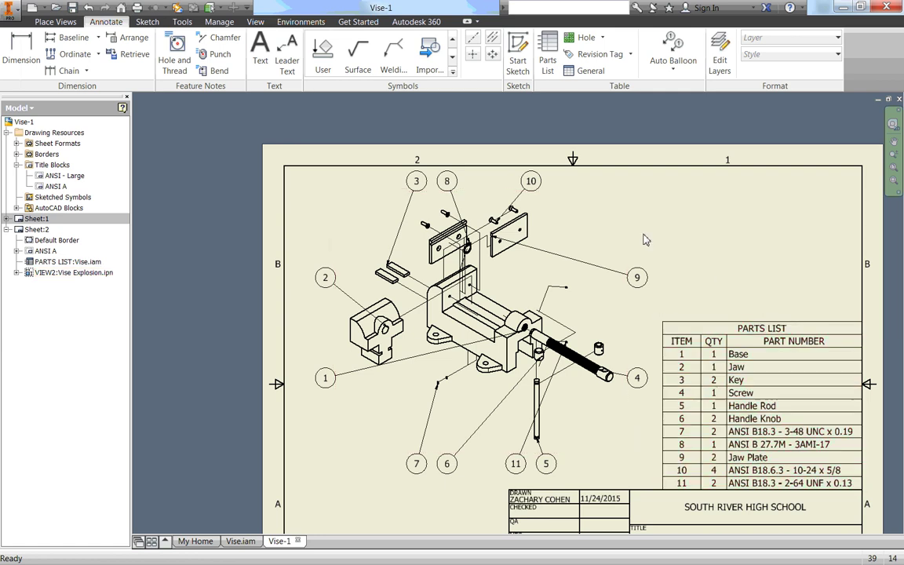
# Move balloon 9 down to the lower left of the sheet
pyautogui.rightClick(600, 229)
pyautogui.press('Escape')
pyautogui.scroll(10, 363, 329)
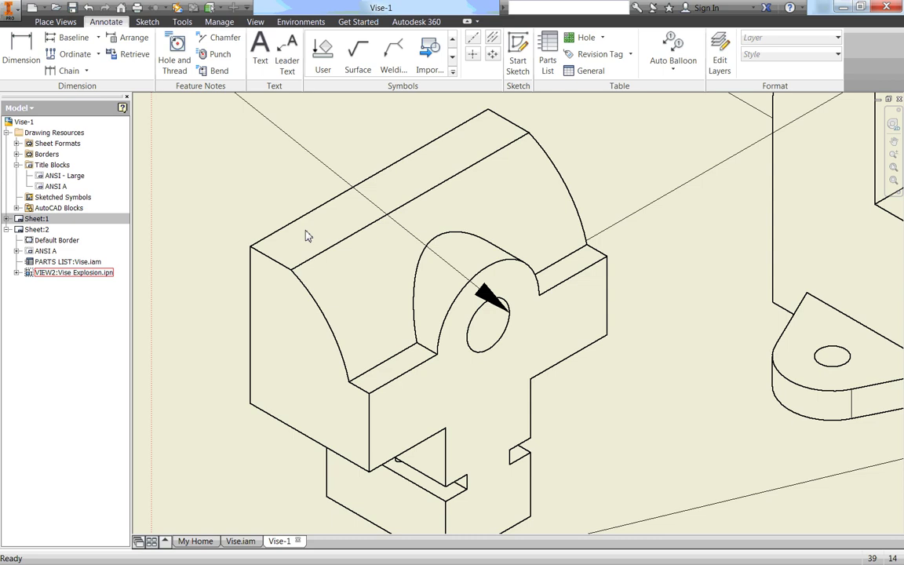
pyautogui.scroll(-4, 308, 236)
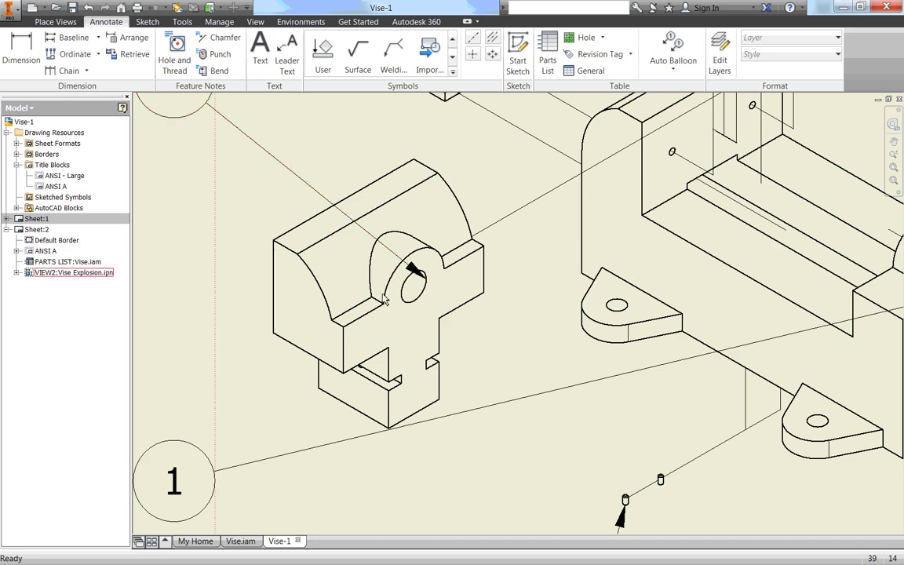
pyautogui.scroll(-5, 384, 299)
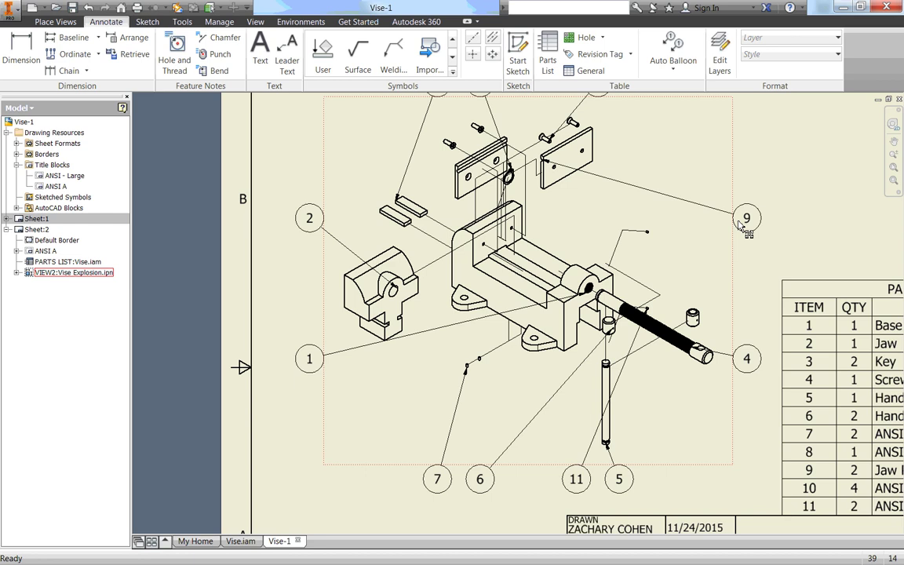
pyautogui.moveTo(740, 225); pyautogui.dragTo(381, 462)
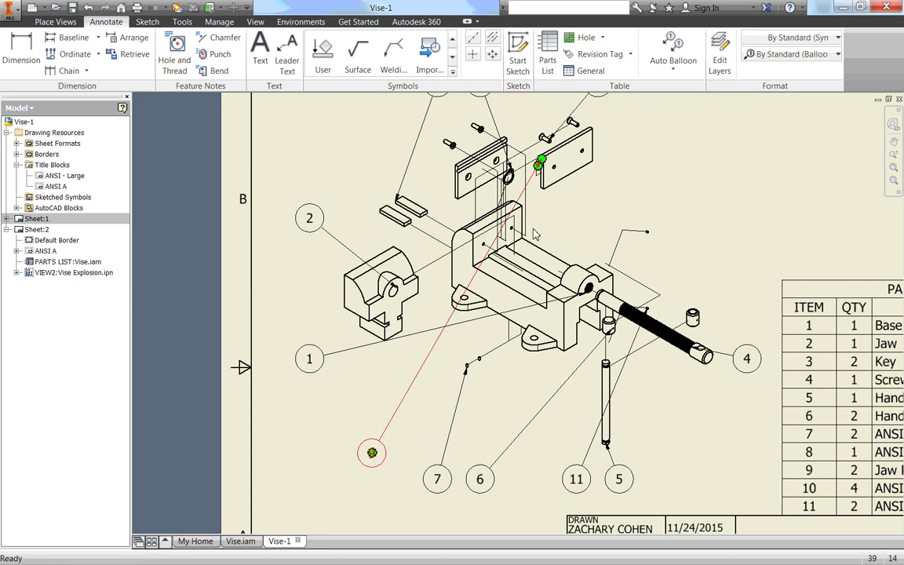
pyautogui.press('Escape')
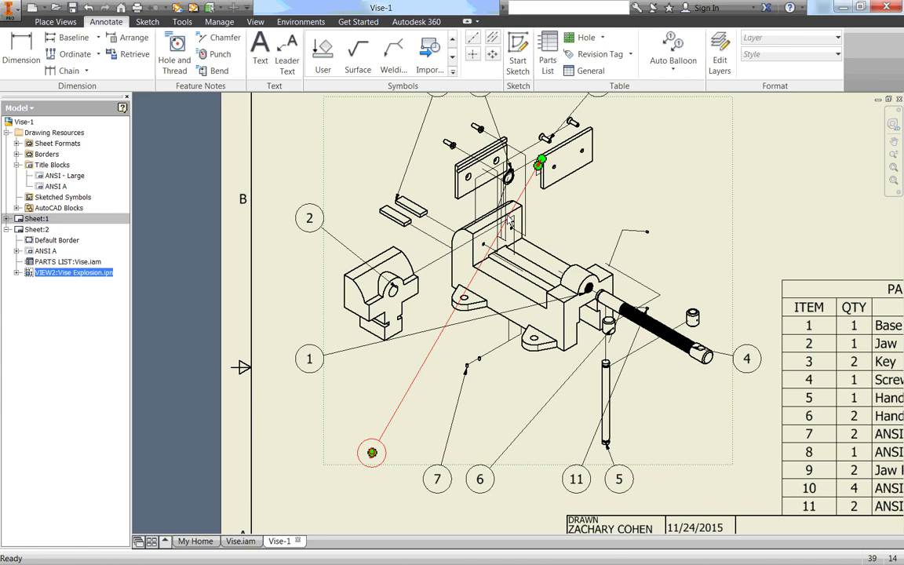
# Reposition balloon 2 and attach its leader to the jaw block's edge
pyautogui.click(302, 212)
pyautogui.moveTo(302, 213)
pyautogui.mouseDown()
pyautogui.moveTo(318, 274)
pyautogui.moveTo(311, 362)
pyautogui.moveTo(347, 354)
pyautogui.moveTo(553, 231)
pyautogui.moveTo(750, 214)
pyautogui.mouseUp()
pyautogui.scroll(8, 590, 284)
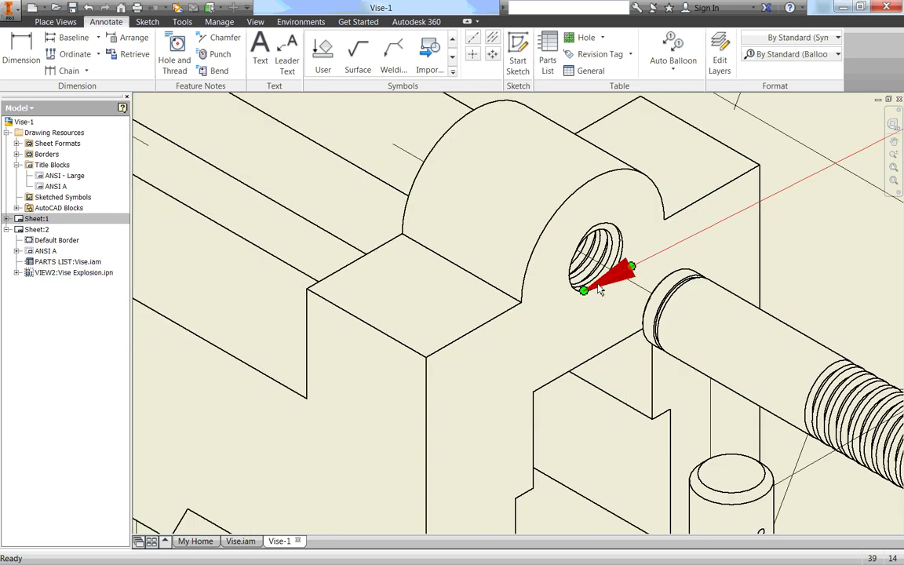
pyautogui.scroll(3, 620, 286)
pyautogui.scroll(-3, 549, 267)
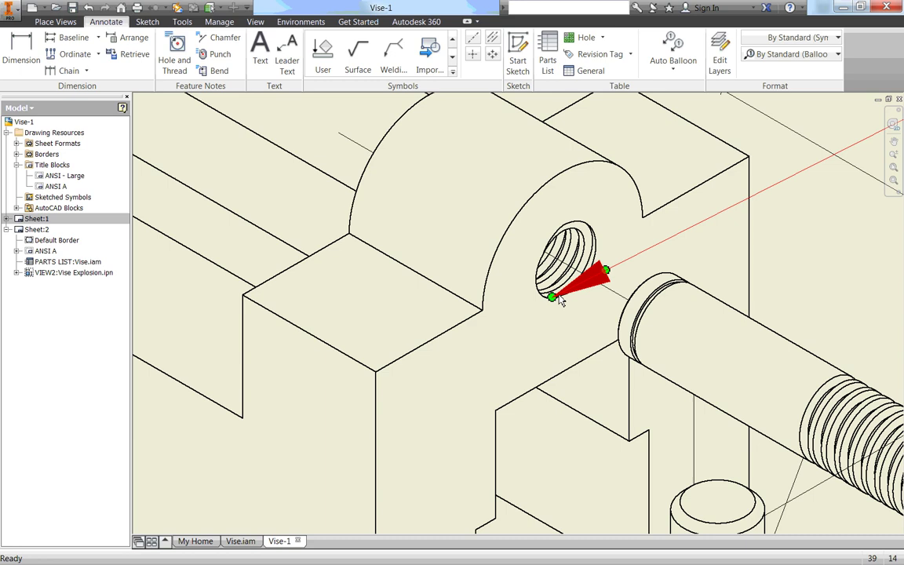
pyautogui.moveTo(560, 308)
pyautogui.mouseDown()
pyautogui.moveTo(710, 259)
pyautogui.moveTo(756, 173)
pyautogui.moveTo(749, 161)
pyautogui.mouseUp()
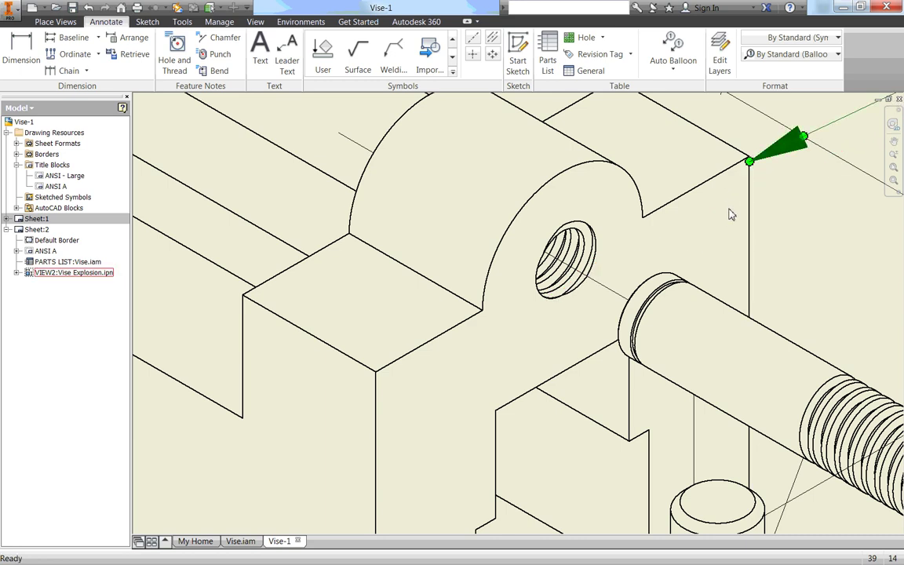
pyautogui.scroll(-5, 731, 212)
pyautogui.scroll(4, 536, 245)
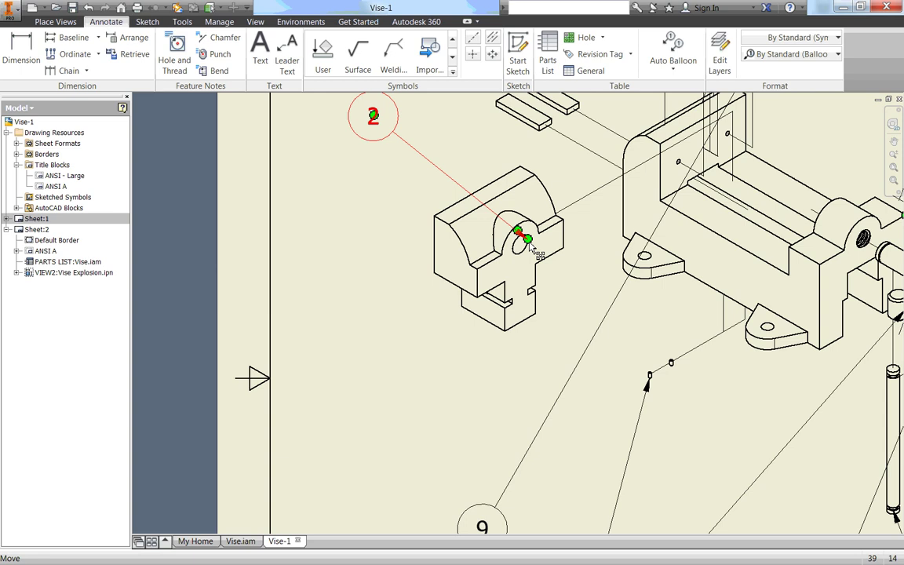
pyautogui.moveTo(529, 243); pyautogui.dragTo(470, 194)
pyautogui.scroll(-3, 479, 282)
pyautogui.scroll(2, 487, 414)
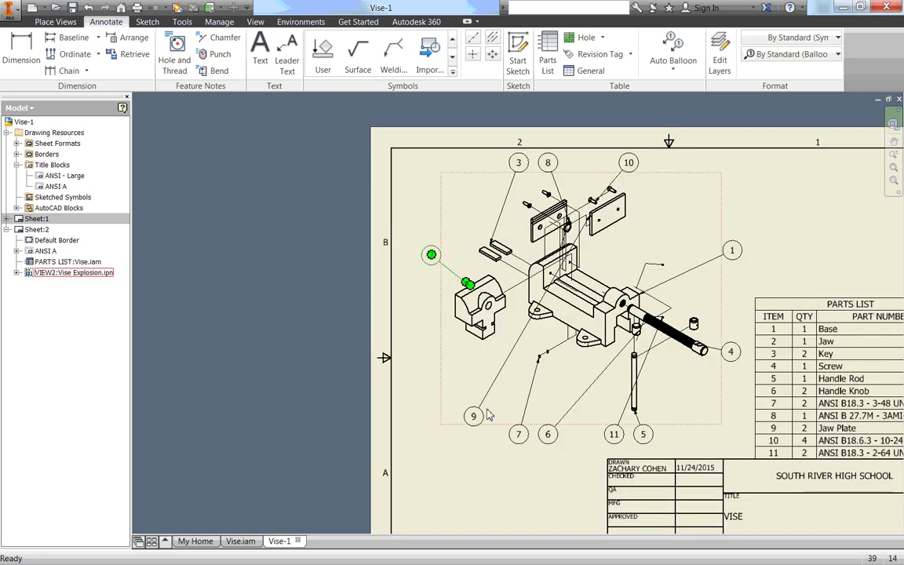
pyautogui.click(443, 252)
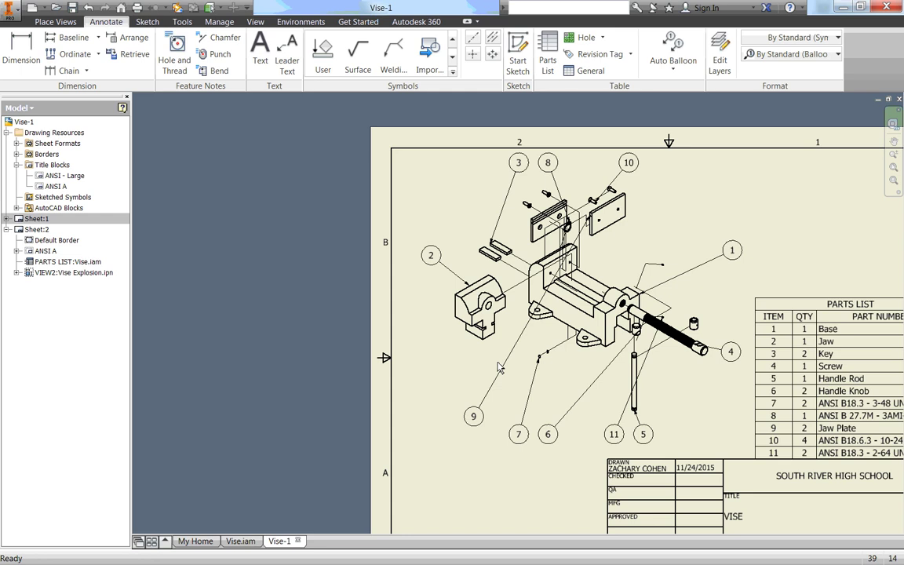
# Move balloon 9 beside the right jaw plate with its leader on the plate's corner
pyautogui.click(473, 415)
pyautogui.moveTo(473, 416)
pyautogui.mouseDown()
pyautogui.moveTo(450, 235)
pyautogui.moveTo(401, 200)
pyautogui.moveTo(690, 179)
pyautogui.moveTo(632, 166)
pyautogui.moveTo(651, 161)
pyautogui.moveTo(663, 172)
pyautogui.moveTo(662, 166)
pyautogui.mouseUp()
pyautogui.scroll(-5, 571, 212)
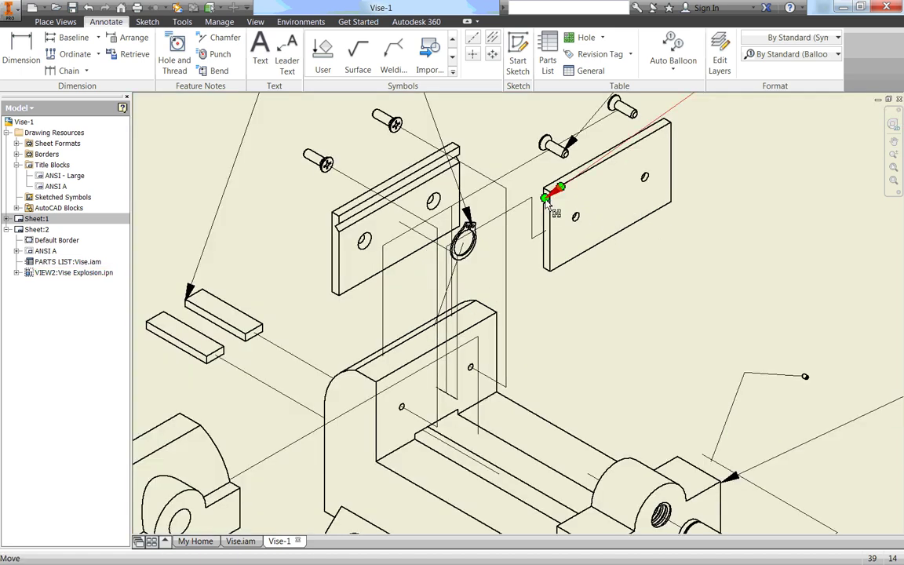
pyautogui.moveTo(554, 211); pyautogui.dragTo(673, 132)
pyautogui.scroll(5, 667, 145)
pyautogui.scroll(-3, 657, 241)
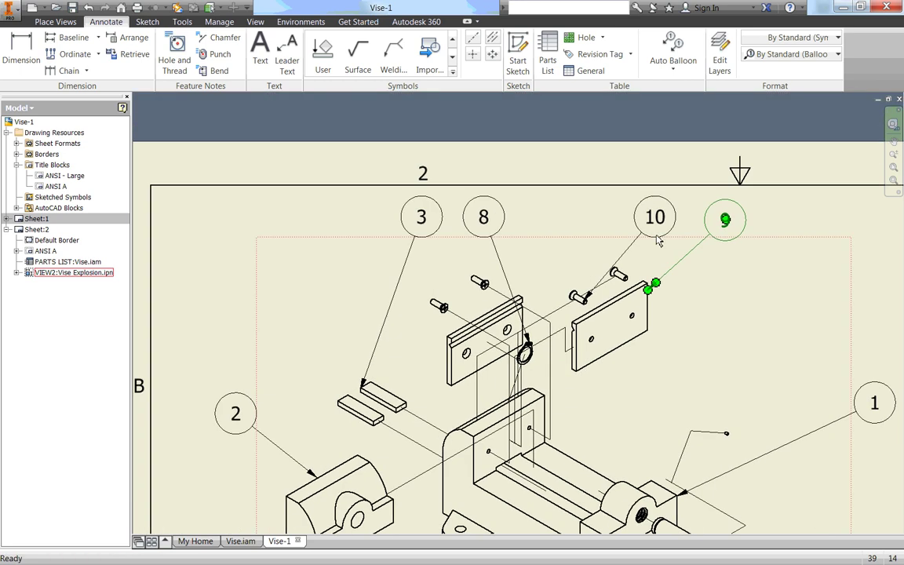
pyautogui.click(625, 220)
# Set balloons 10 and 8 above the jaw plate screws and attach balloon 3's leader to the key
pyautogui.moveTo(667, 224); pyautogui.dragTo(594, 218)
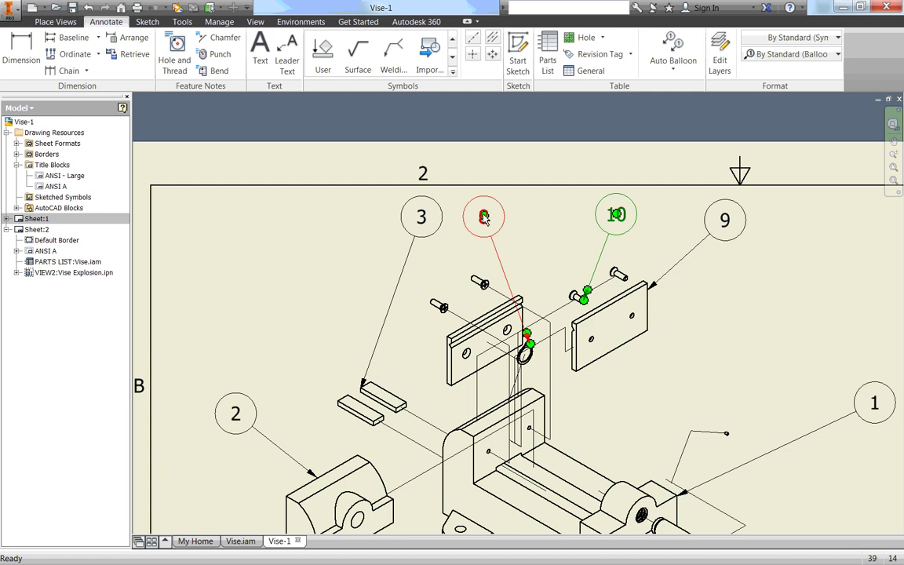
pyautogui.moveTo(486, 219); pyautogui.dragTo(573, 224)
pyautogui.click(360, 385)
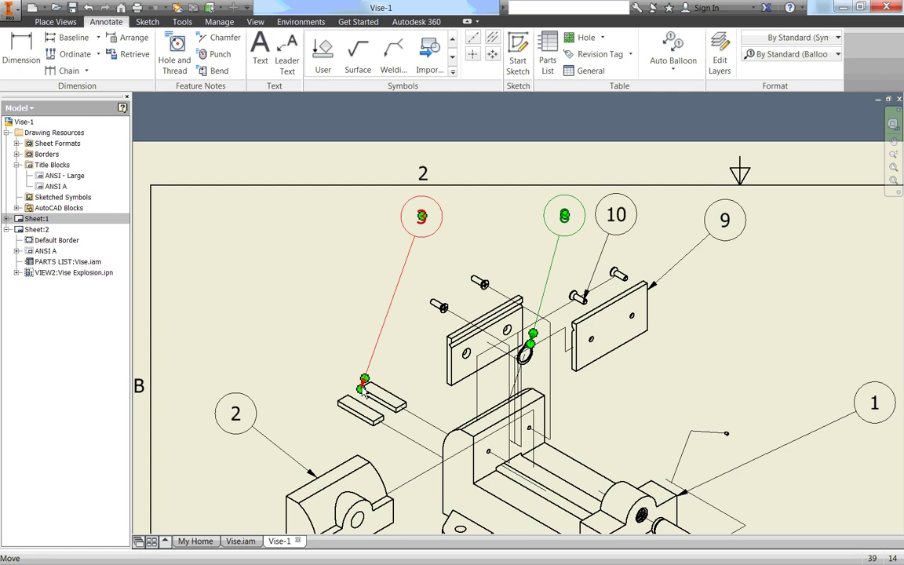
pyautogui.scroll(5, 360, 387)
pyautogui.moveTo(397, 362)
pyautogui.mouseDown()
pyautogui.moveTo(403, 366)
pyautogui.moveTo(395, 357)
pyautogui.mouseUp()
pyautogui.scroll(-3, 526, 350)
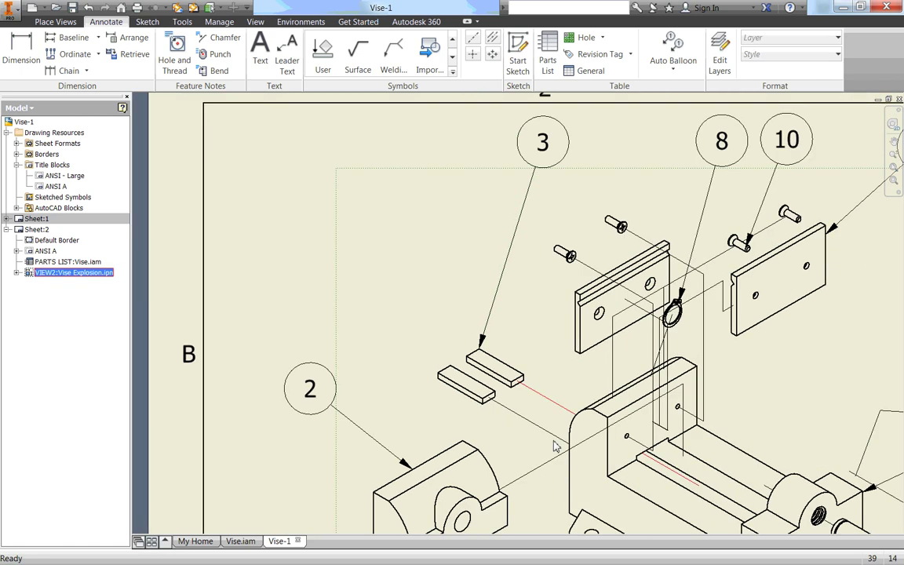
# Move balloon 11 up beside the lead screw and point balloon 4's leader at the screw's end
pyautogui.moveTo(526, 349)
pyautogui.mouseDown(button='middle')
pyautogui.moveTo(471, 314)
pyautogui.moveTo(462, 367)
pyautogui.moveTo(481, 359)
pyautogui.mouseUp(button='middle')
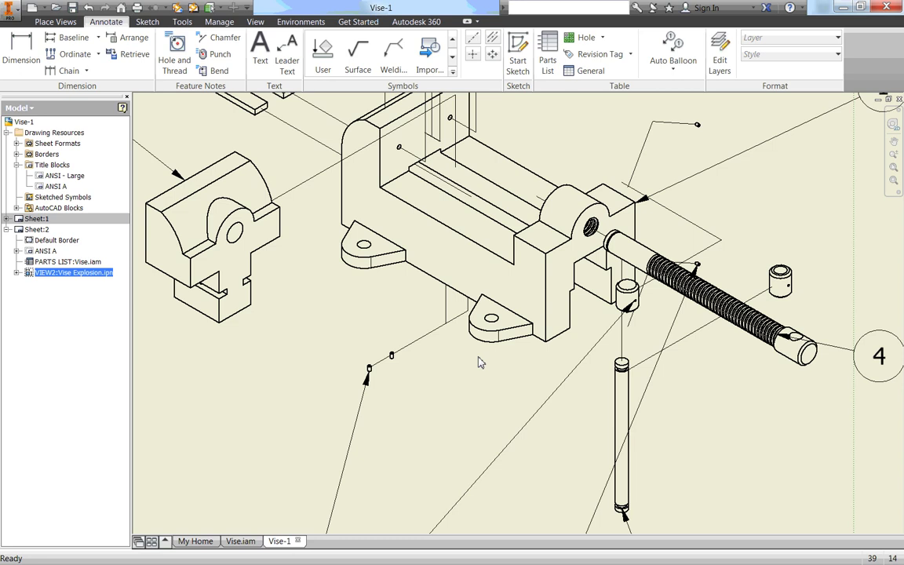
pyautogui.moveTo(441, 391)
pyautogui.mouseDown(button='middle')
pyautogui.moveTo(444, 214)
pyautogui.moveTo(296, 299)
pyautogui.mouseUp(button='middle')
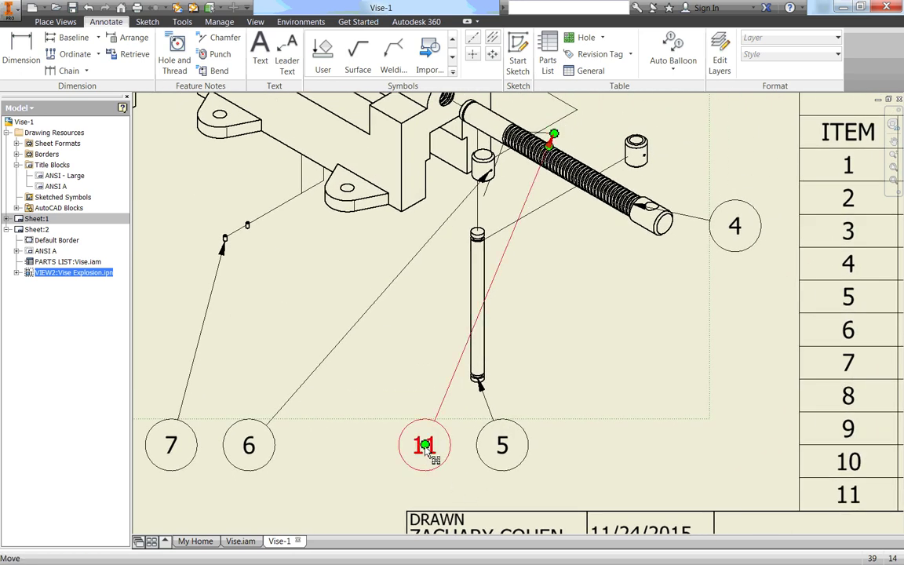
pyautogui.moveTo(424, 447); pyautogui.dragTo(684, 100)
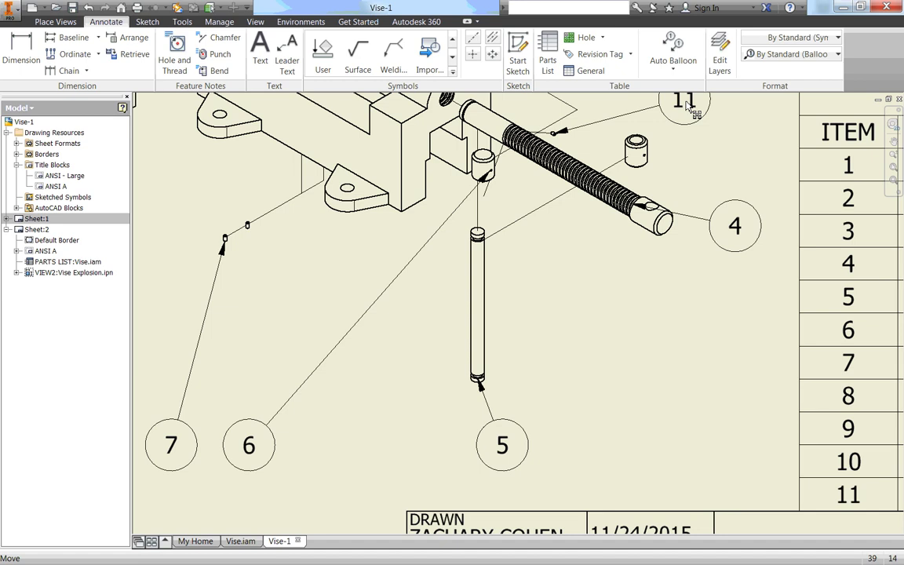
pyautogui.click(640, 216)
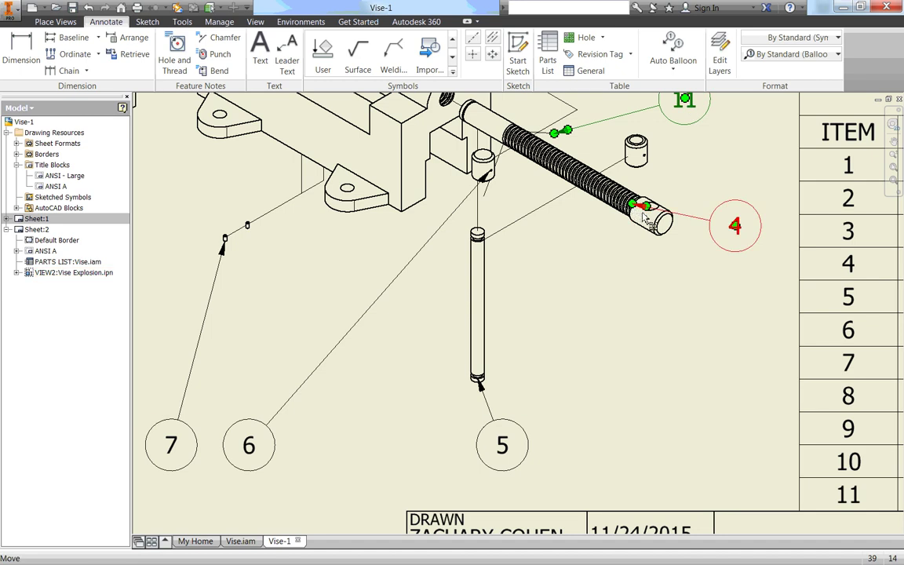
pyautogui.moveTo(645, 218); pyautogui.dragTo(682, 229)
pyautogui.click(518, 276)
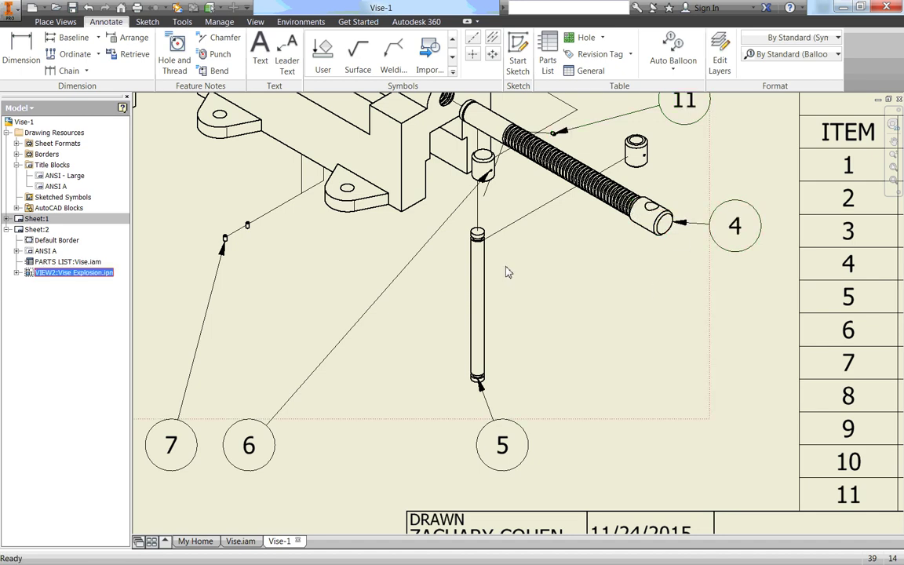
# Attach the knob balloon 6's leader to the knob's edge
pyautogui.scroll(-2, 506, 271)
pyautogui.scroll(5, 471, 204)
pyautogui.click(478, 218)
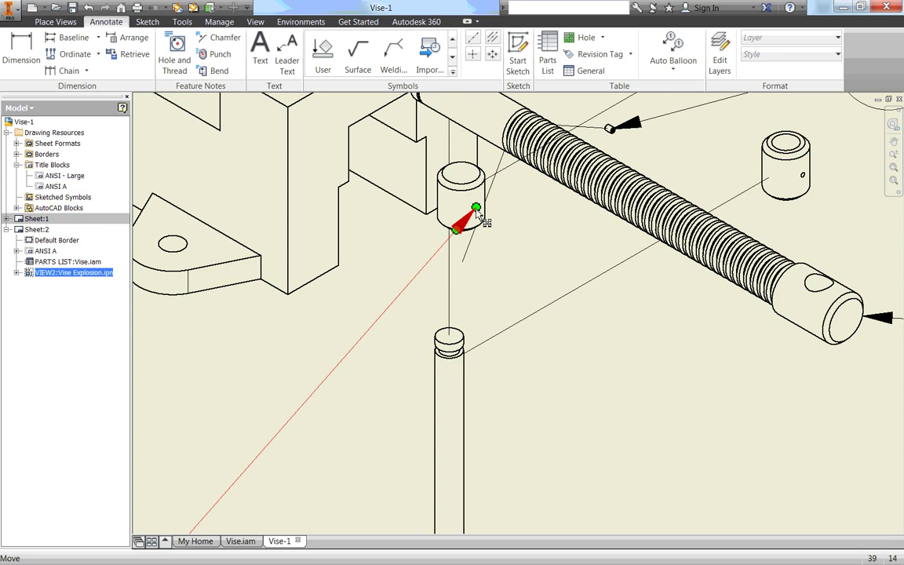
pyautogui.moveTo(477, 209); pyautogui.dragTo(449, 227)
pyautogui.press('Home')
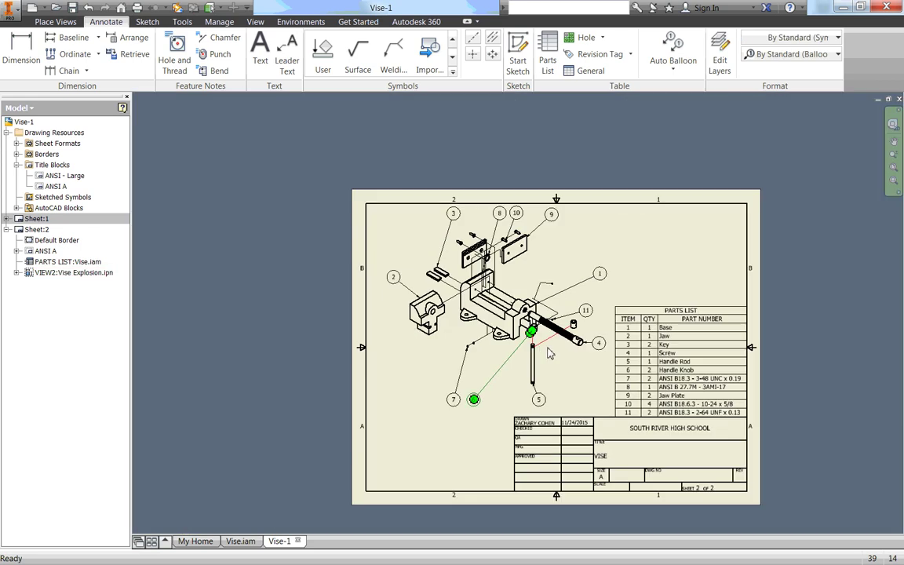
pyautogui.scroll(3, 549, 353)
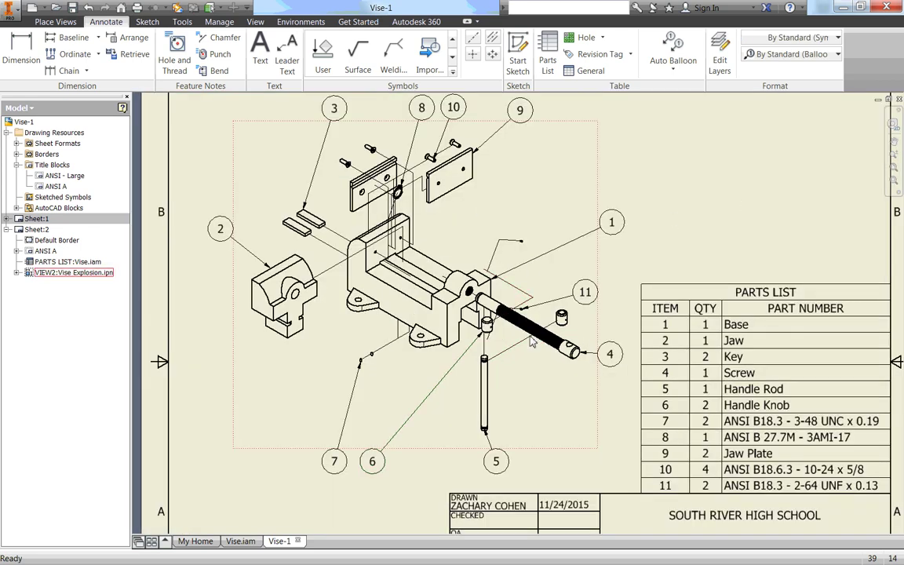
pyautogui.press('Escape')
# Nudge balloons 5 and 11 upward and recenter the whole sheet
pyautogui.click(500, 469)
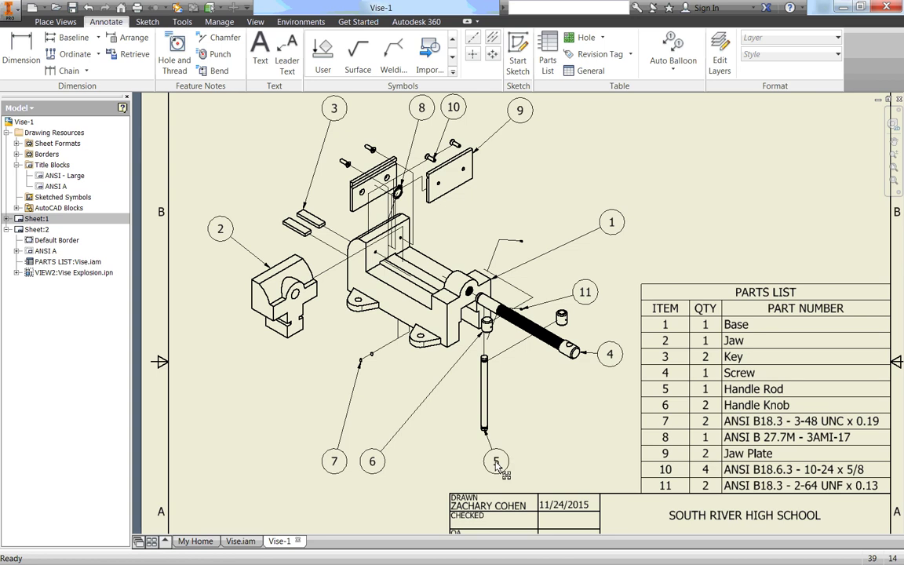
pyautogui.moveTo(497, 467); pyautogui.dragTo(519, 455)
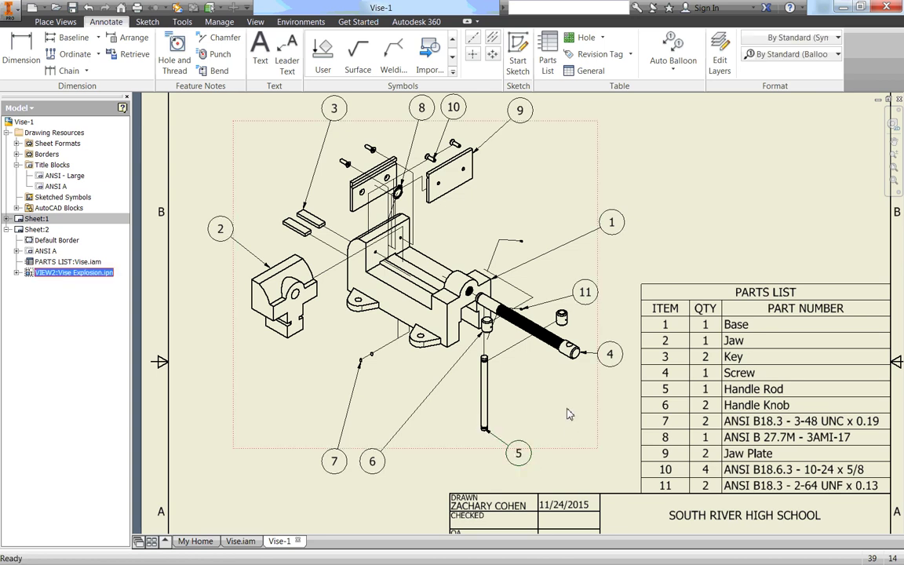
pyautogui.moveTo(585, 293); pyautogui.dragTo(585, 263)
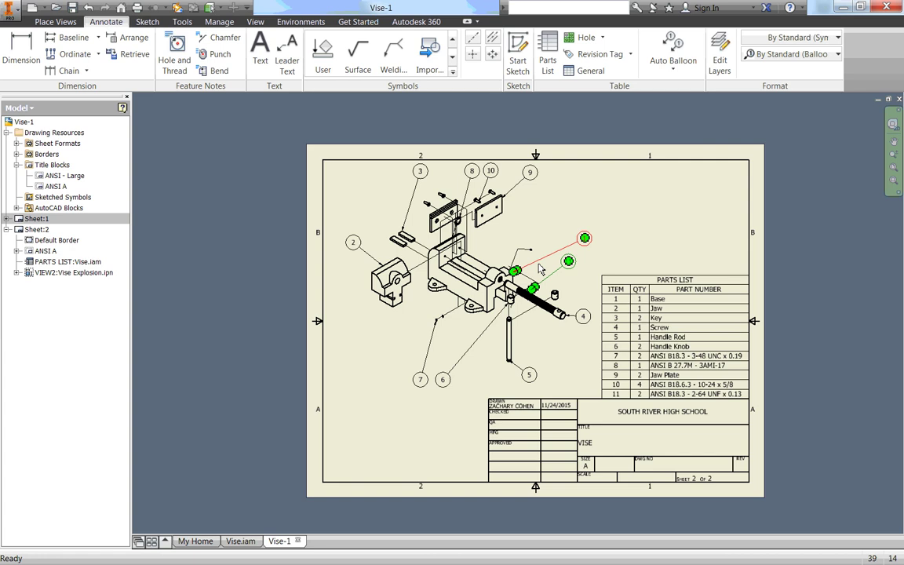
pyautogui.press('Home')
pyautogui.moveTo(627, 251); pyautogui.dragTo(575, 239, button='middle')
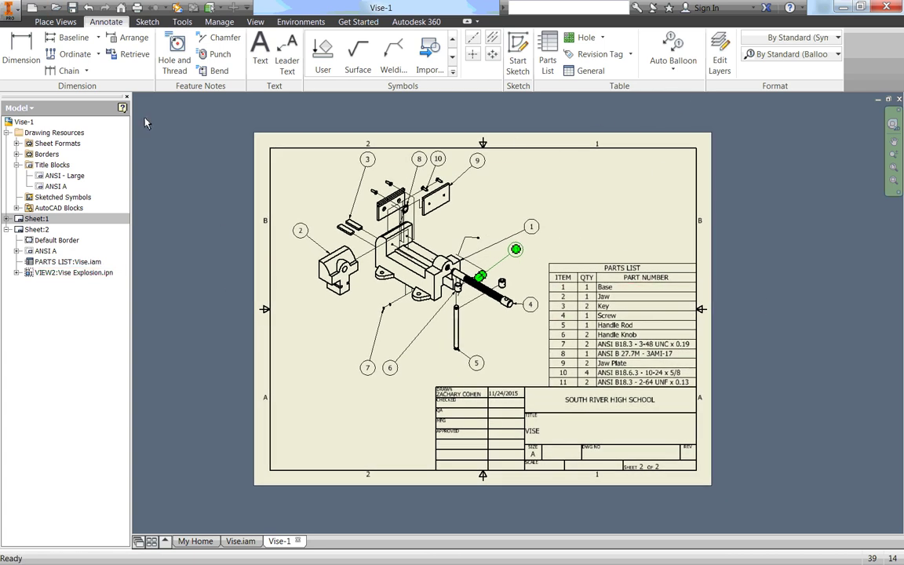
# Add a third sheet and start a Front base view of Vise.iam at 1/4 scale
pyautogui.click(55, 21)
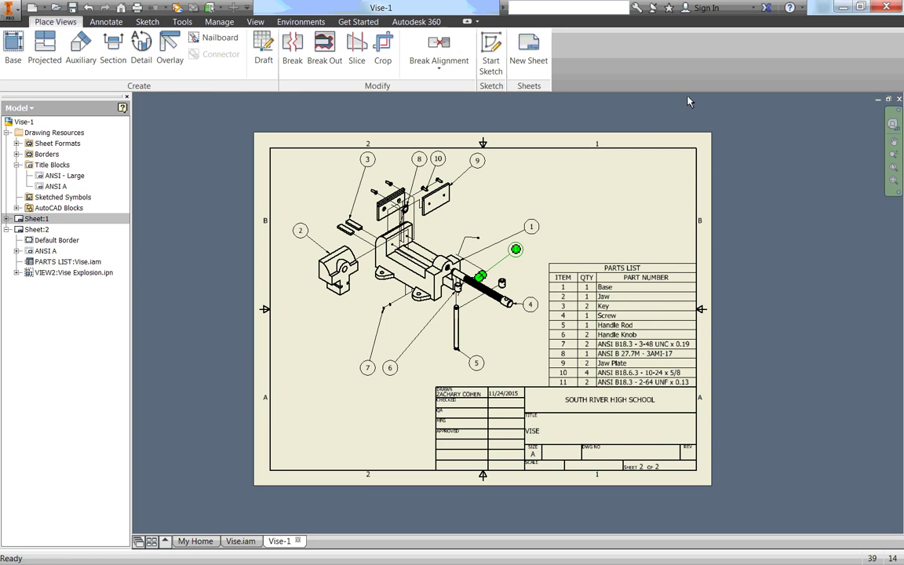
pyautogui.click(529, 49)
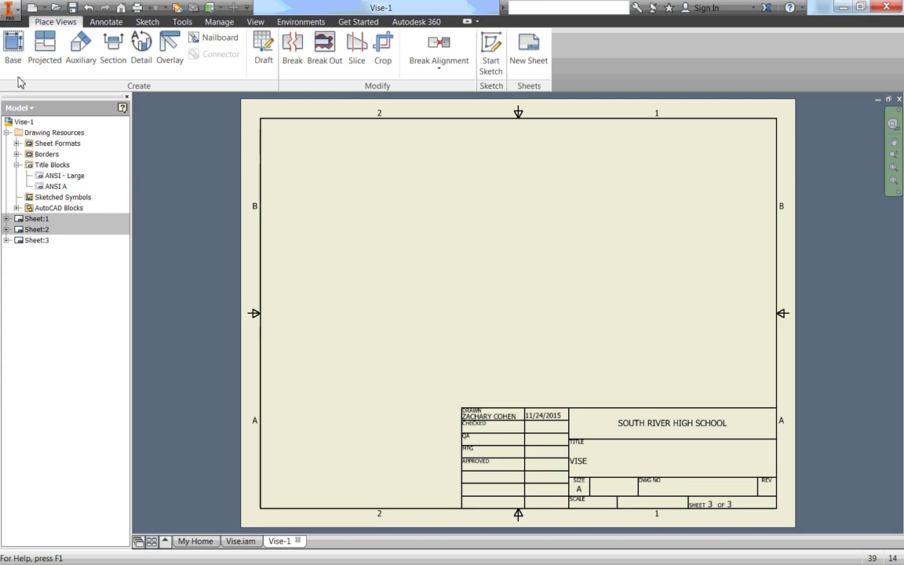
pyautogui.click(13, 44)
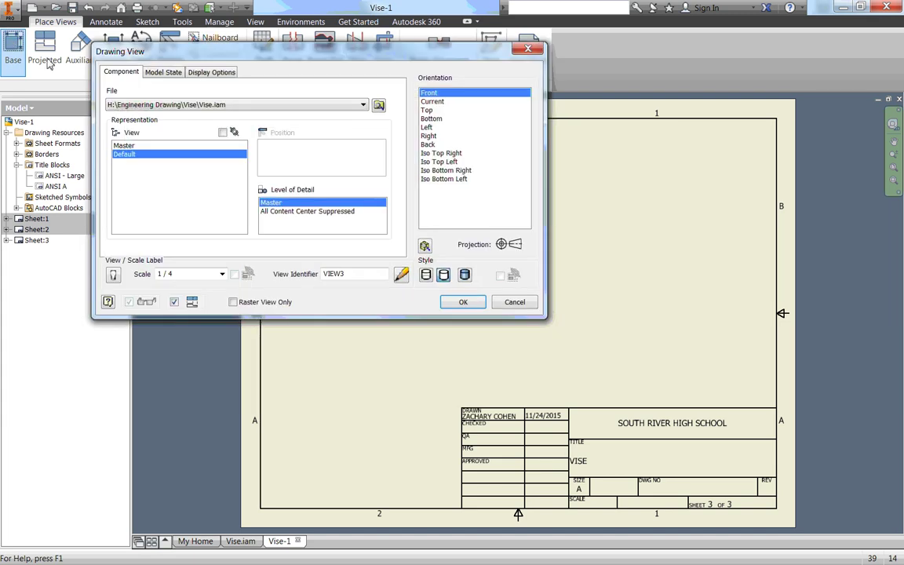
pyautogui.click(306, 107)
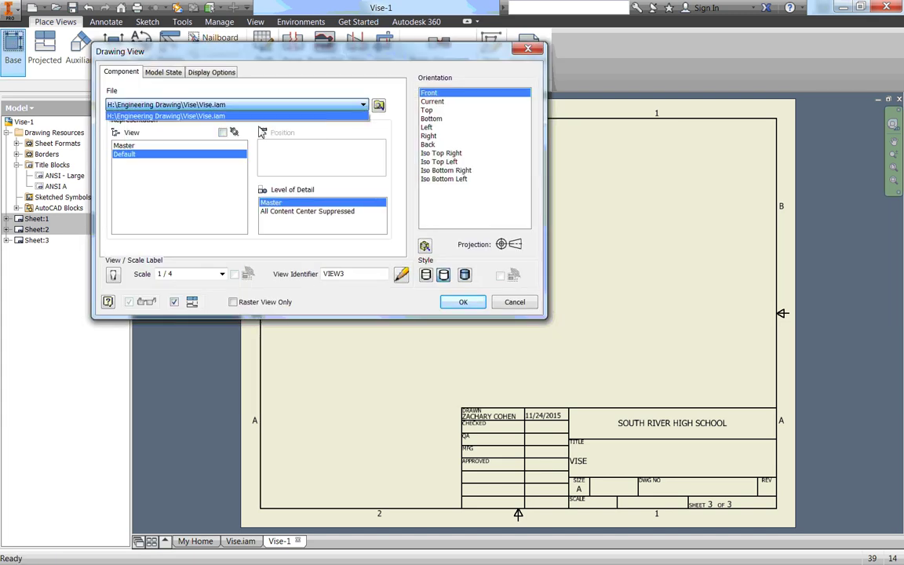
pyautogui.click(195, 116)
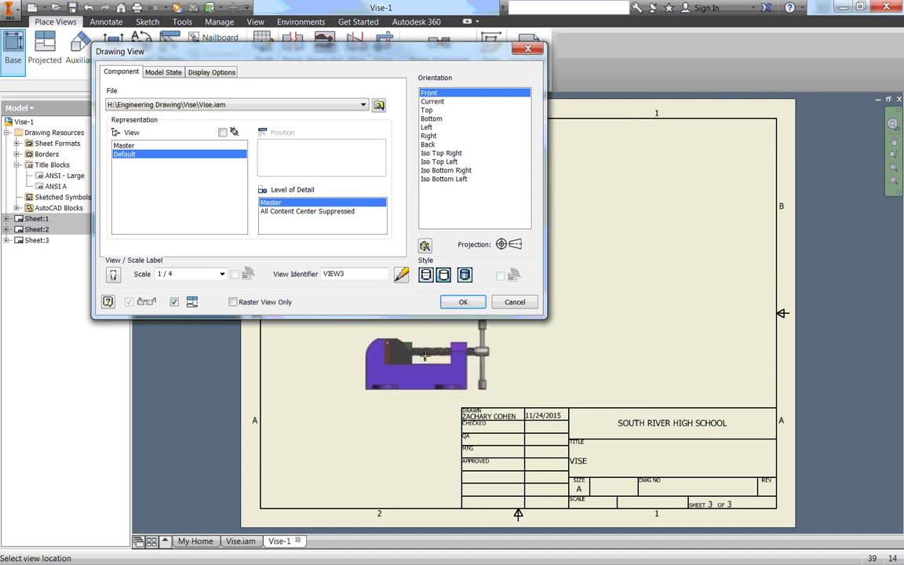
# Place the front view left of centre, then project a top view above and right side view beside it
pyautogui.click(408, 324)
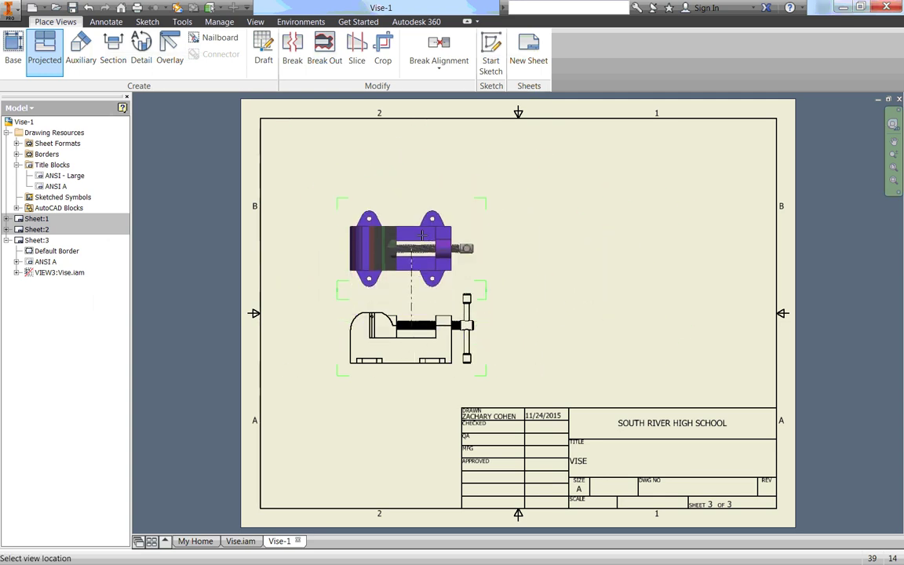
pyautogui.click(418, 202)
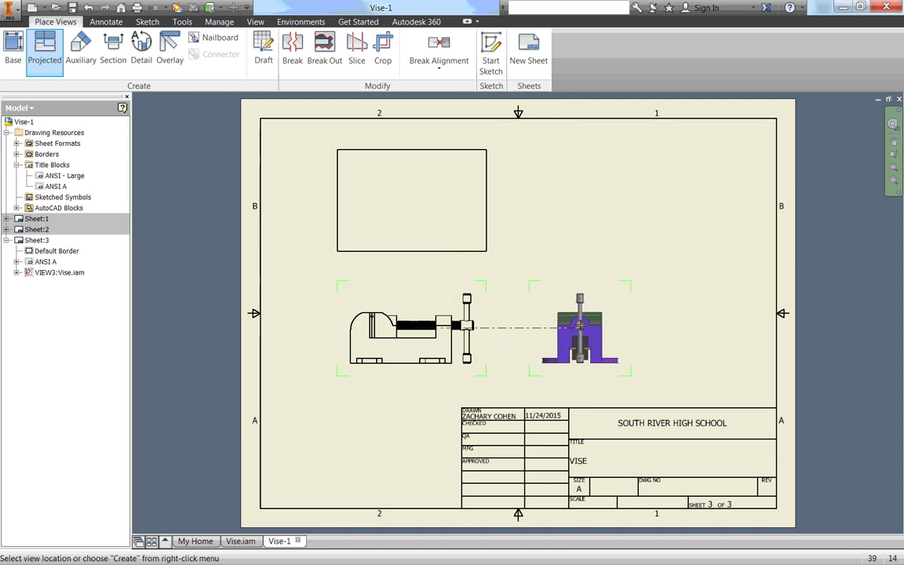
pyautogui.click(588, 324)
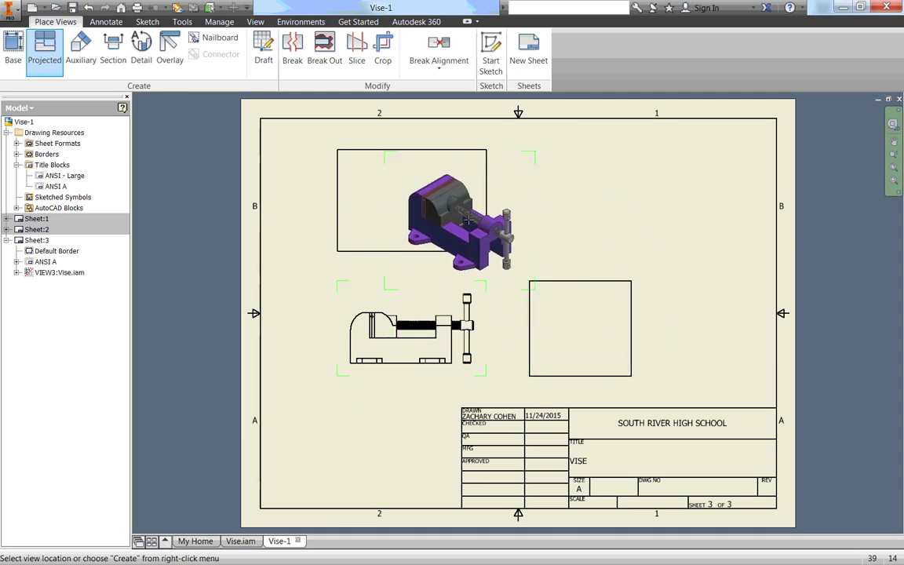
pyautogui.rightClick(459, 220)
pyautogui.click(511, 217)
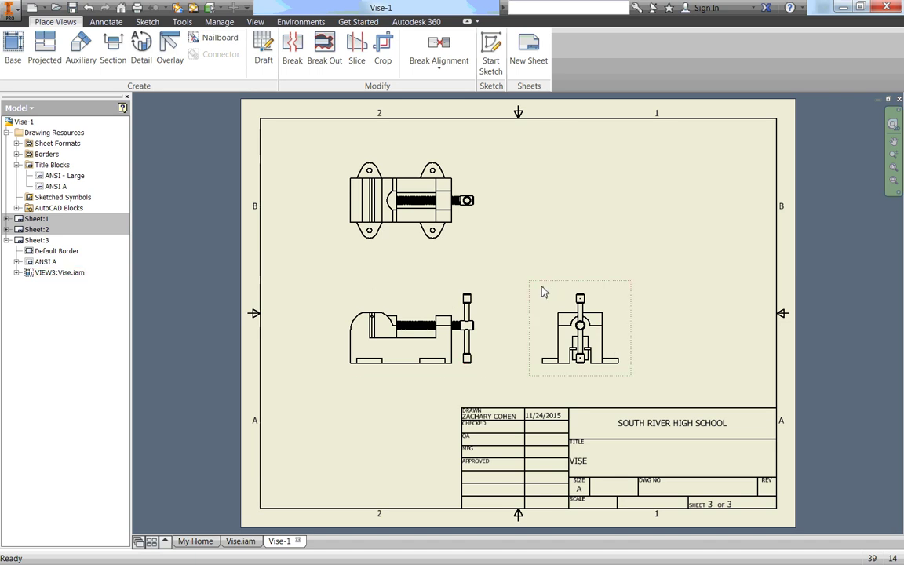
# Delete the old right side view and project a new one from the front view
pyautogui.press('Delete')
pyautogui.click(510, 317)
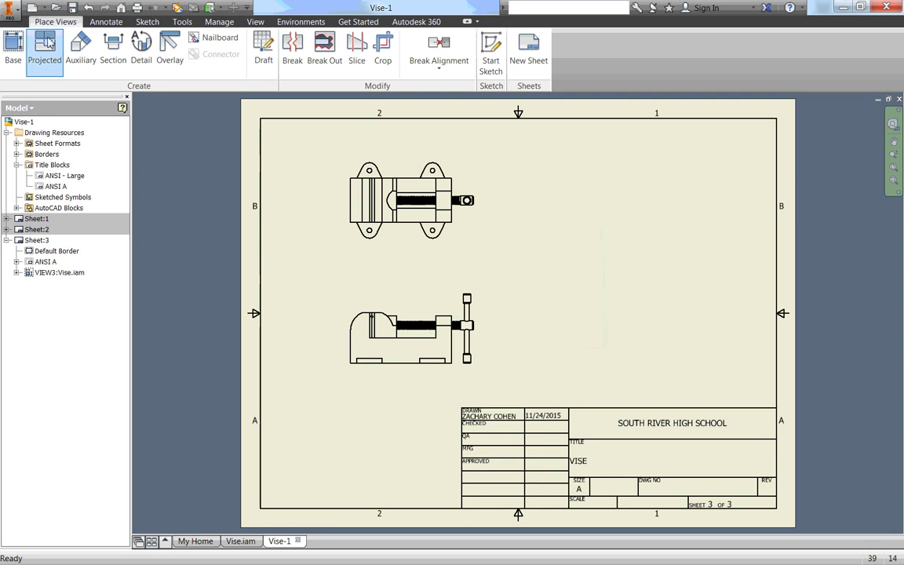
pyautogui.click(38, 61)
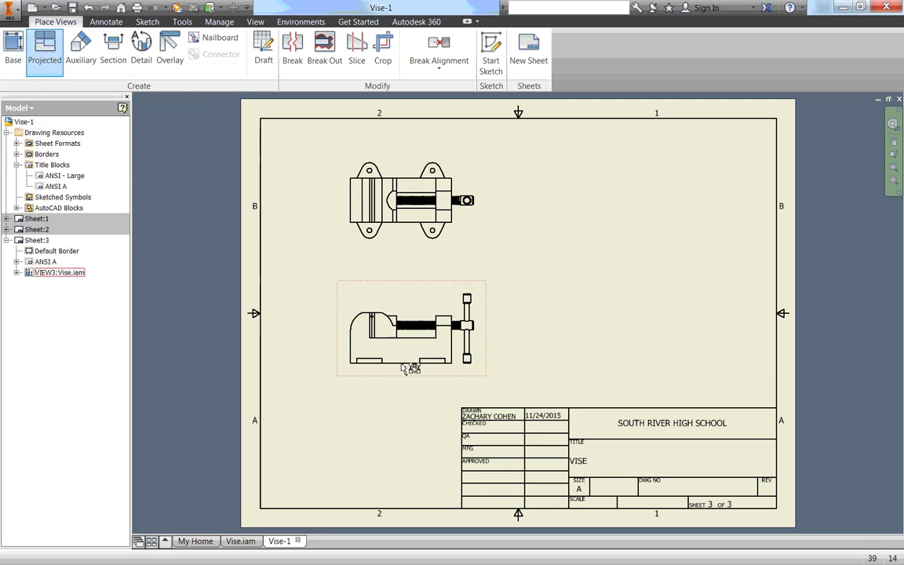
pyautogui.click(422, 299)
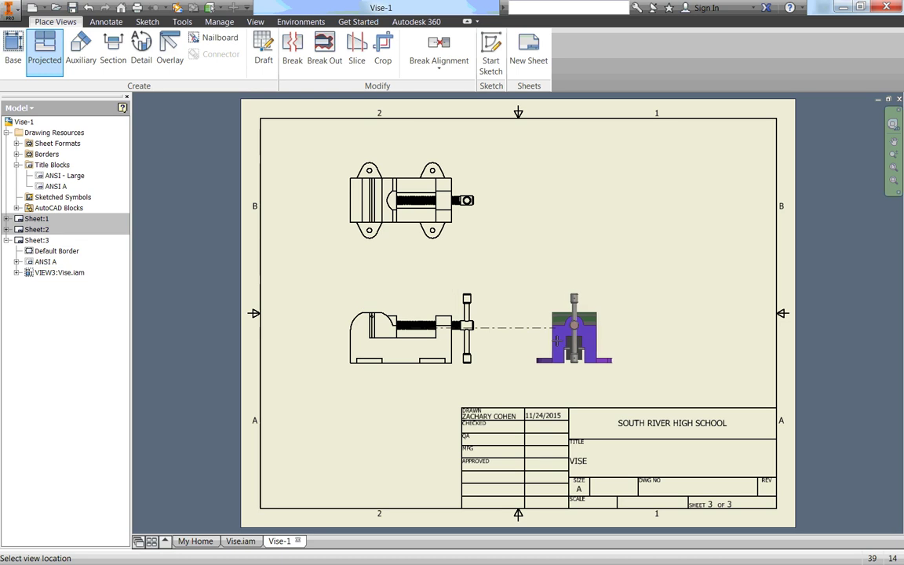
pyautogui.click(555, 341)
pyautogui.rightClick(584, 330)
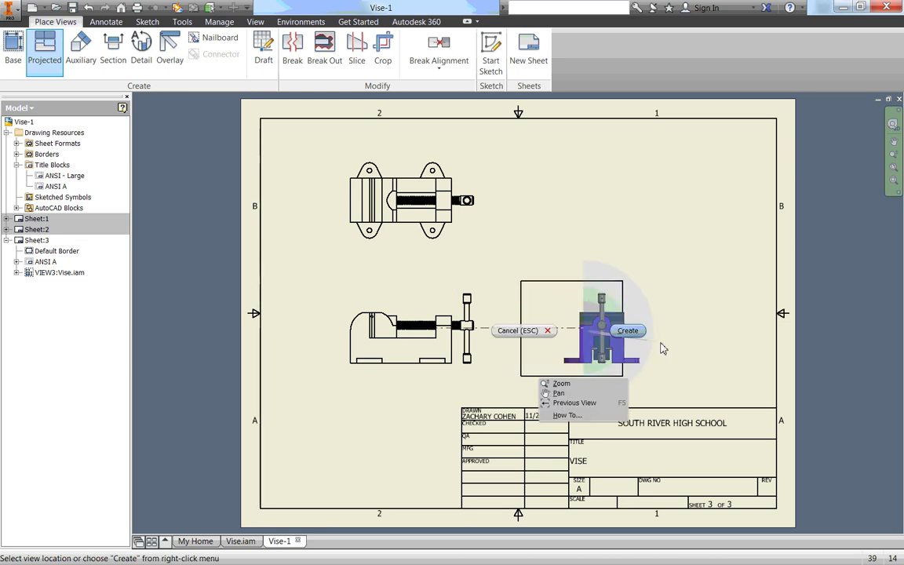
pyautogui.click(629, 334)
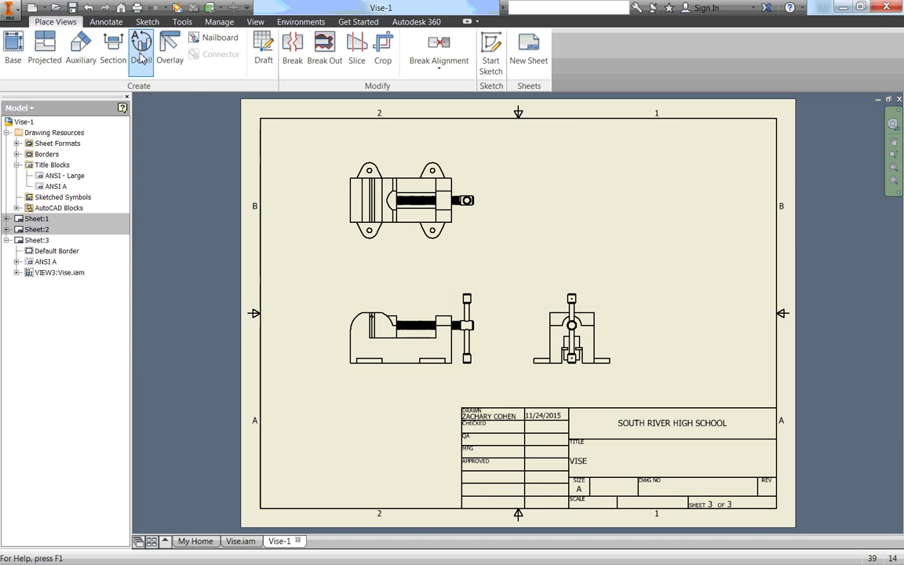
# Dimension the front view's overall length between its end edges, placed above the view
pyautogui.click(107, 22)
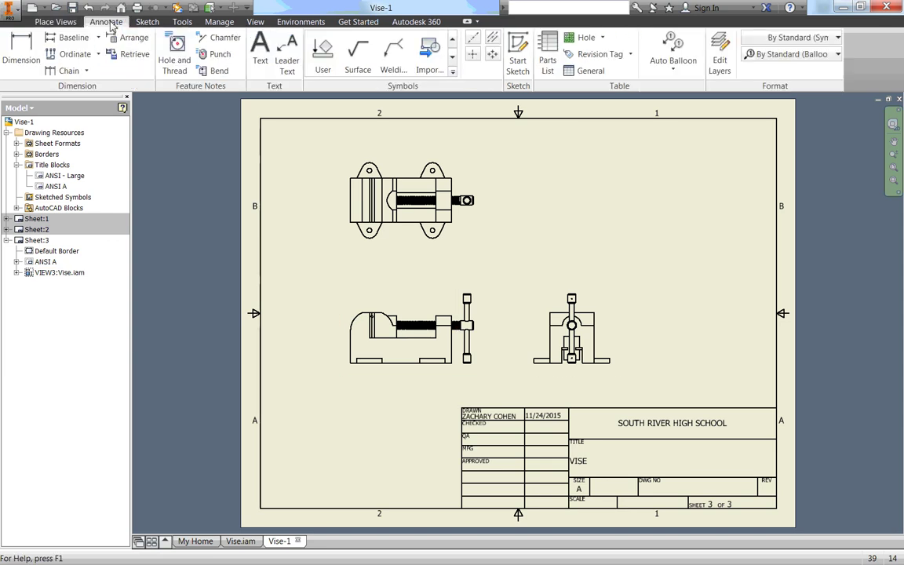
pyautogui.click(21, 47)
pyautogui.scroll(-5, 430, 317)
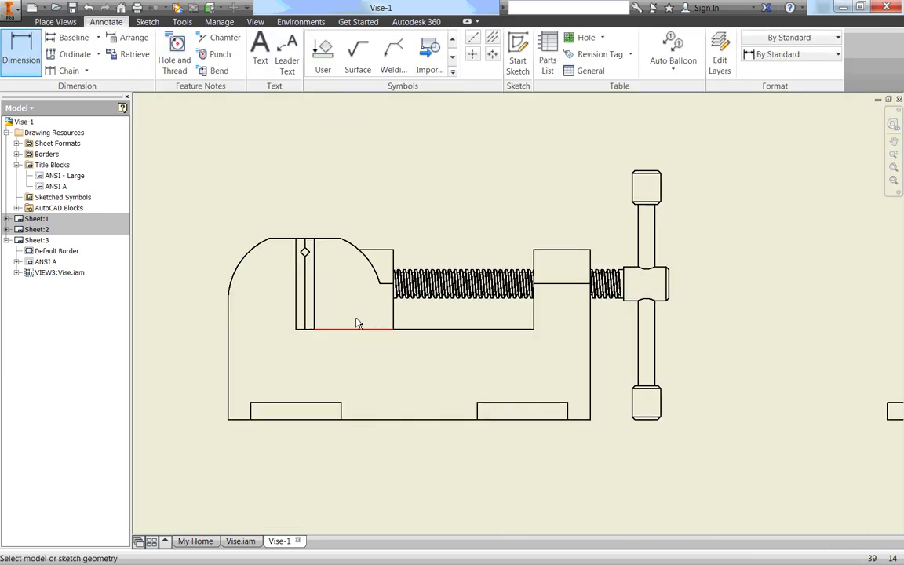
pyautogui.click(229, 308)
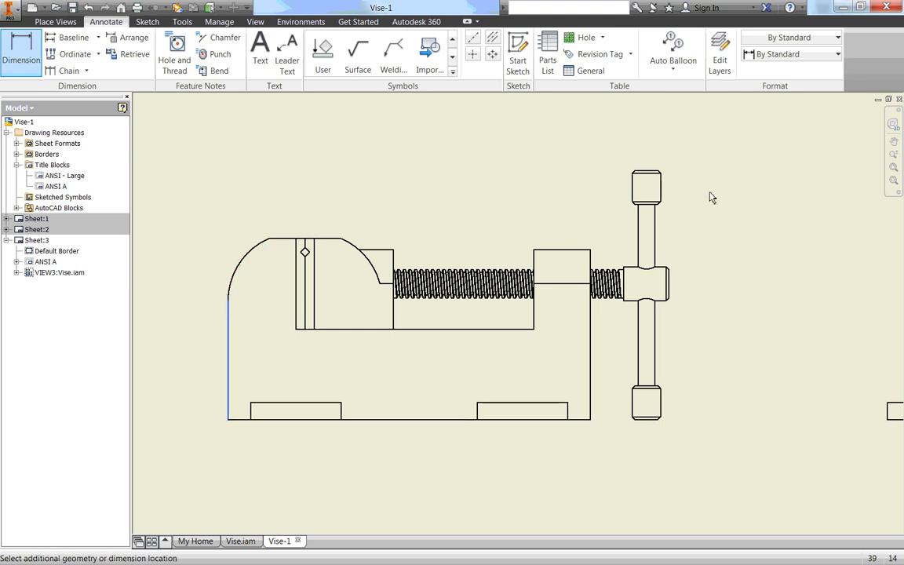
pyautogui.scroll(5, 690, 285)
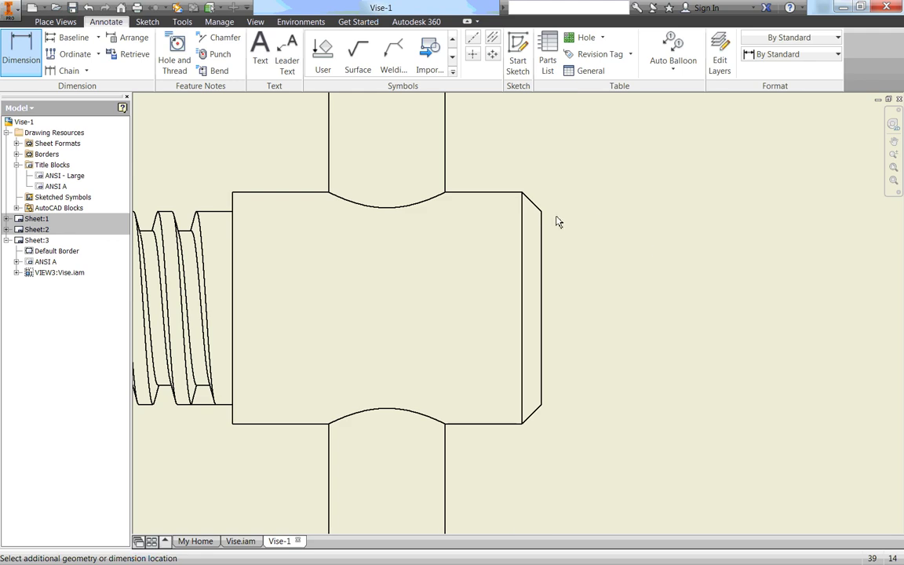
pyautogui.scroll(-3, 345, 173)
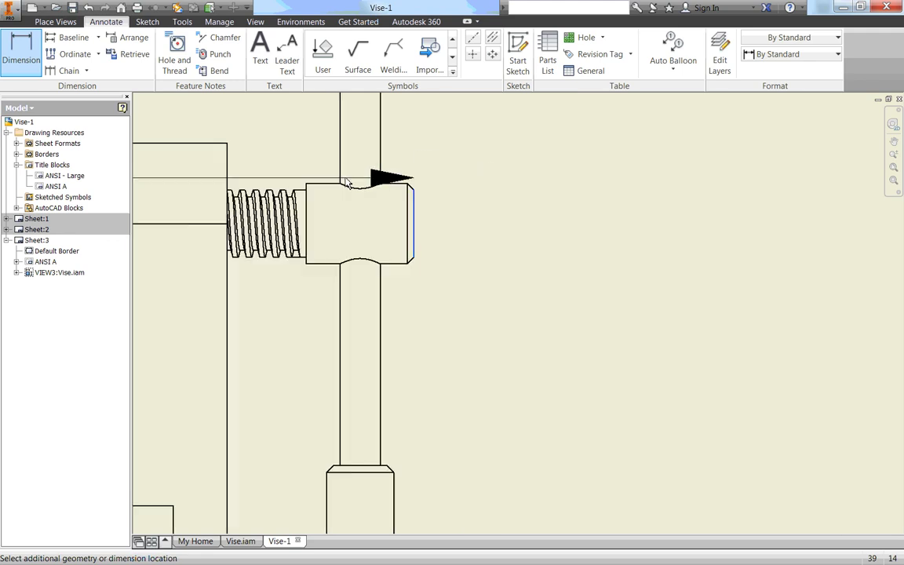
pyautogui.scroll(-2, 239, 161)
pyautogui.moveTo(238, 165); pyautogui.dragTo(509, 166, button='middle')
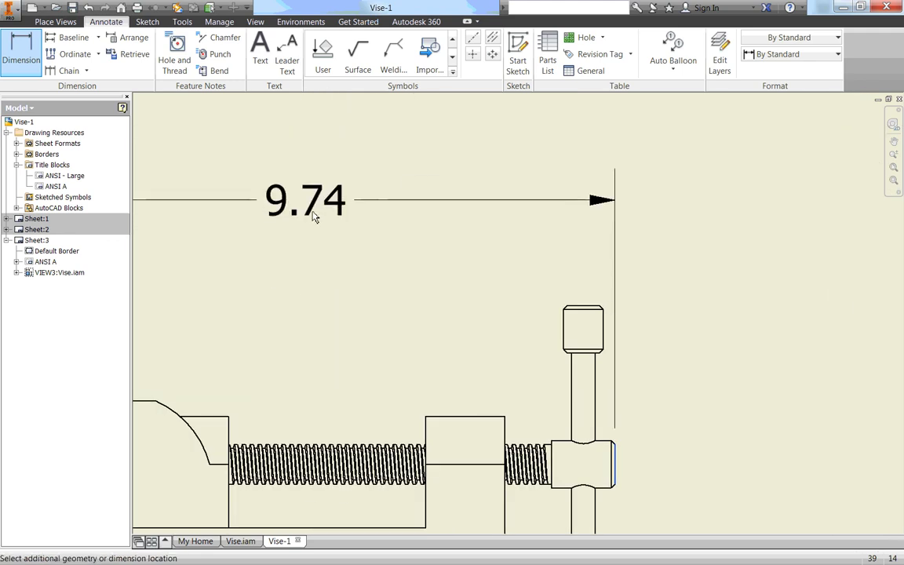
pyautogui.moveTo(315, 201); pyautogui.dragTo(477, 192, button='middle')
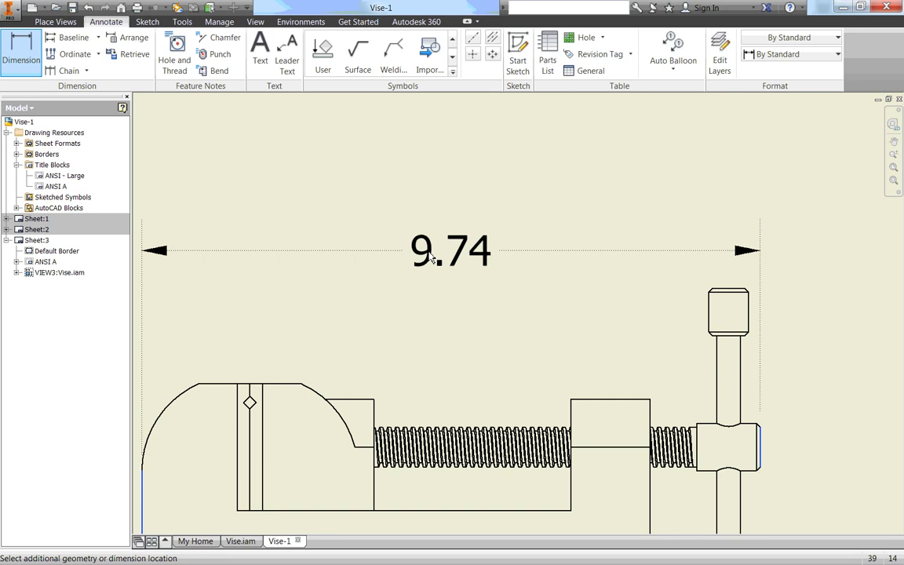
pyautogui.click(430, 257)
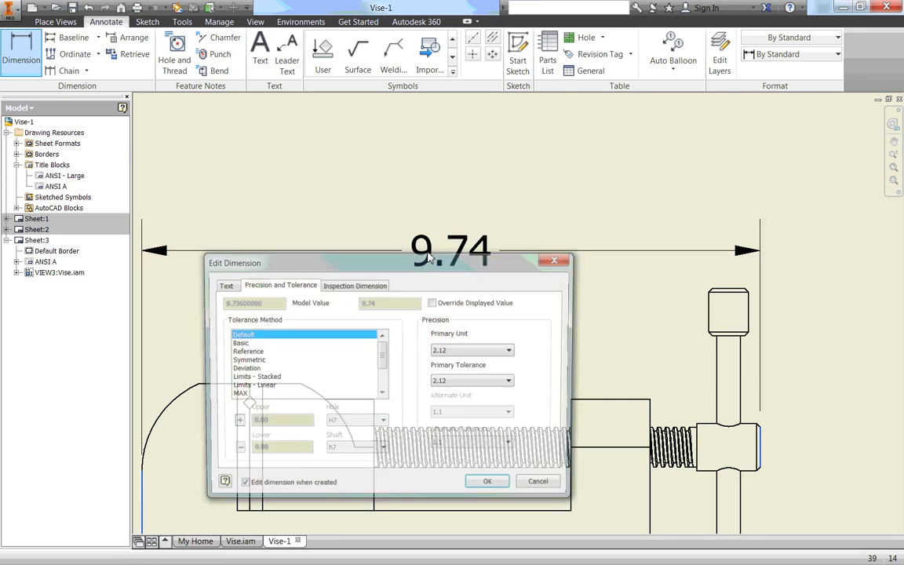
pyautogui.moveTo(419, 261); pyautogui.dragTo(528, 302)
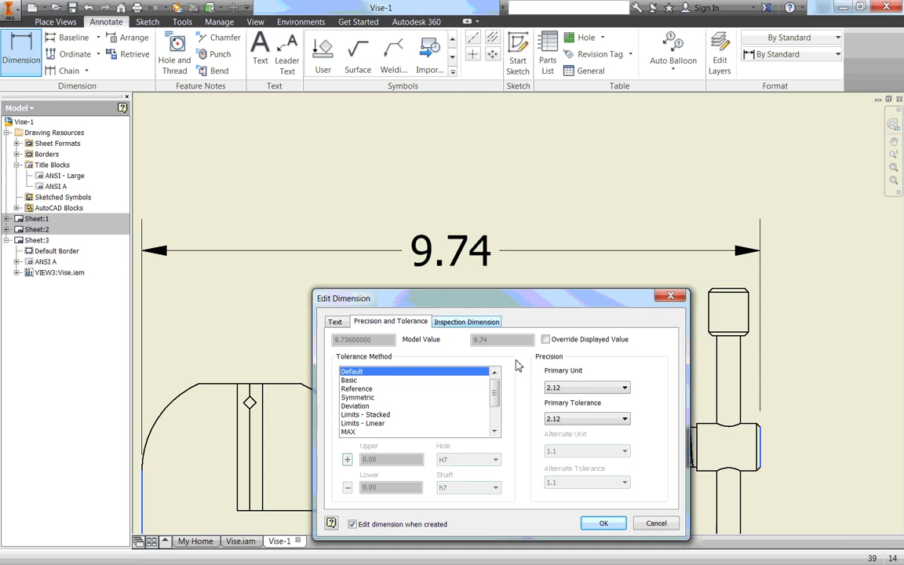
# Set the length dimension's precision to three decimals so it reads 9.736
pyautogui.click(570, 387)
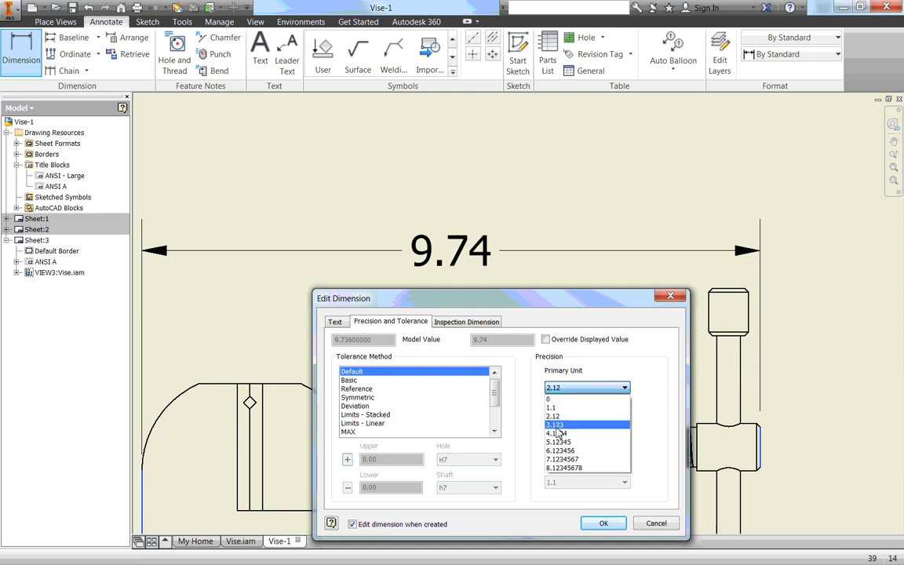
pyautogui.click(556, 425)
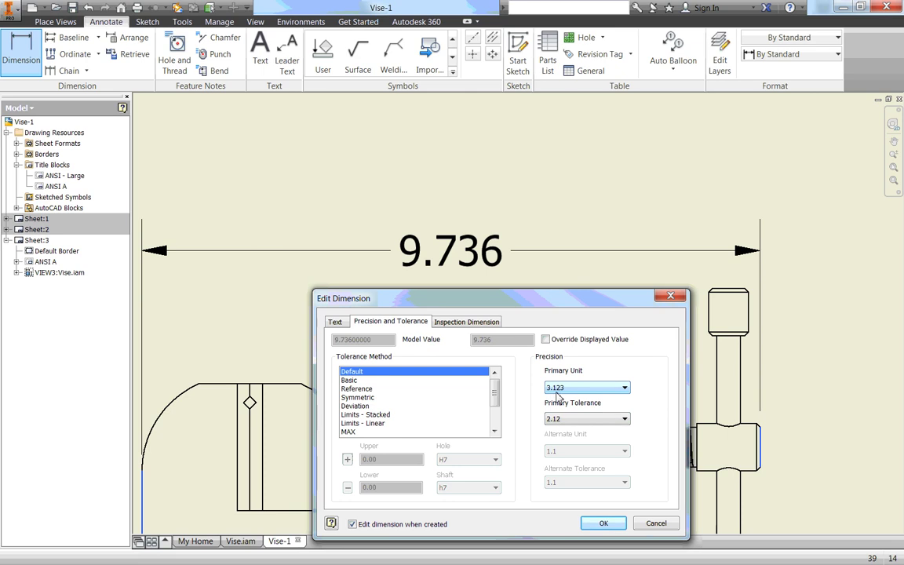
pyautogui.click(597, 524)
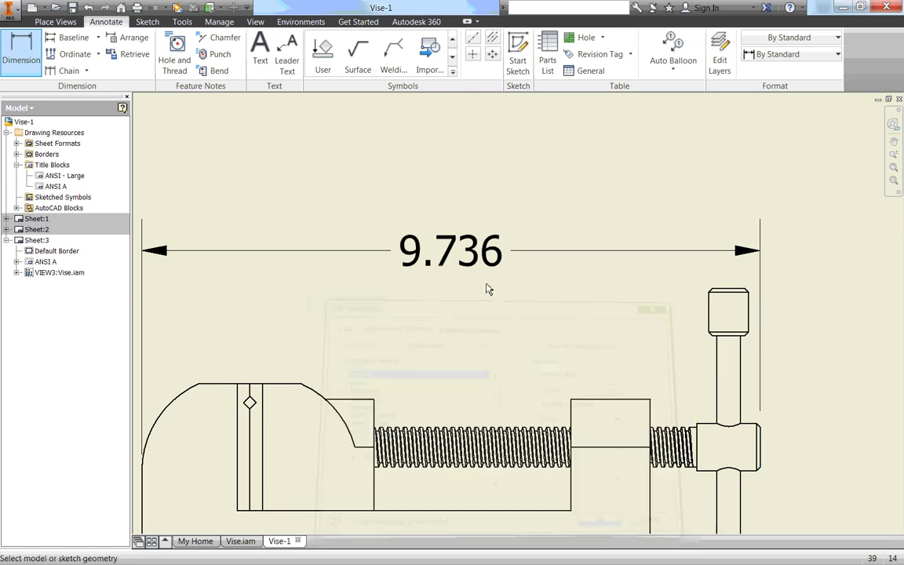
pyautogui.scroll(-4, 484, 289)
# Dimension the top view's width between the mounting lug arcs as 6.00, placed beside it
pyautogui.moveTo(531, 207); pyautogui.dragTo(436, 335, button='middle')
pyautogui.scroll(5, 437, 219)
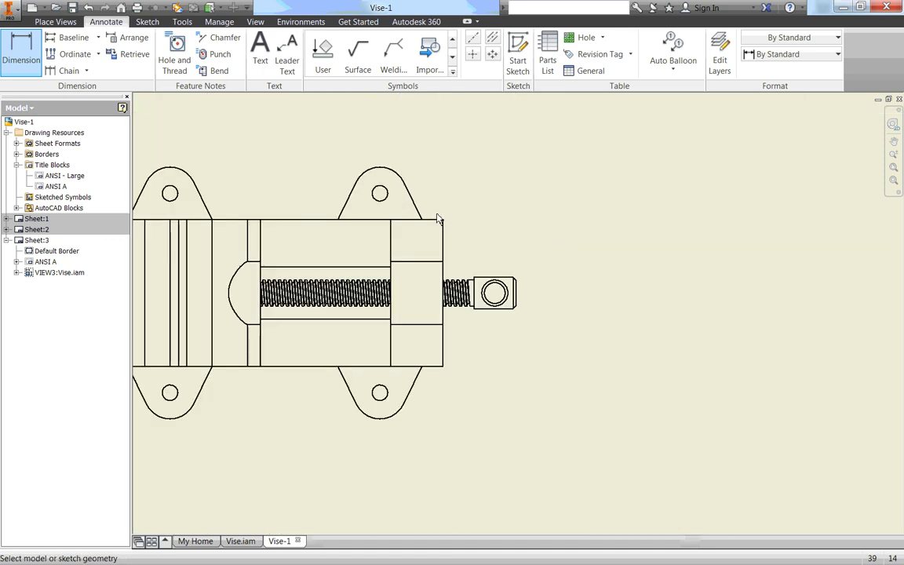
pyautogui.click(380, 167)
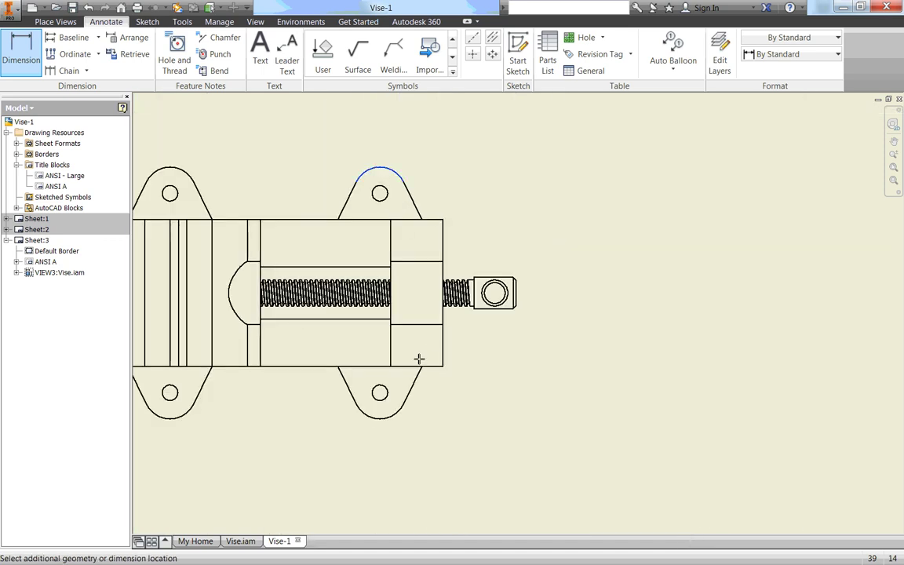
pyautogui.click(379, 417)
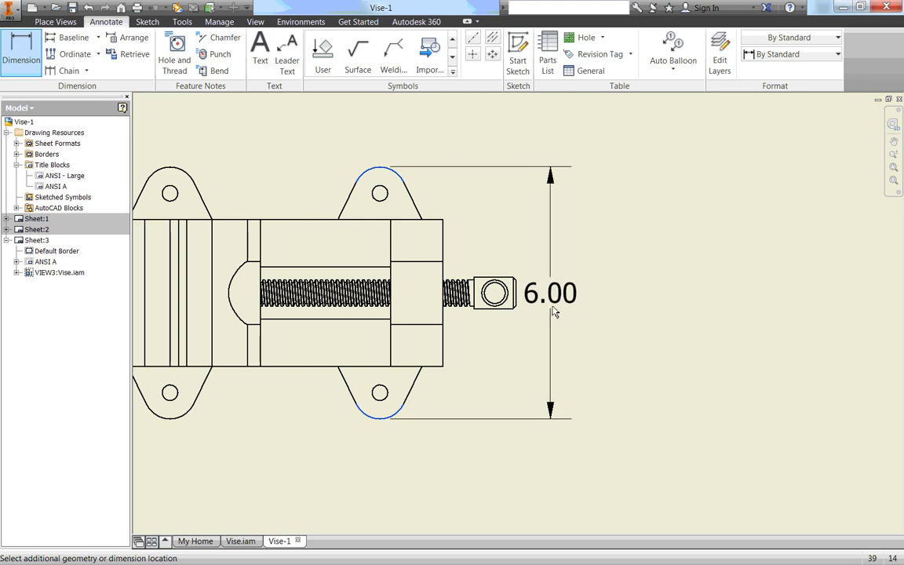
pyautogui.click(566, 304)
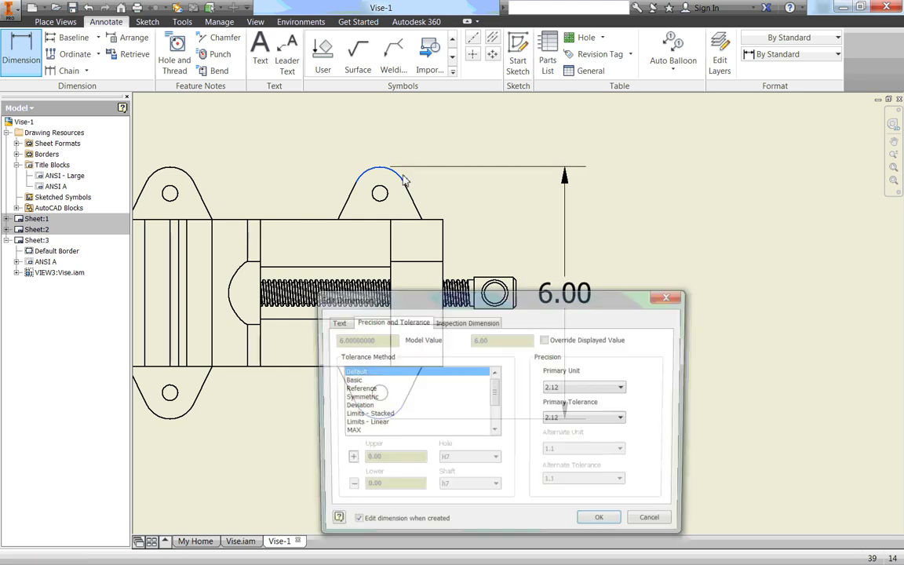
pyautogui.click(606, 524)
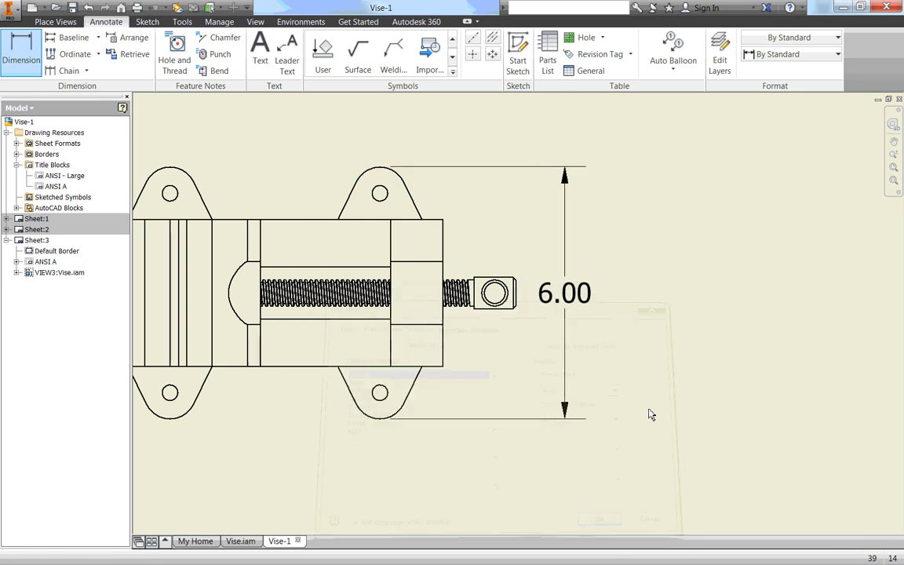
pyautogui.scroll(-2, 659, 413)
pyautogui.scroll(-2, 670, 414)
# Add a vertical 5.50 dimension from the handle knob's top edge to the base corner, left of the end view
pyautogui.moveTo(686, 434); pyautogui.dragTo(448, 195, button='middle')
pyautogui.scroll(4, 448, 196)
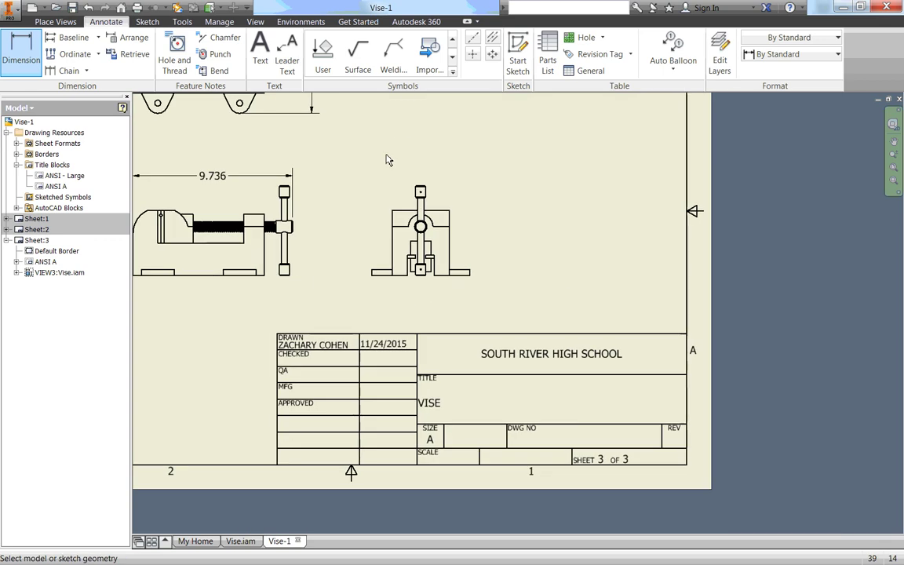
pyautogui.scroll(2, 405, 222)
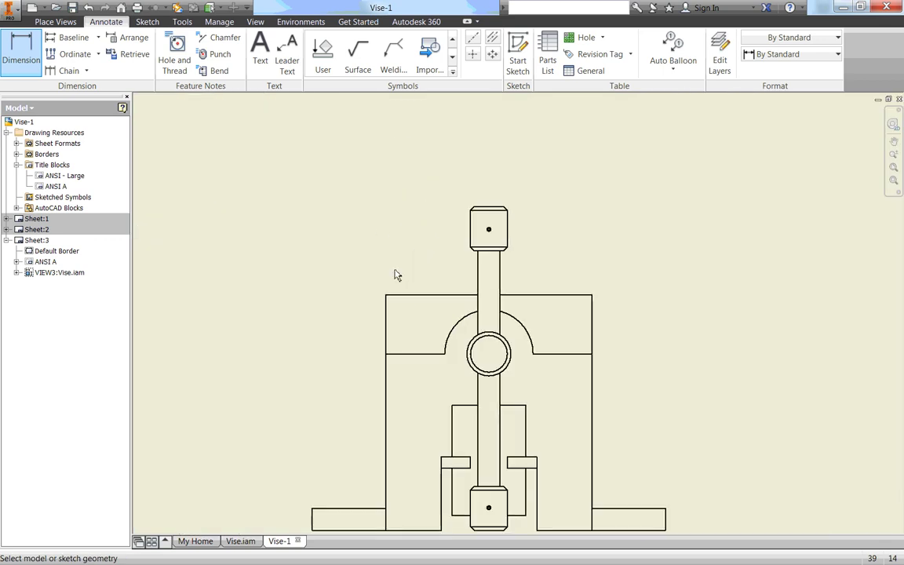
pyautogui.click(476, 209)
pyautogui.moveTo(337, 508); pyautogui.dragTo(365, 402, button='middle')
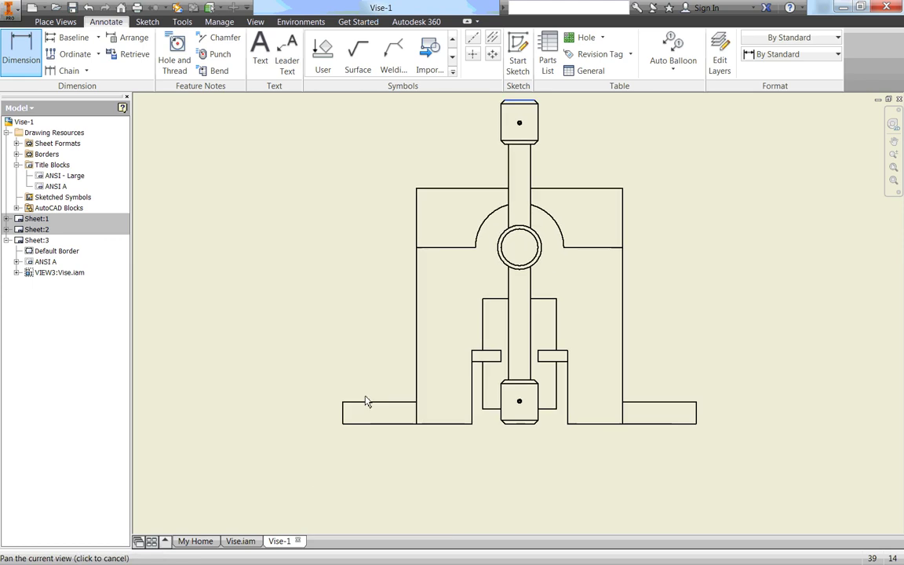
pyautogui.click(343, 424)
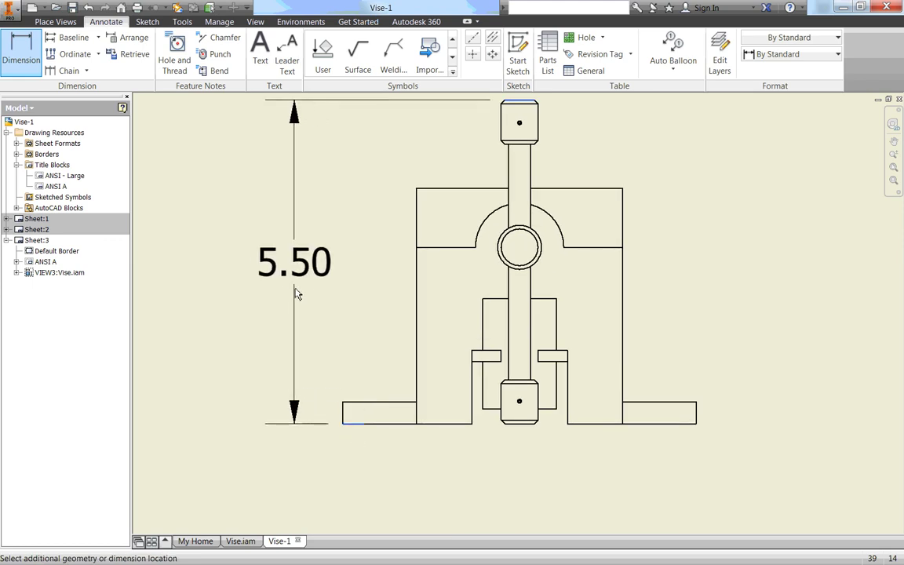
pyautogui.click(251, 287)
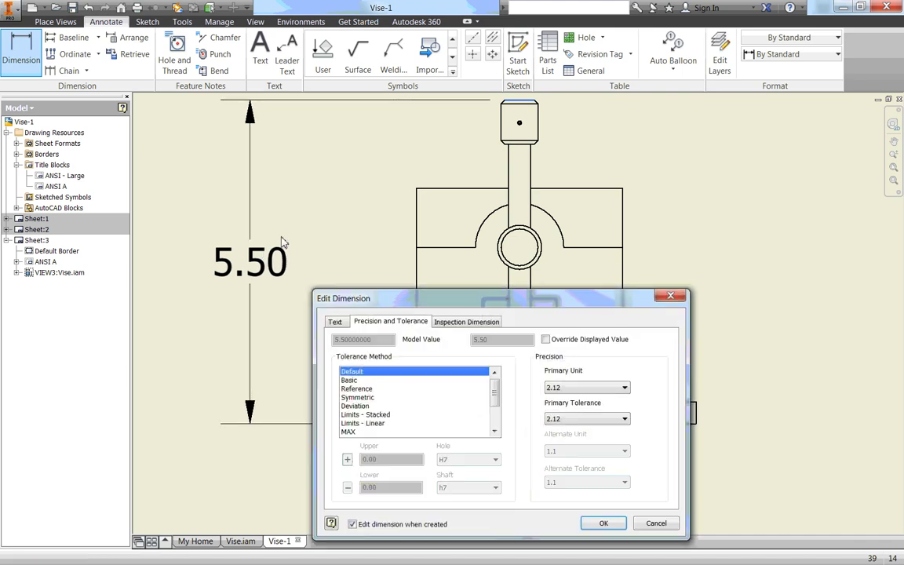
pyautogui.click(599, 522)
pyautogui.scroll(-5, 288, 160)
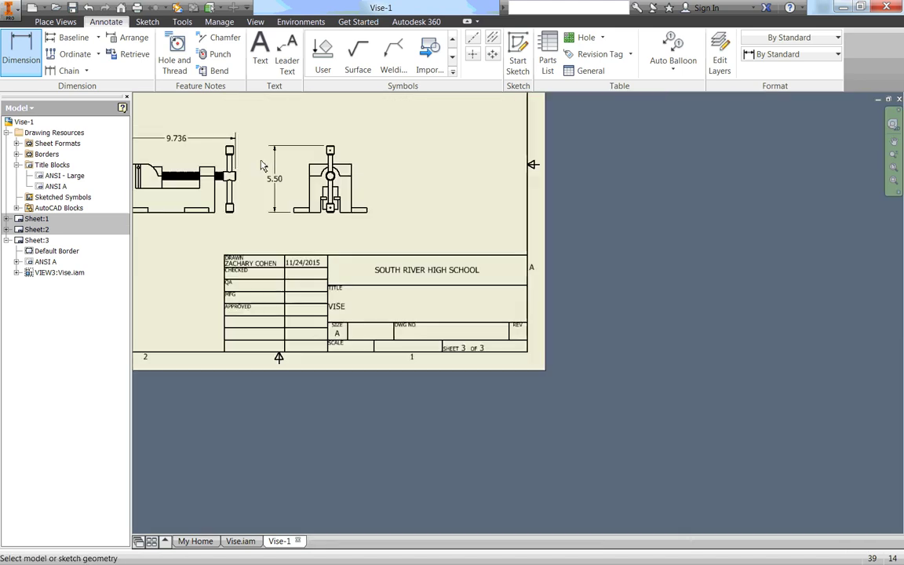
pyautogui.rightClick(497, 243)
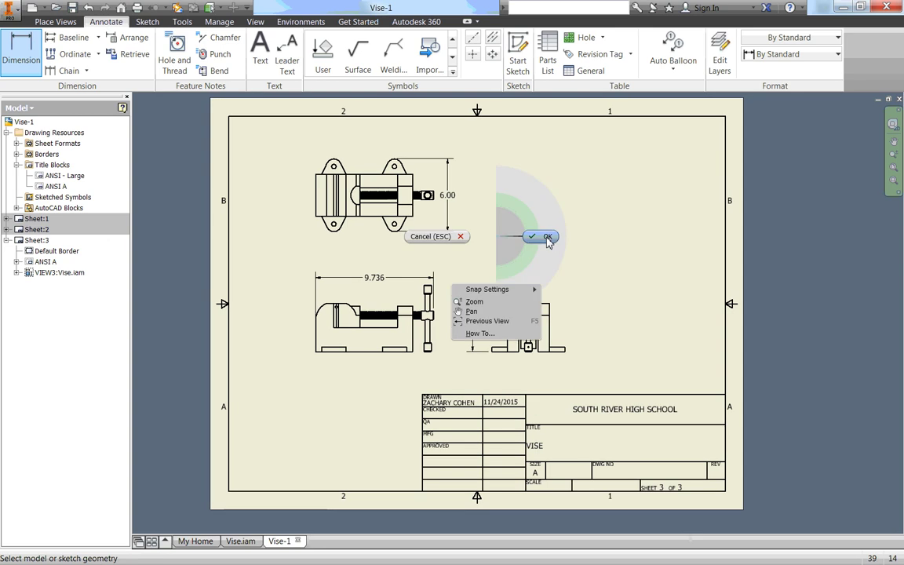
pyautogui.click(540, 238)
pyautogui.click(368, 279)
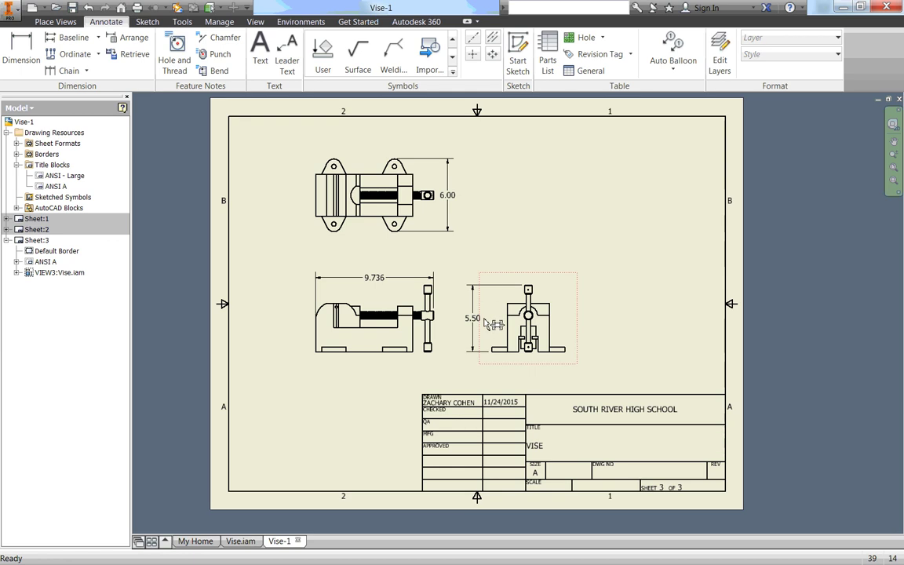
pyautogui.doubleClick(23, 228)
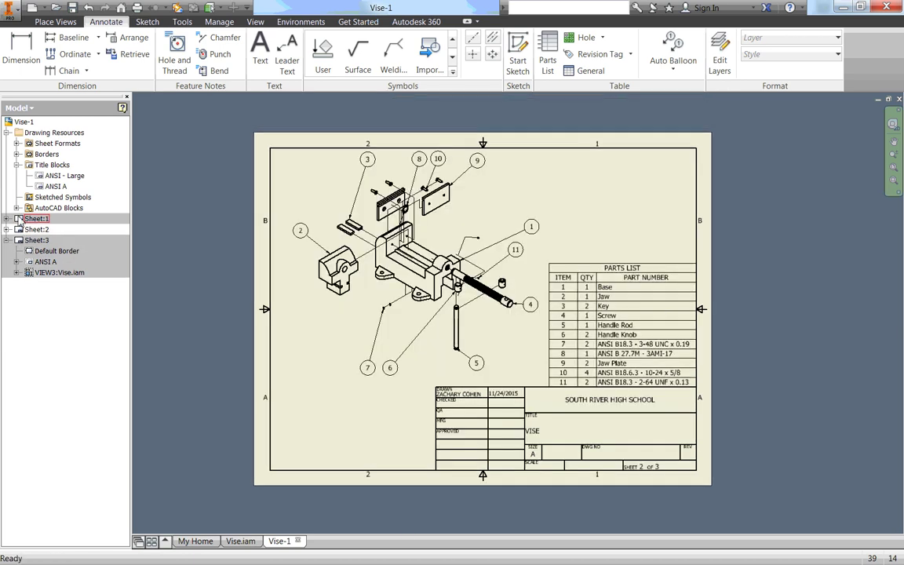
pyautogui.doubleClick(24, 218)
pyautogui.doubleClick(23, 228)
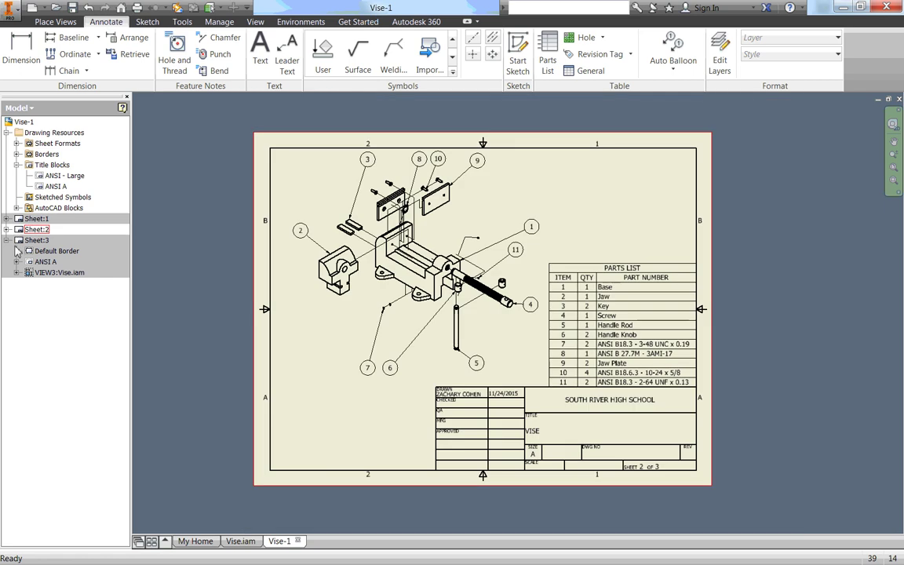
pyautogui.doubleClick(23, 239)
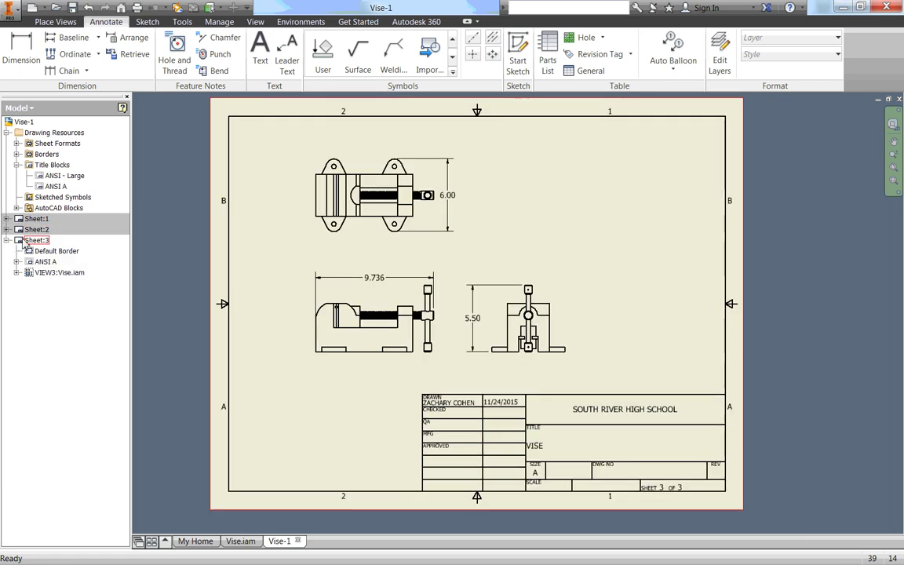
pyautogui.click(254, 335)
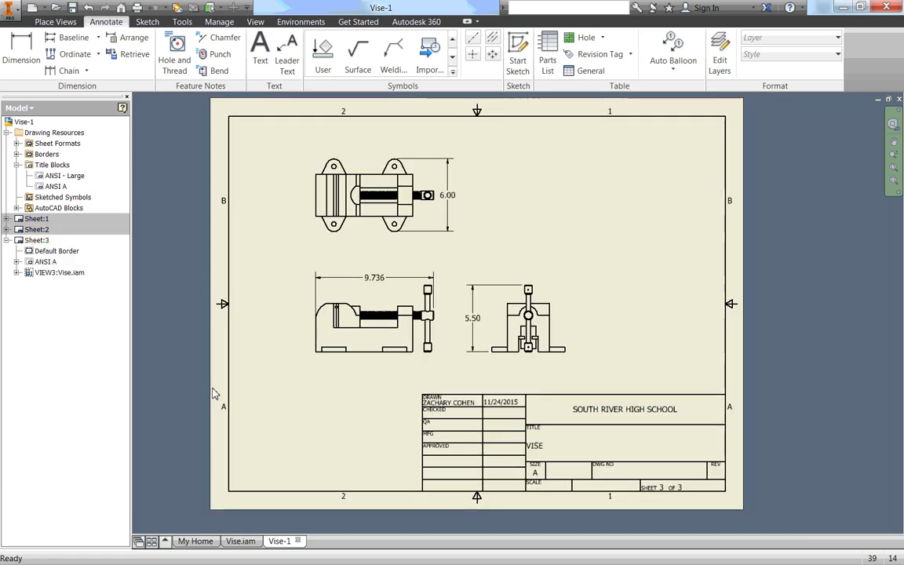
pyautogui.click(386, 362)
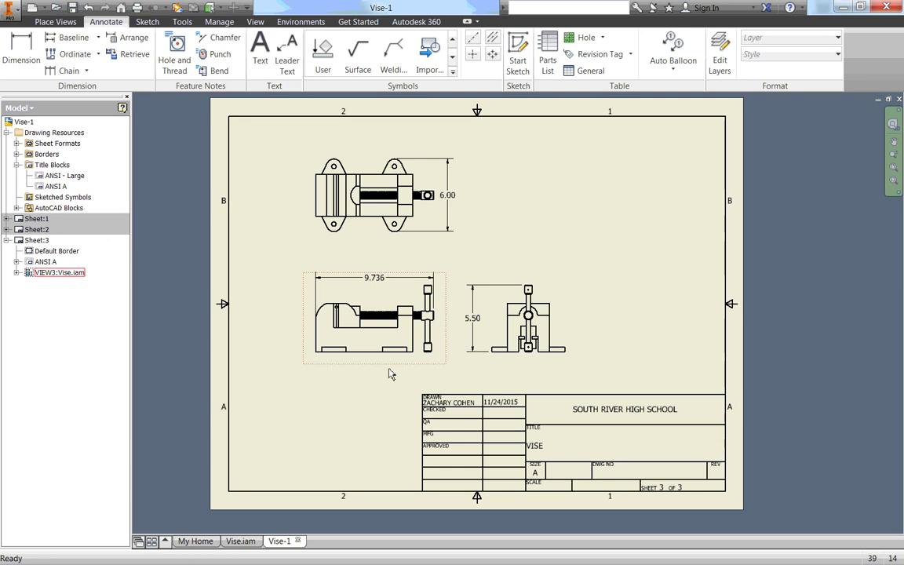
pyautogui.click(463, 383)
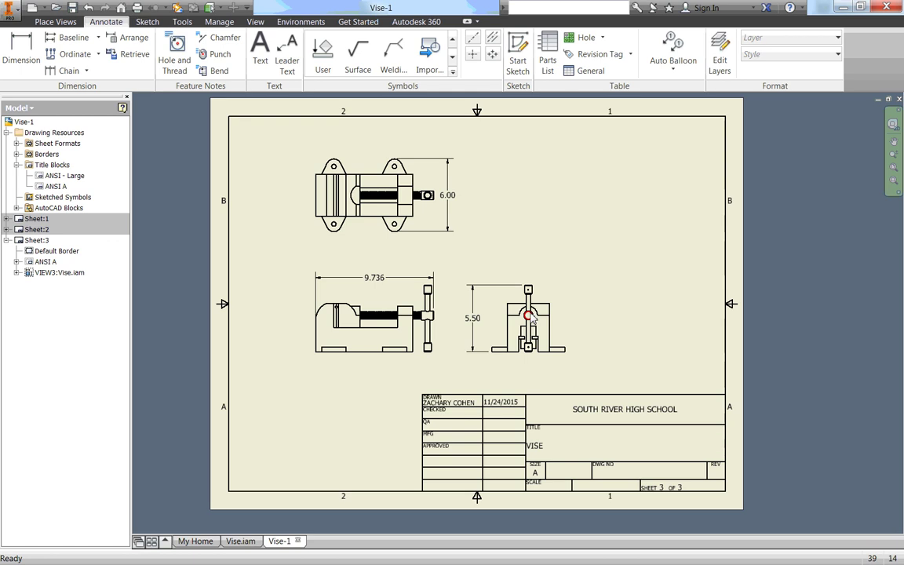
# Save the drawing as Vise Drawing.dwg, including its dependent files
pyautogui.click(73, 7)
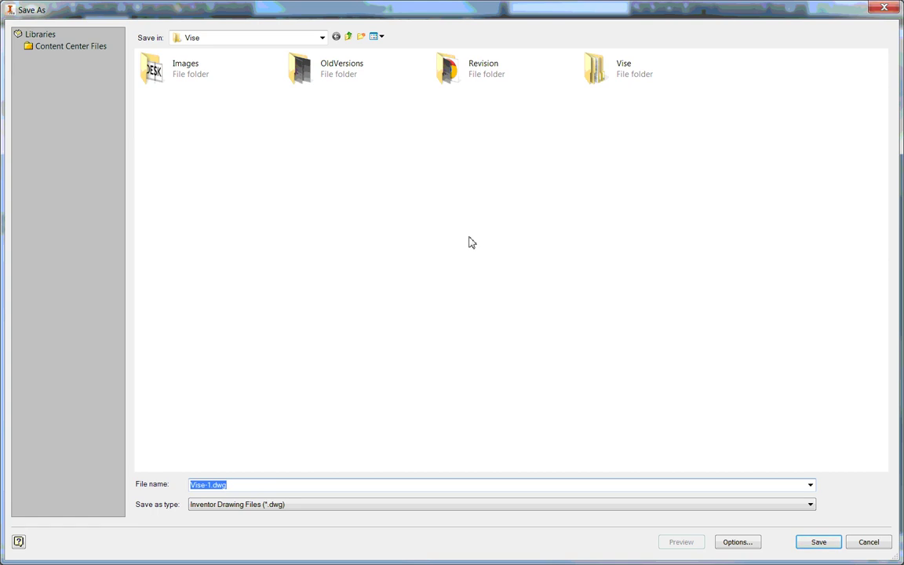
pyautogui.write('vise Drawin')
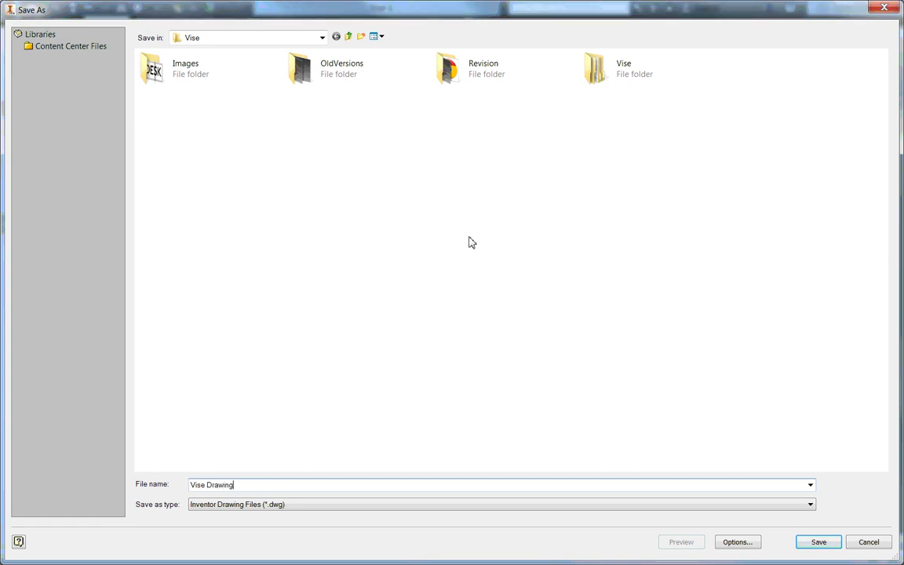
pyautogui.press('Return')
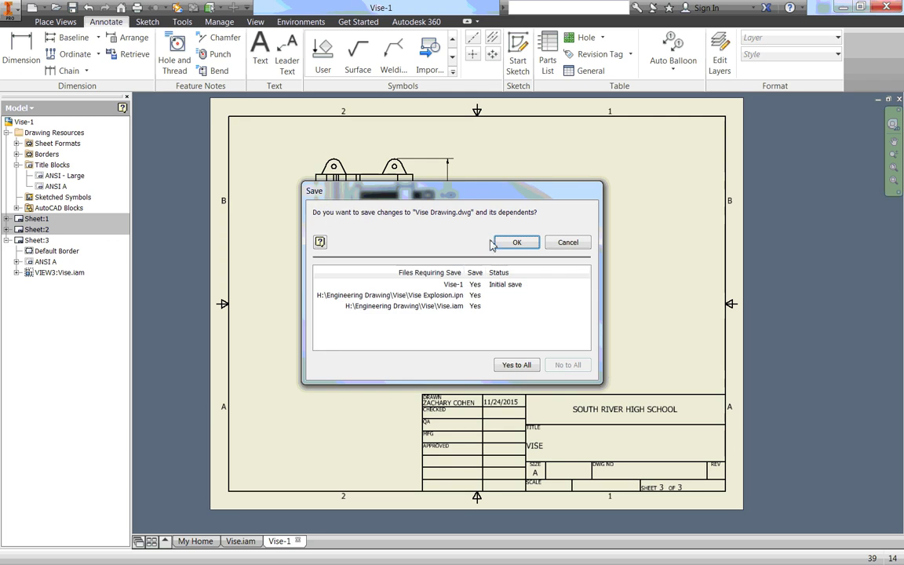
pyautogui.click(509, 241)
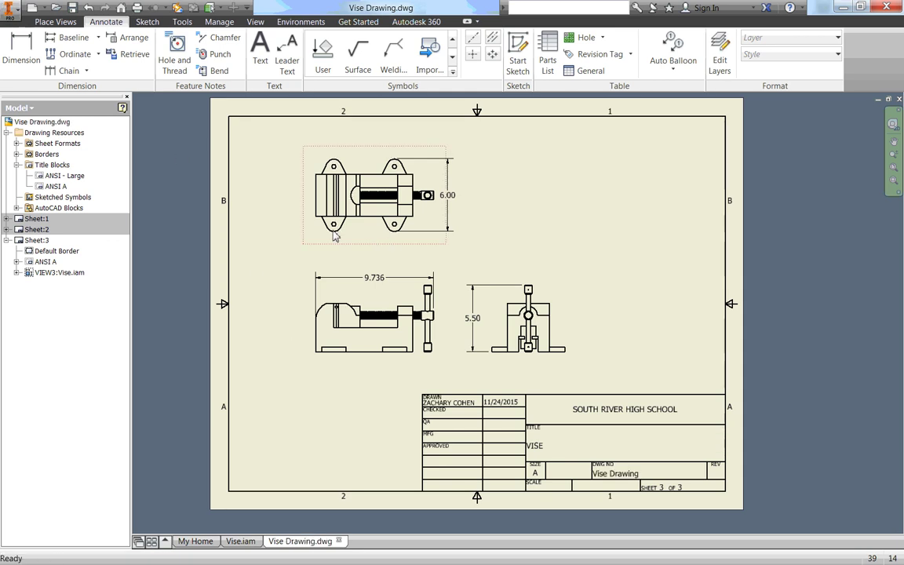
# Export the drawing to PDF with the All sheets option, saving it as Vise Drawing.pdf
pyautogui.click(7, 9)
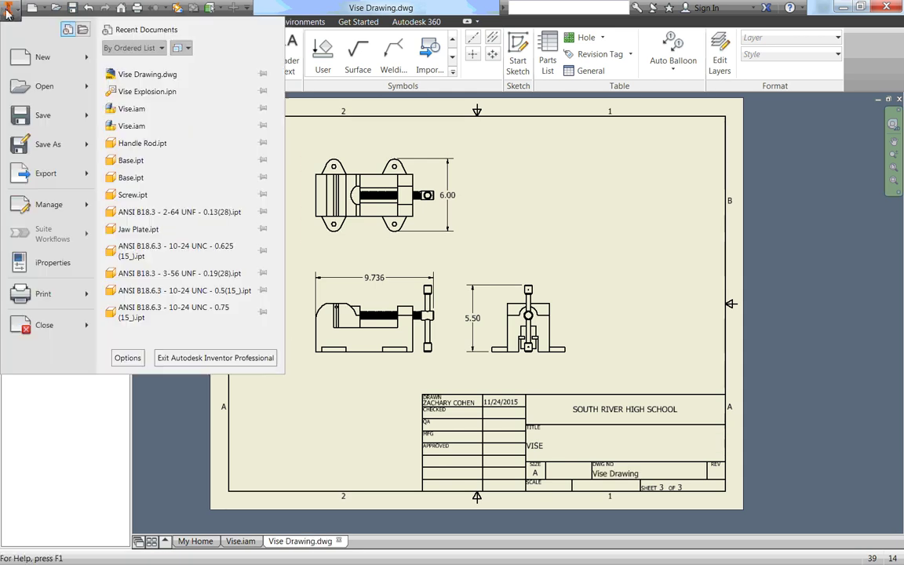
pyautogui.moveTo(59, 179)
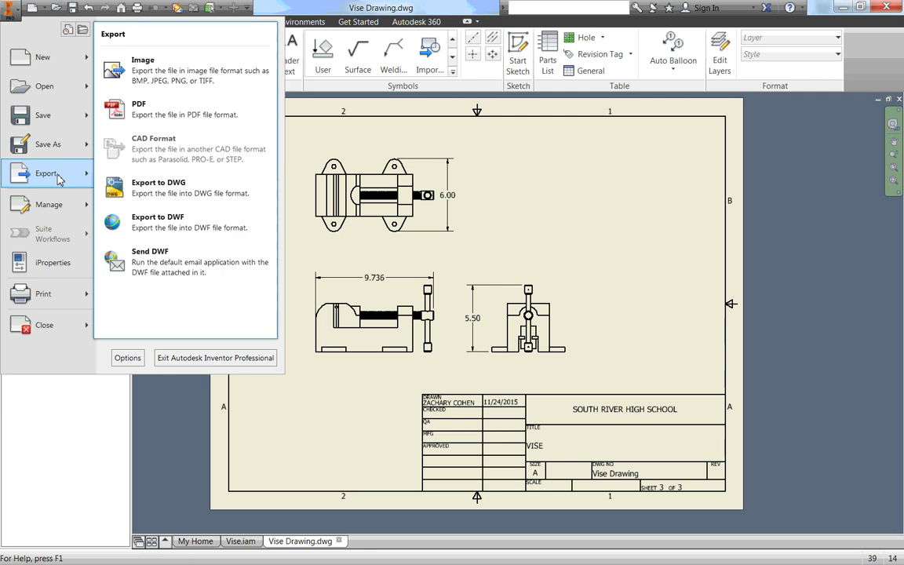
pyautogui.click(204, 115)
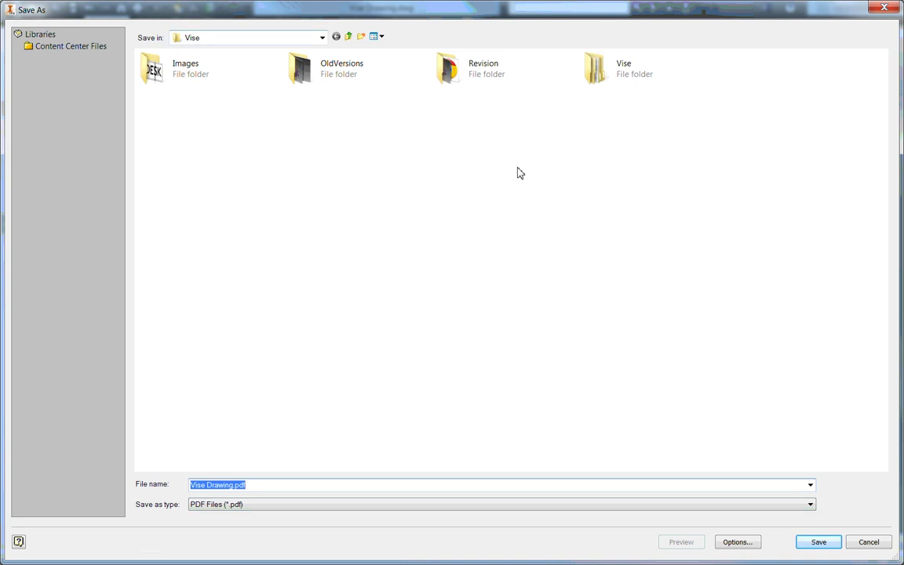
pyautogui.click(752, 544)
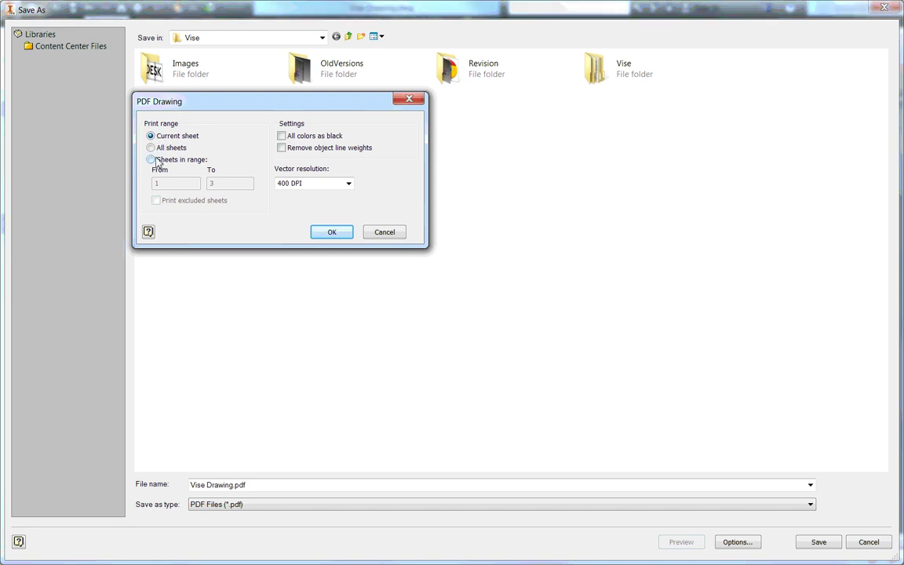
pyautogui.click(151, 149)
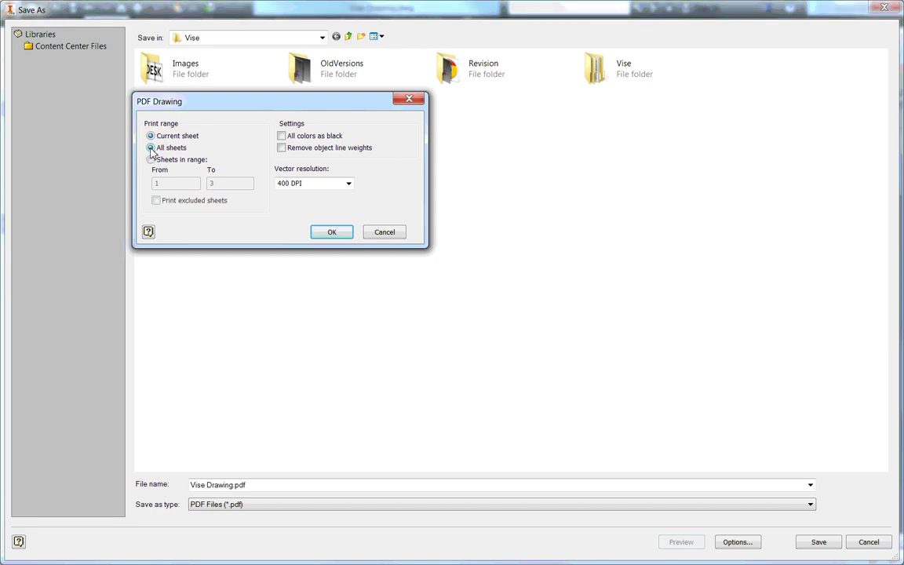
pyautogui.click(342, 233)
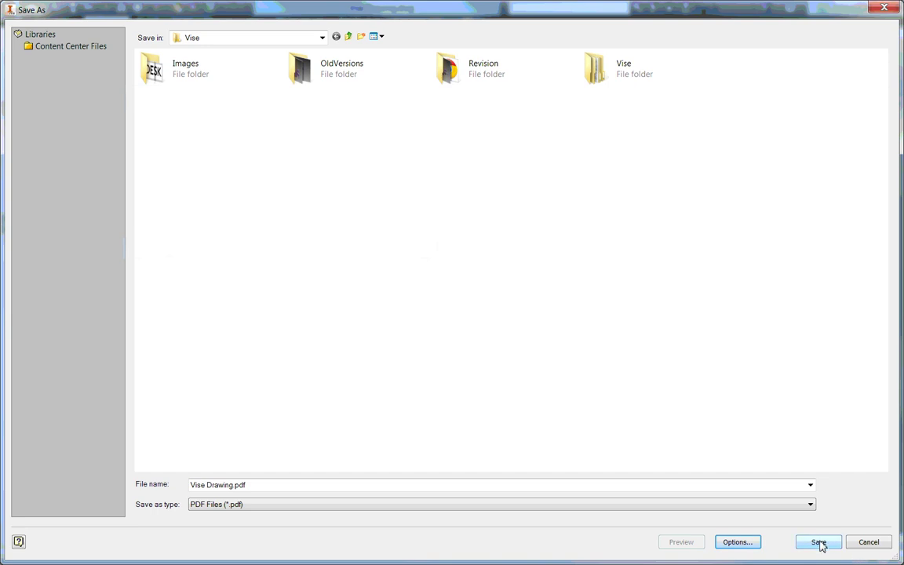
pyautogui.click(818, 542)
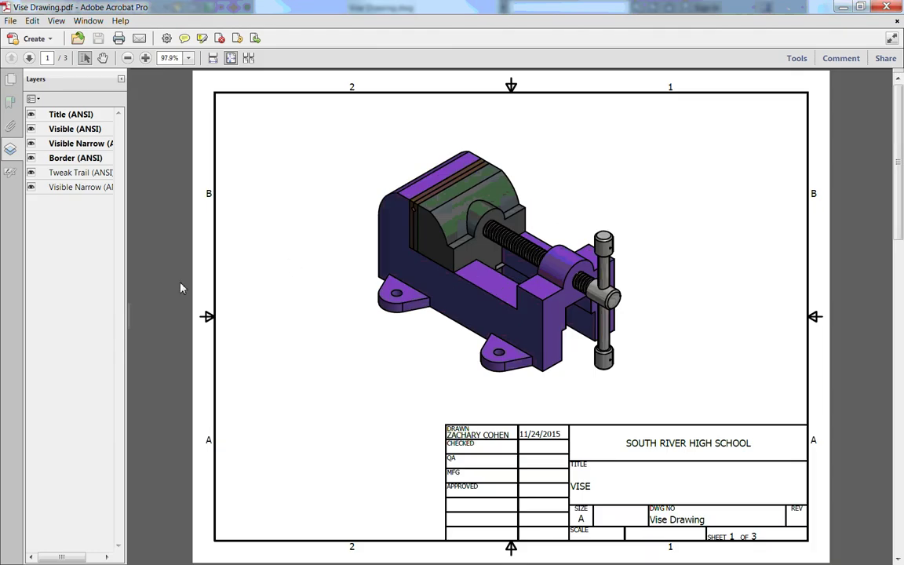
# Scroll to page 2 of Vise Drawing.pdf, showing the exploded vise and its 11-item parts list
pyautogui.scroll(-5, 212, 202)
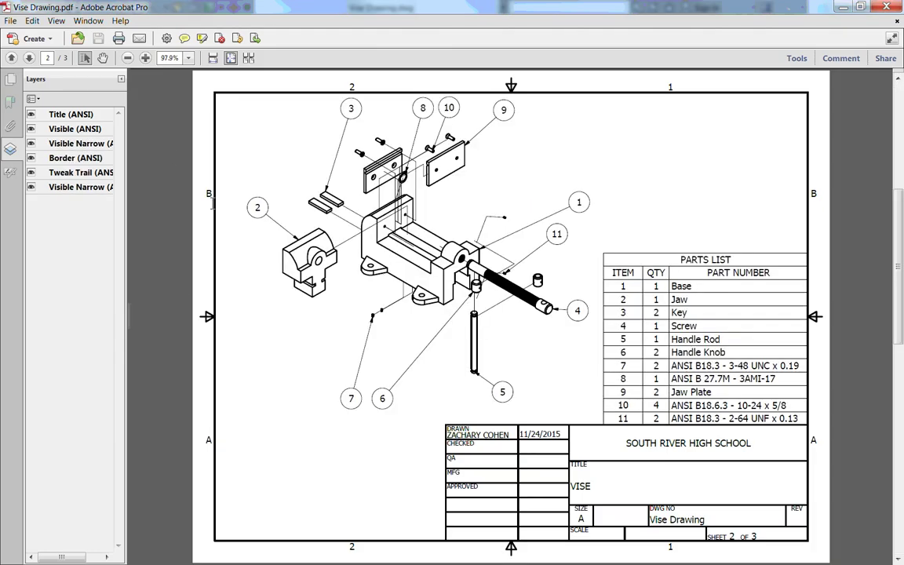